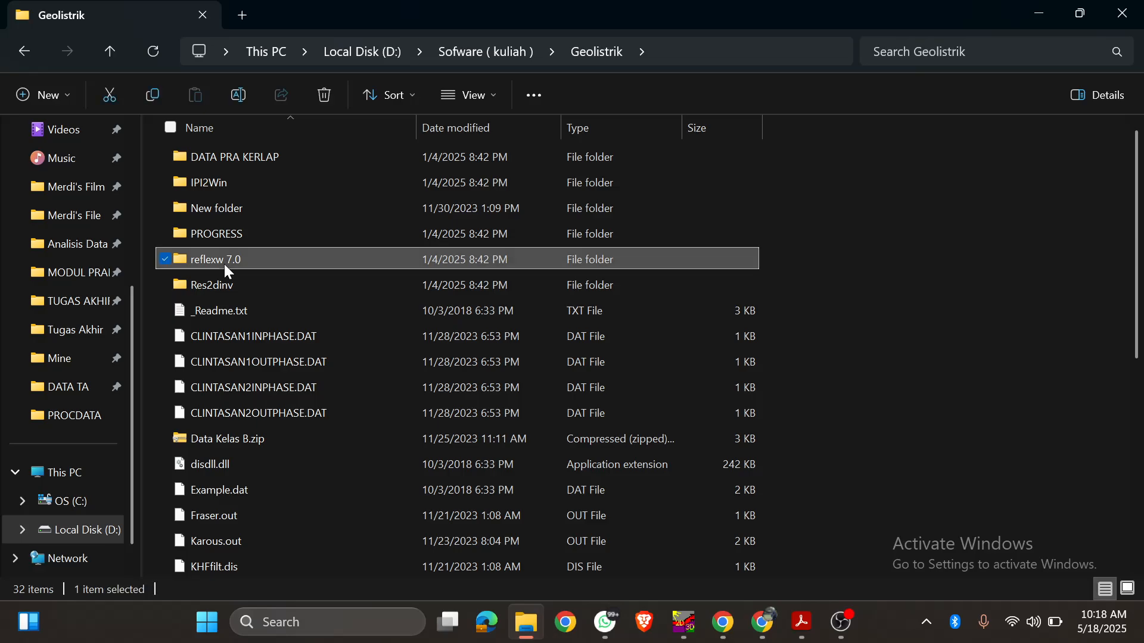
Step: Open the survey folder K1-L1CD001_20250505_162719 inside reflexw 7.0 > REFLEX > coba gpr
double_click(224, 266)
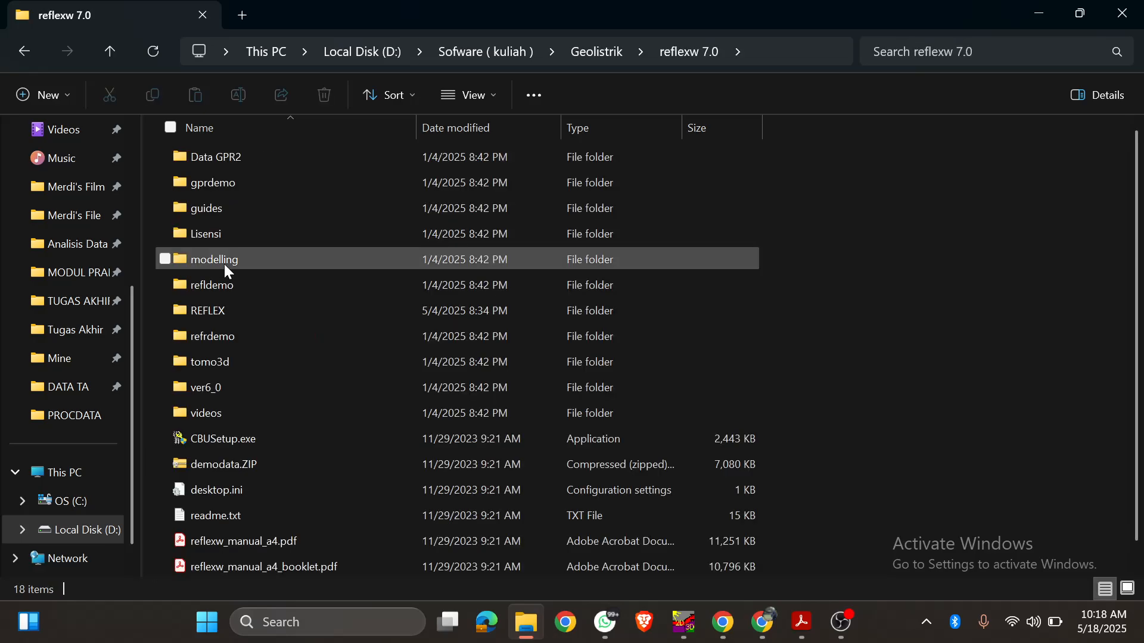
double_click(224, 307)
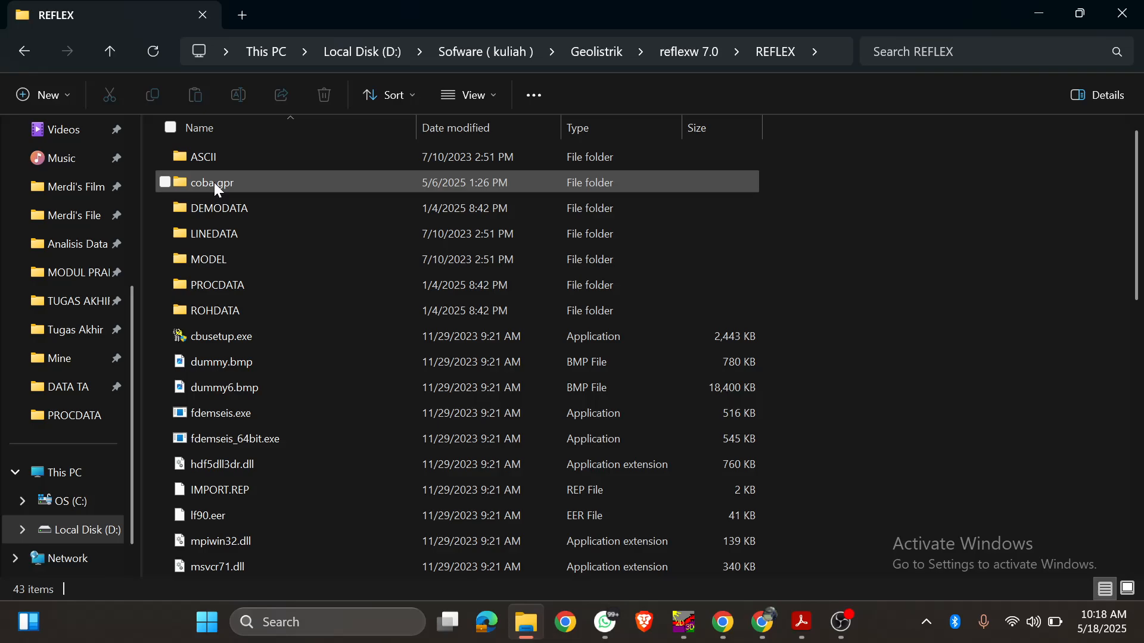
mouse_move(215, 186)
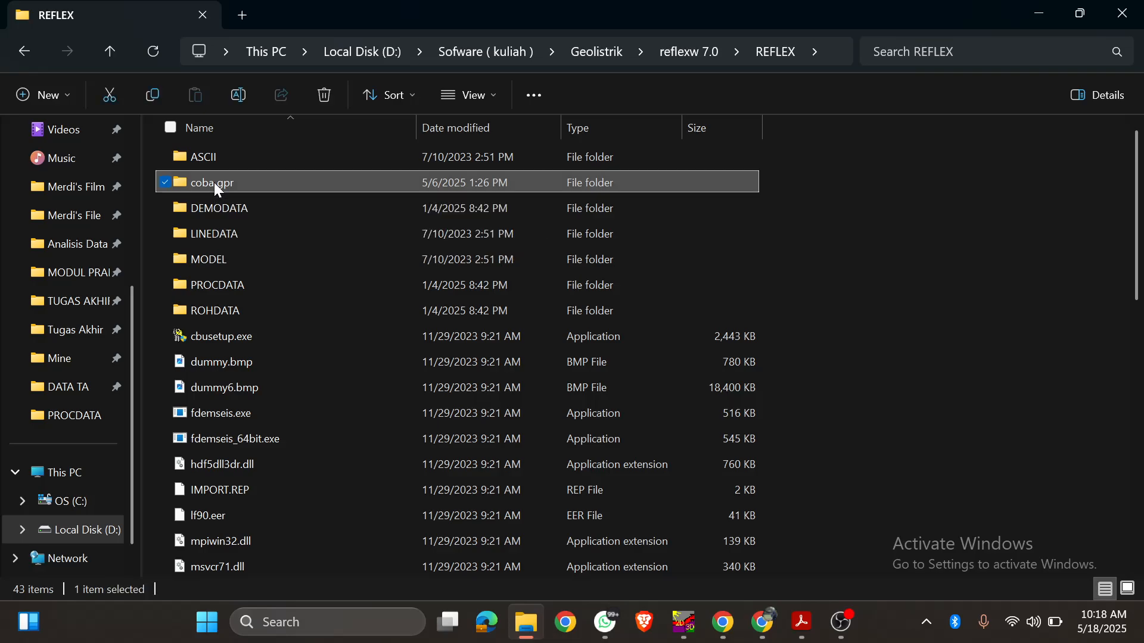
double_click(215, 183)
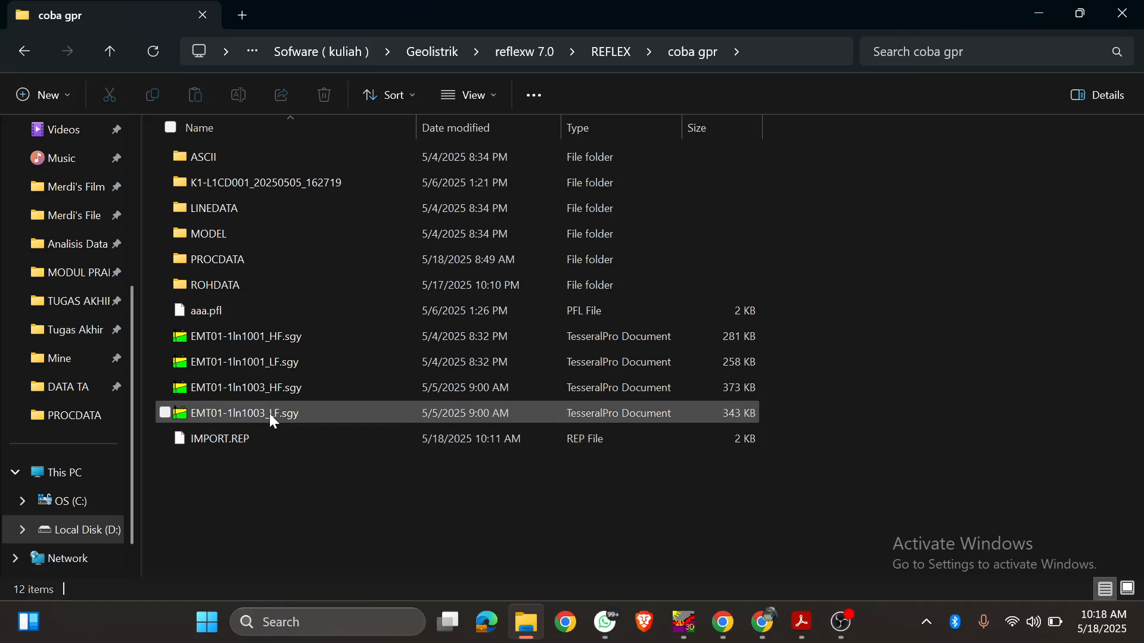
left_click_drag(146, 342, 275, 417)
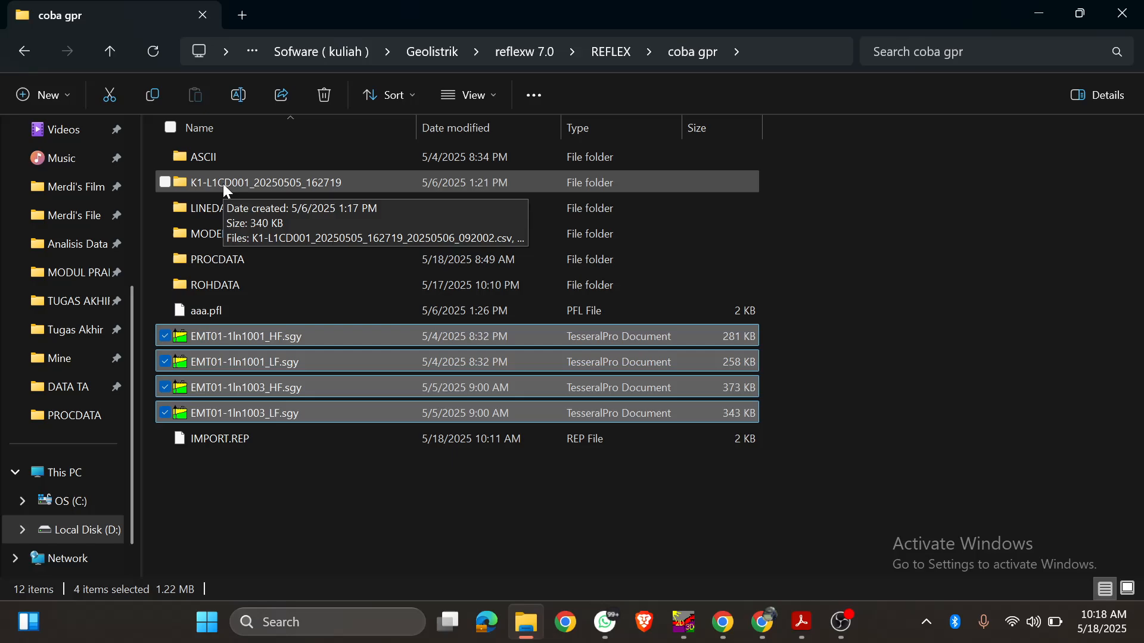
left_click(260, 470)
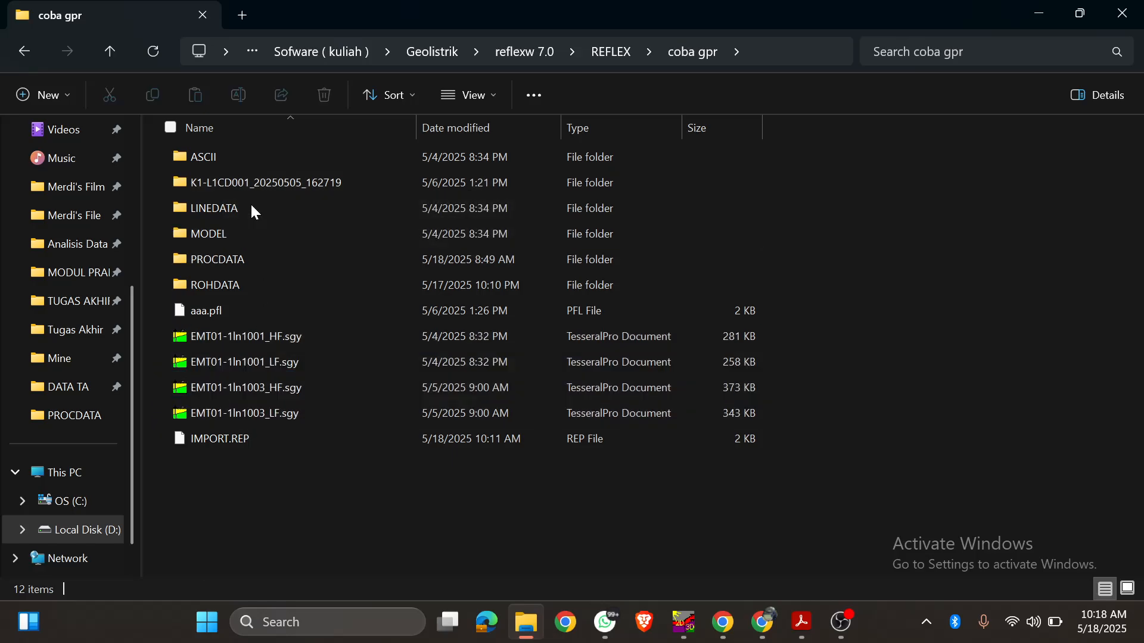
double_click(248, 185)
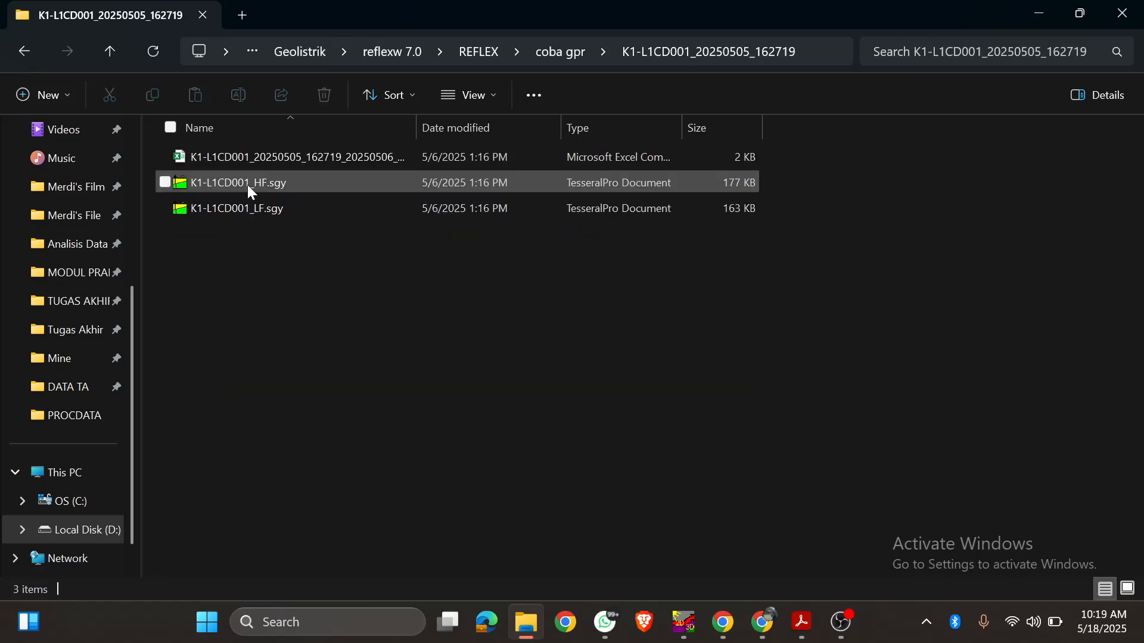
Step: Inspect the full name of the CSV file in the survey folder without renaming it
left_click(265, 164)
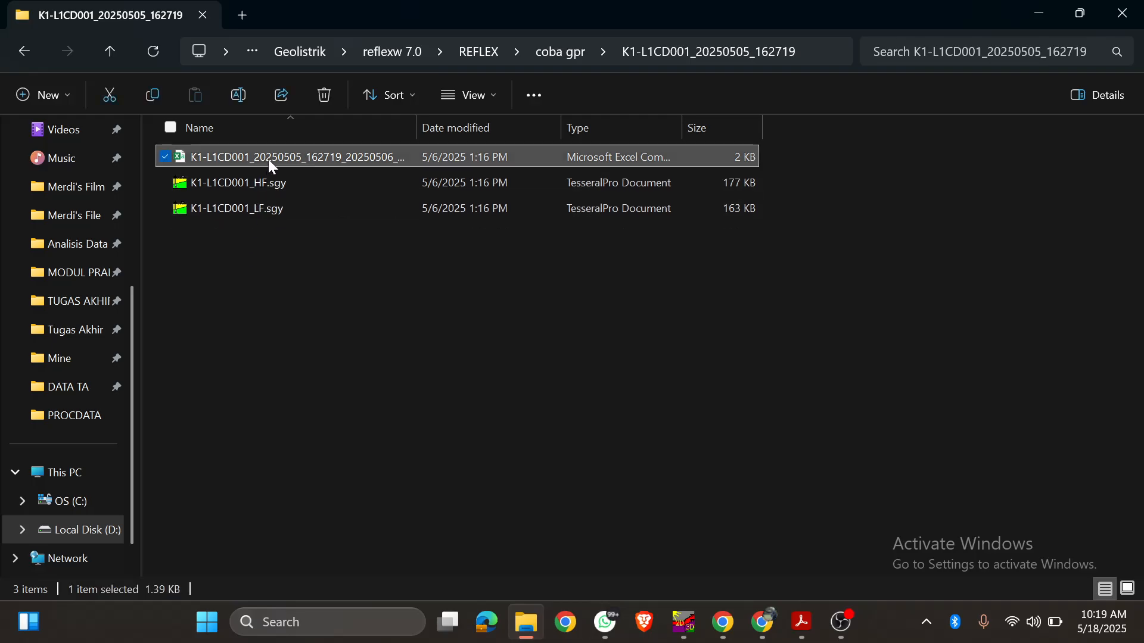
key("F2")
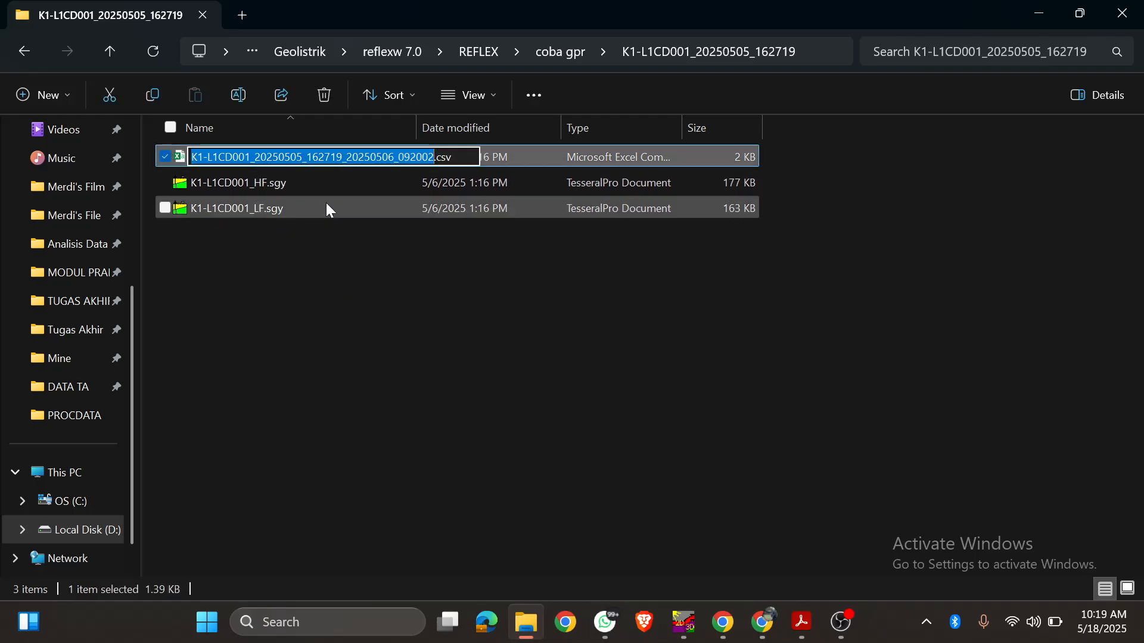
key("Escape")
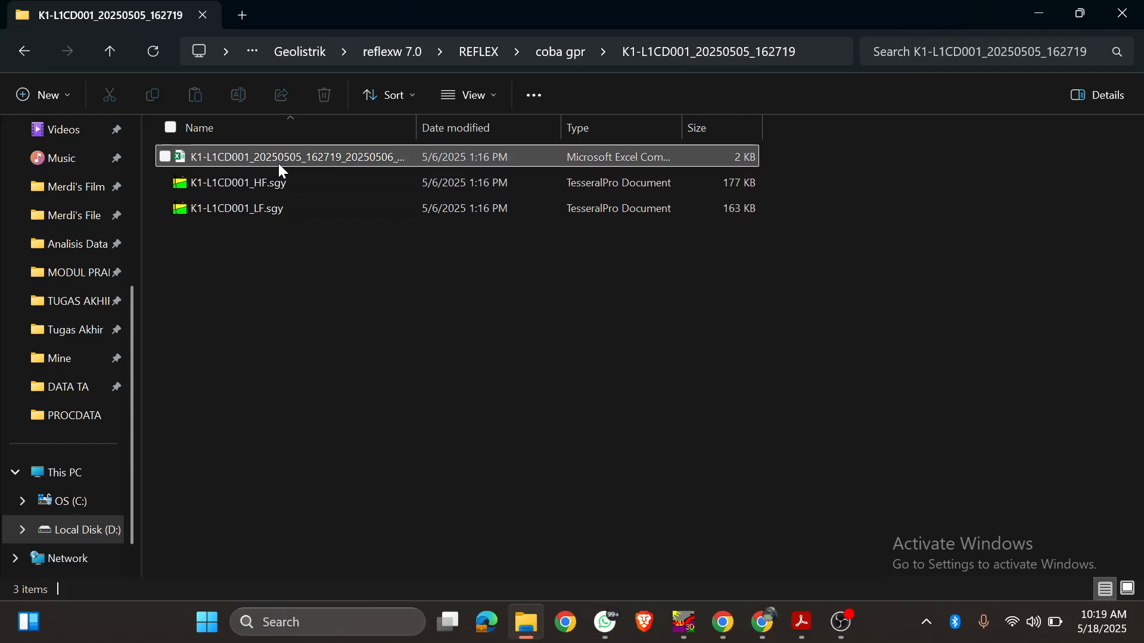
key("F2")
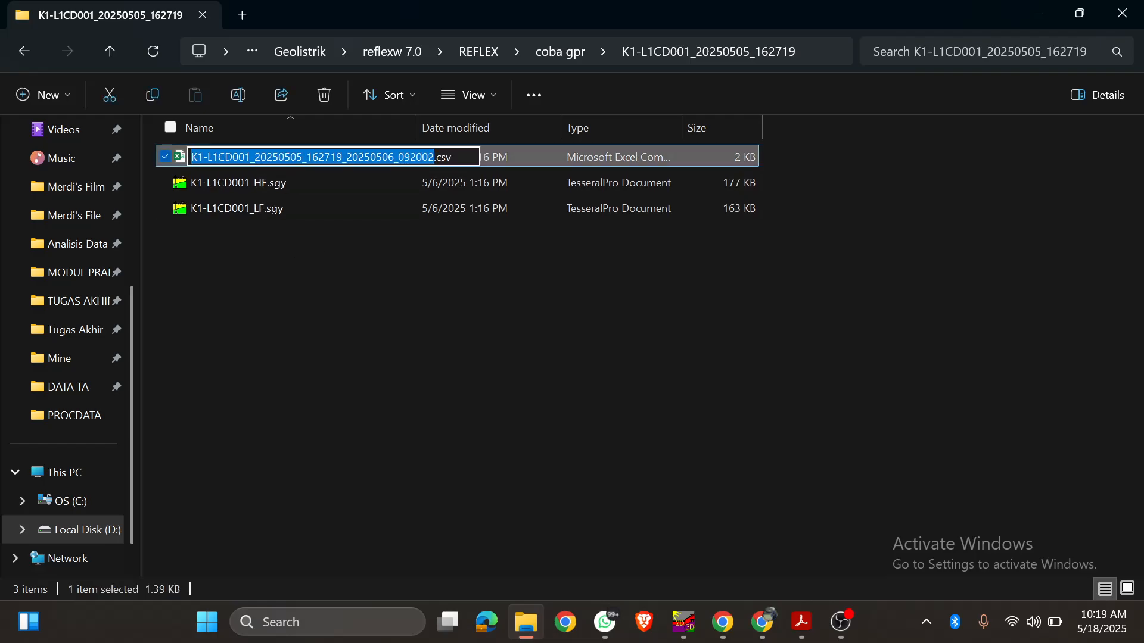
left_click_drag(255, 157, 435, 157)
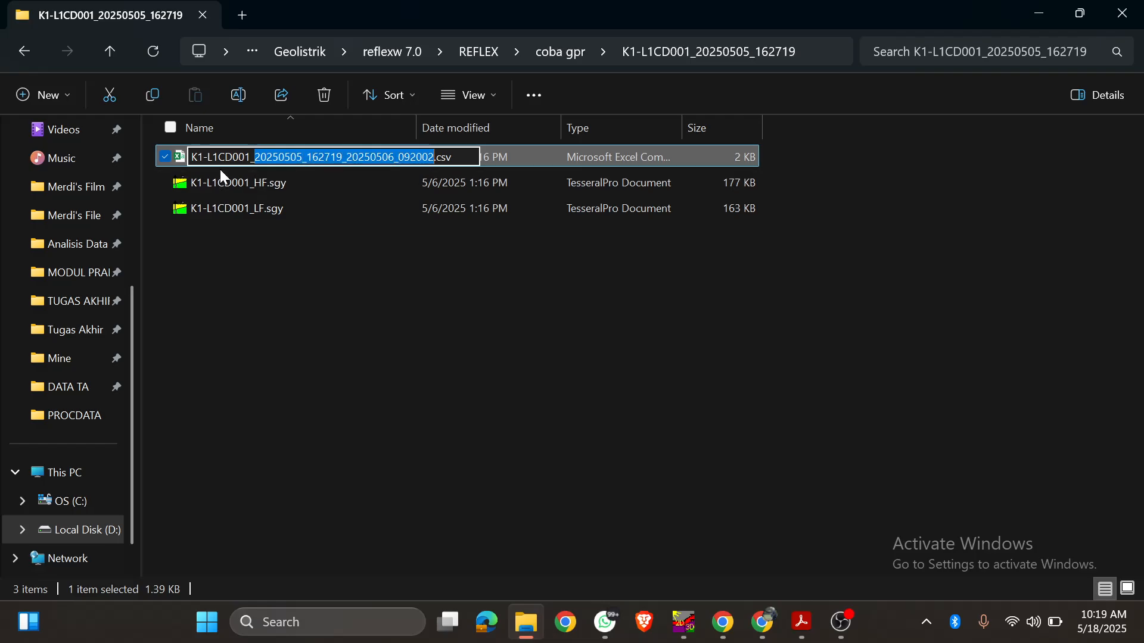
left_click(212, 157)
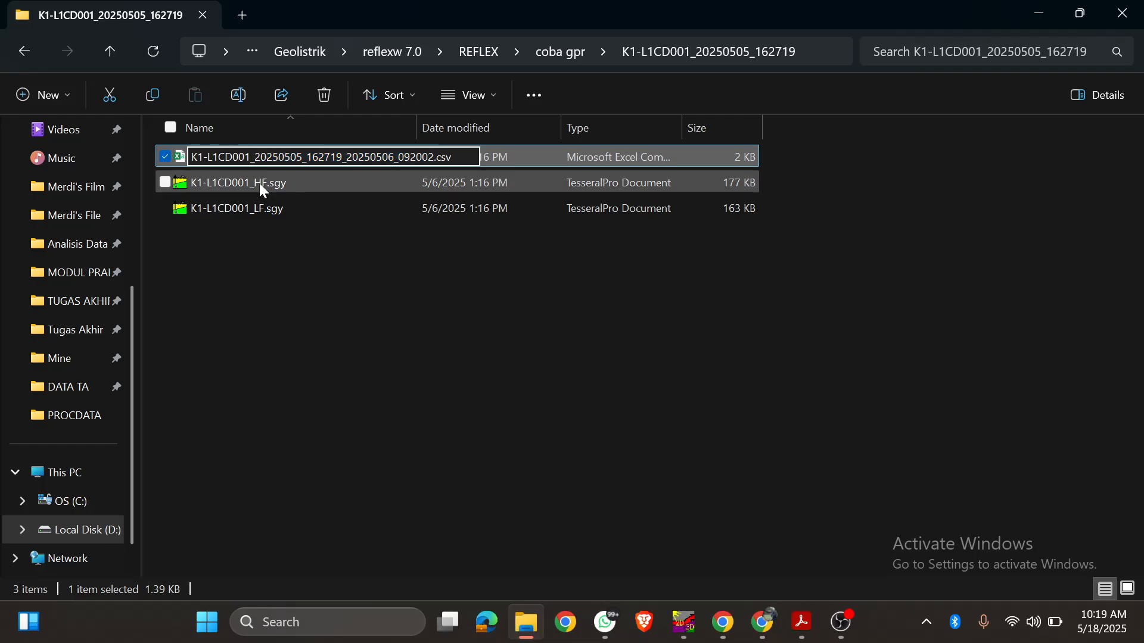
left_click(277, 312)
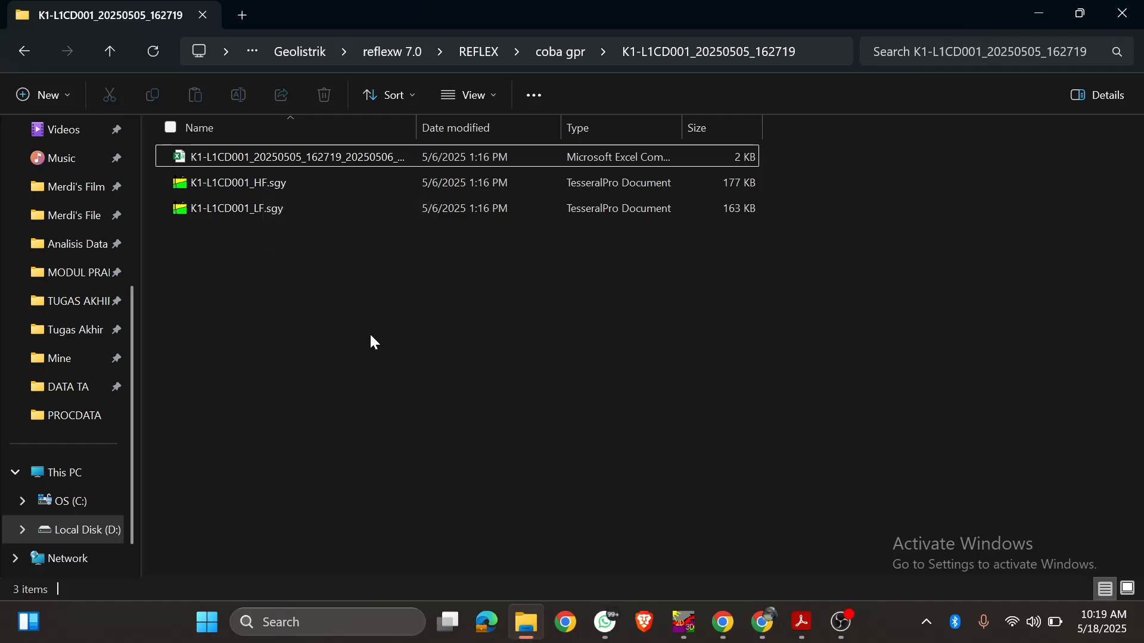
Step: Switch to Reflexw, close and restart it, and confirm the coba gpr folder as the project directory
left_click(684, 622)
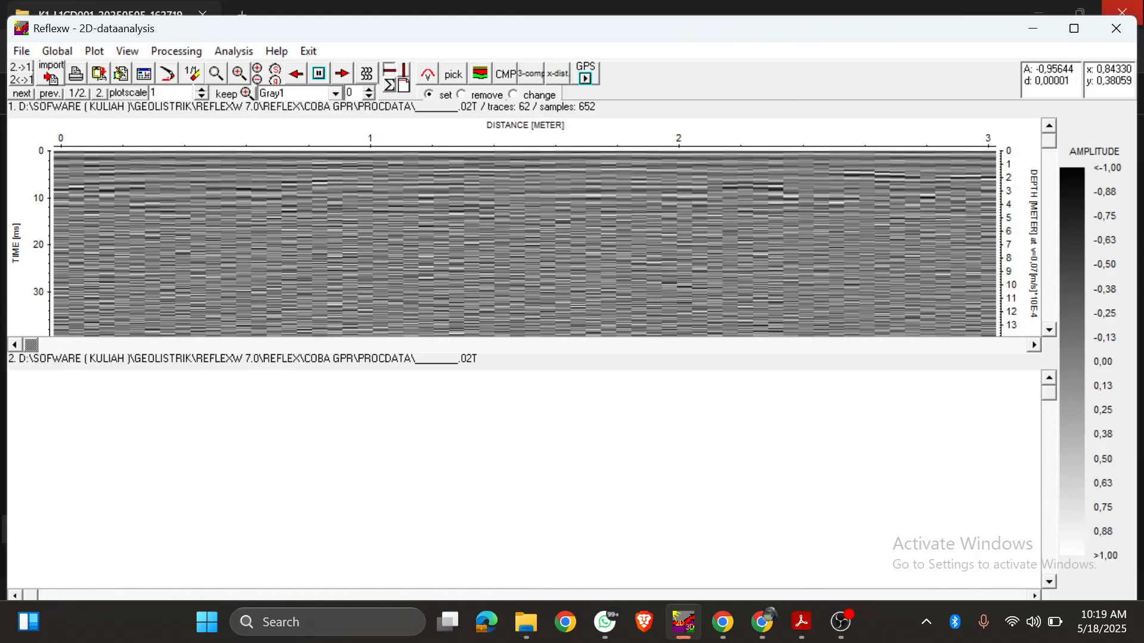
left_click(1116, 28)
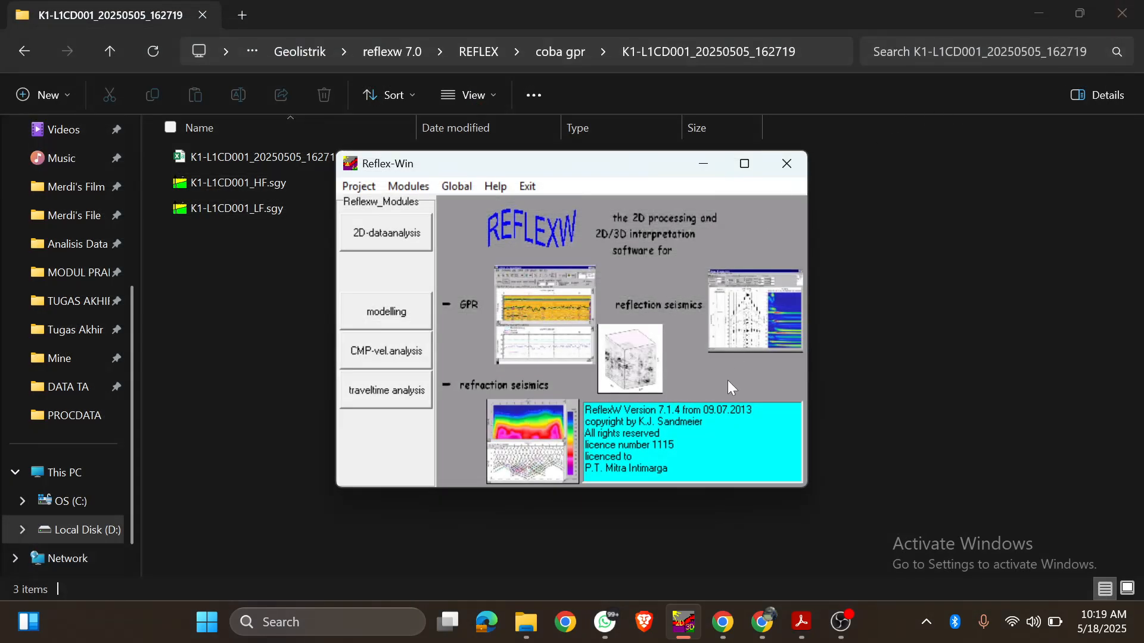
left_click(790, 164)
left_click(676, 620)
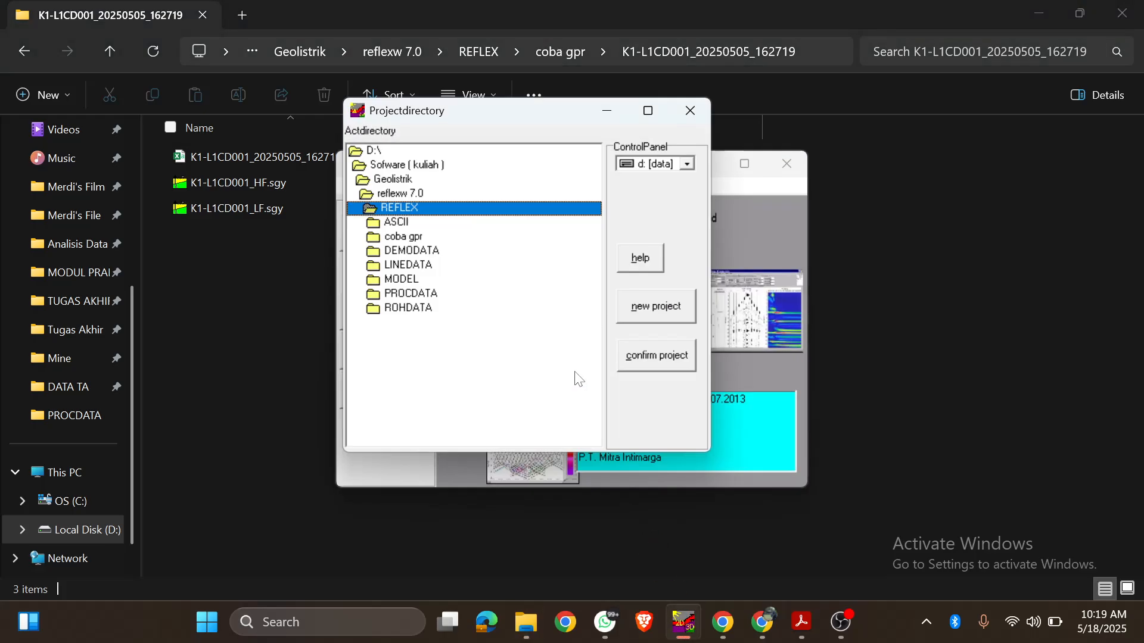
left_click(413, 238)
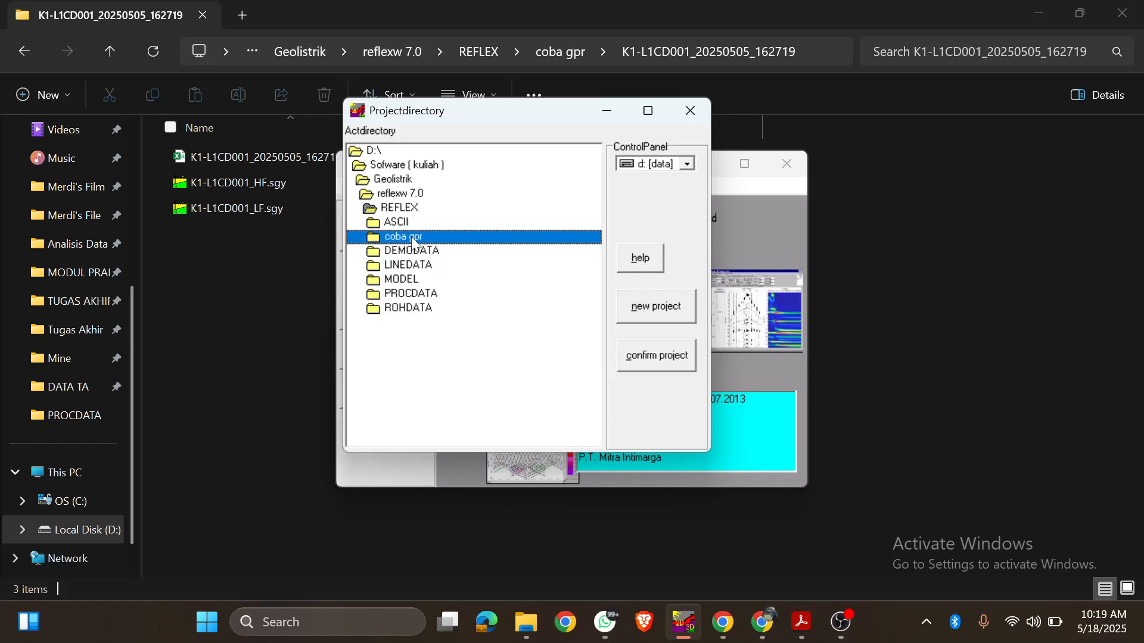
left_click(670, 361)
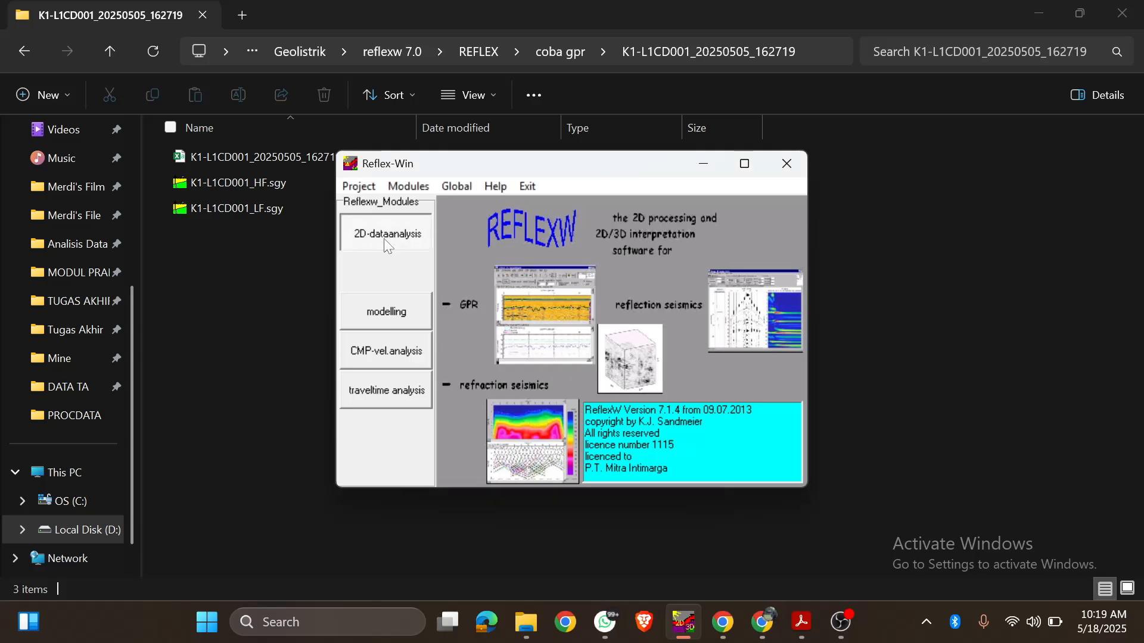
Step: Open the 2D-dataanalysis module in a maximized window and bring up its data import settings
left_click(384, 238)
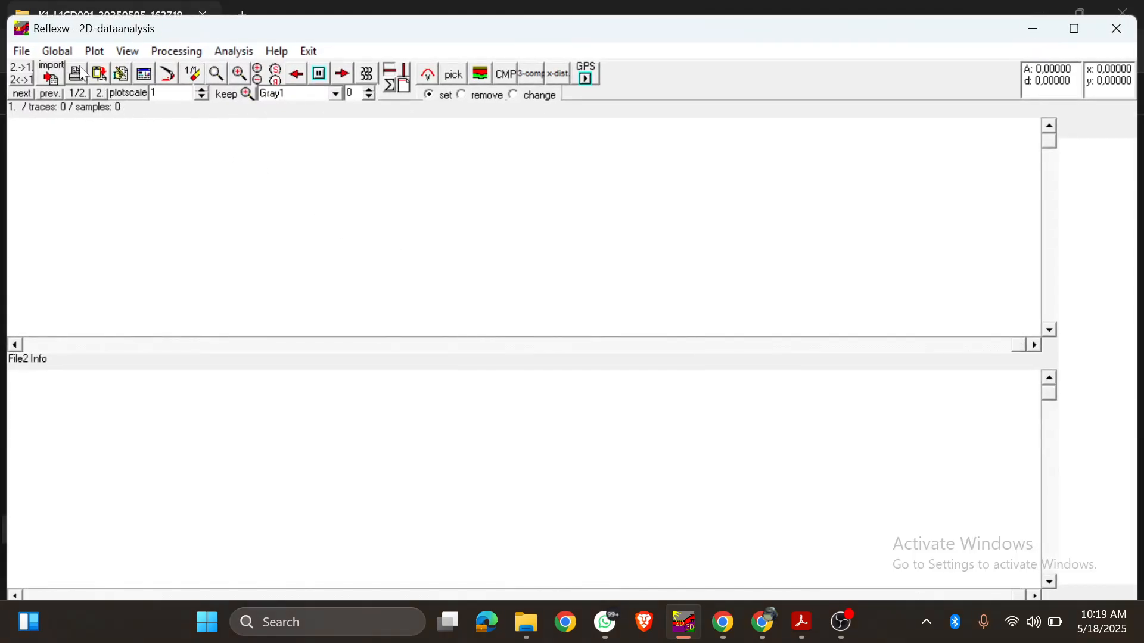
left_click(1075, 28)
left_click(14, 29)
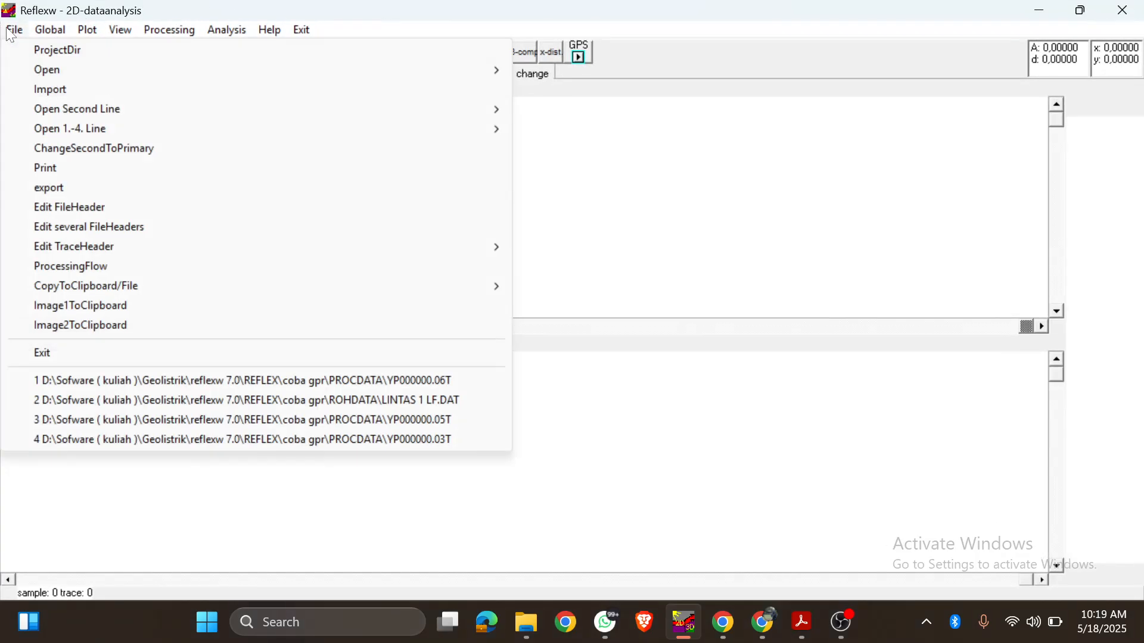
left_click(113, 89)
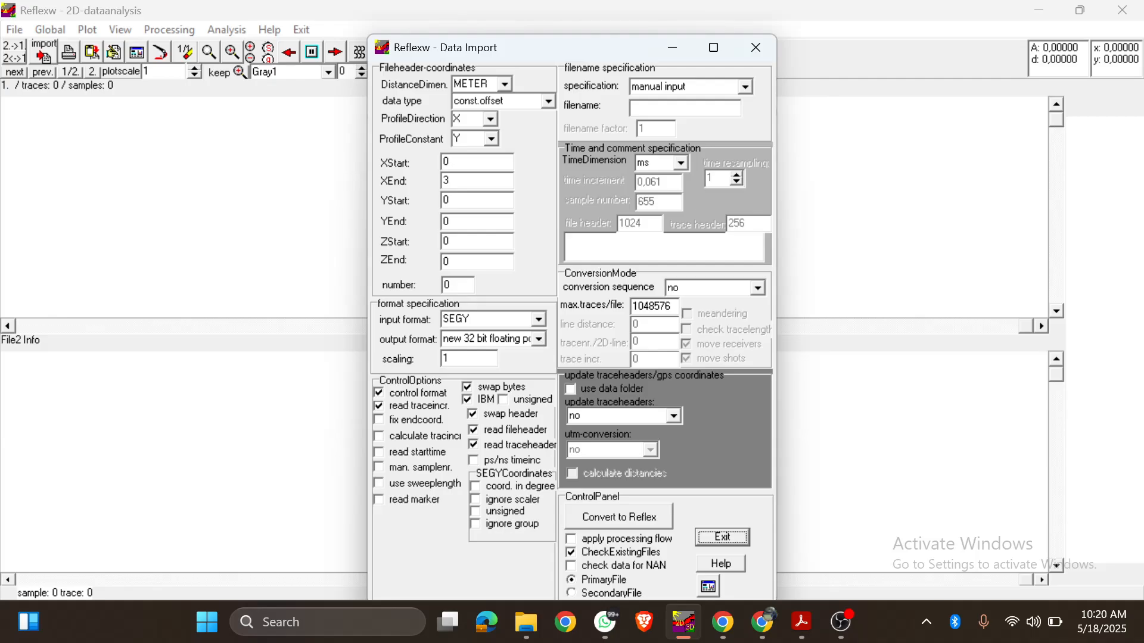
Step: Set the profile's XEnd to 4 in the import fileheader coordinates, keeping XStart at 0
double_click(446, 162)
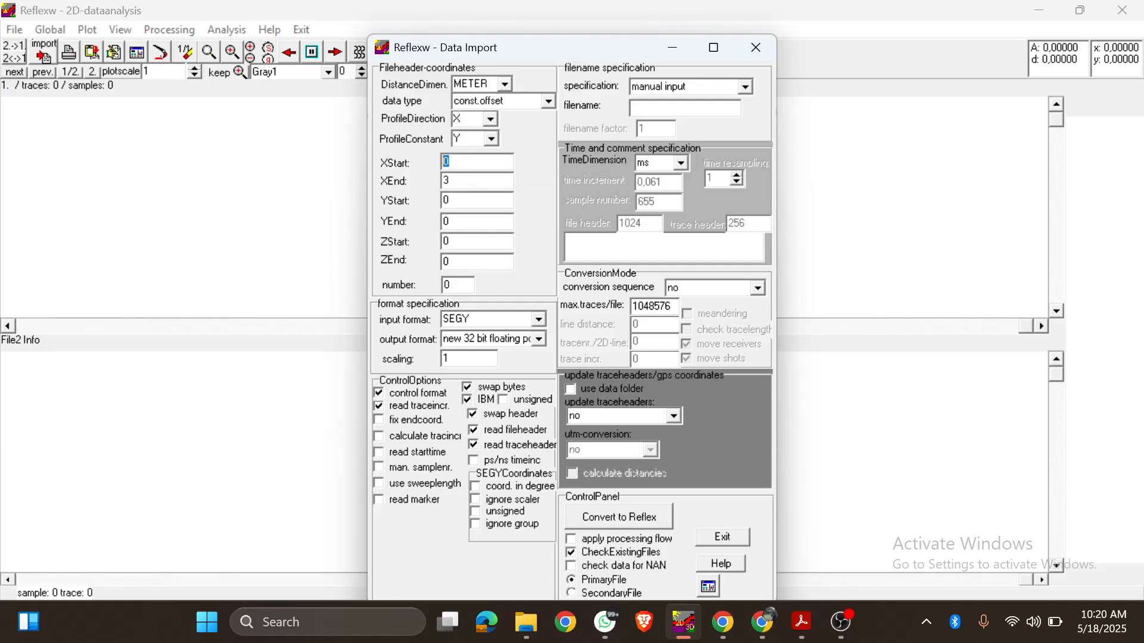
left_click(448, 180)
left_click_drag(453, 162, 439, 165)
key("Tab")
key("shift+Tab")
key("Tab")
left_click(464, 178)
double_click(447, 180)
type("4")
left_click(842, 622)
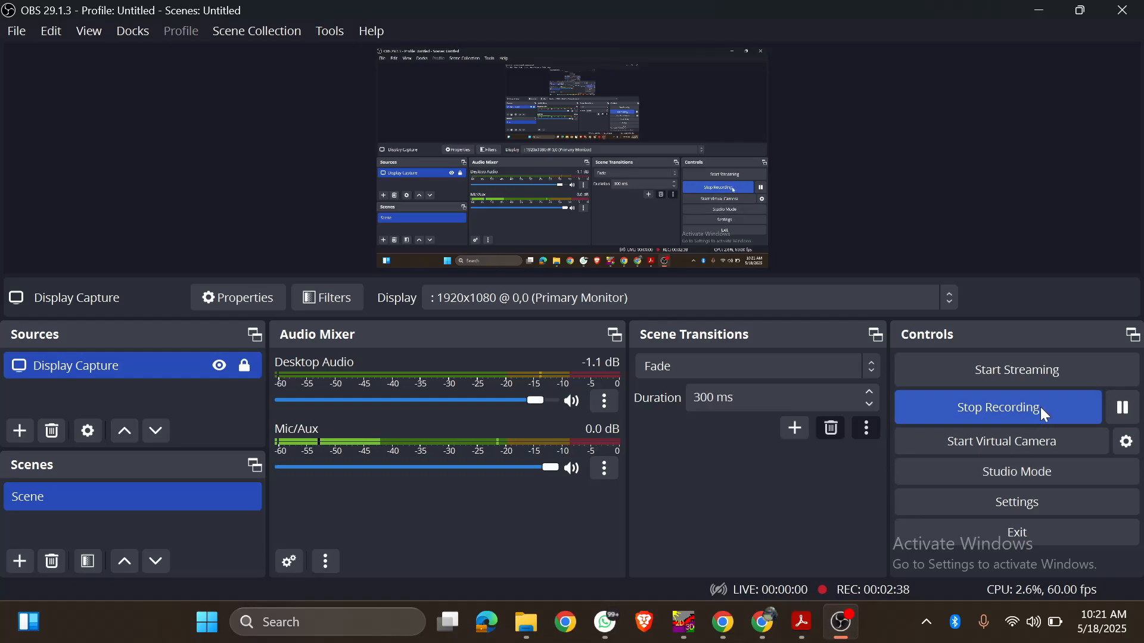
left_click(1121, 410)
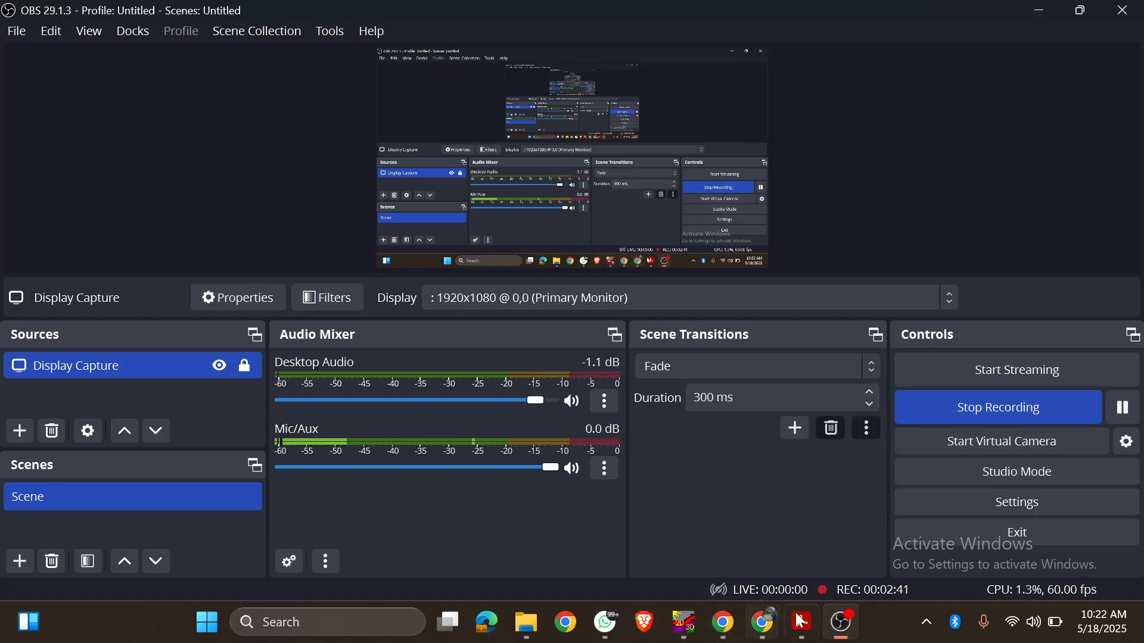
left_click(694, 624)
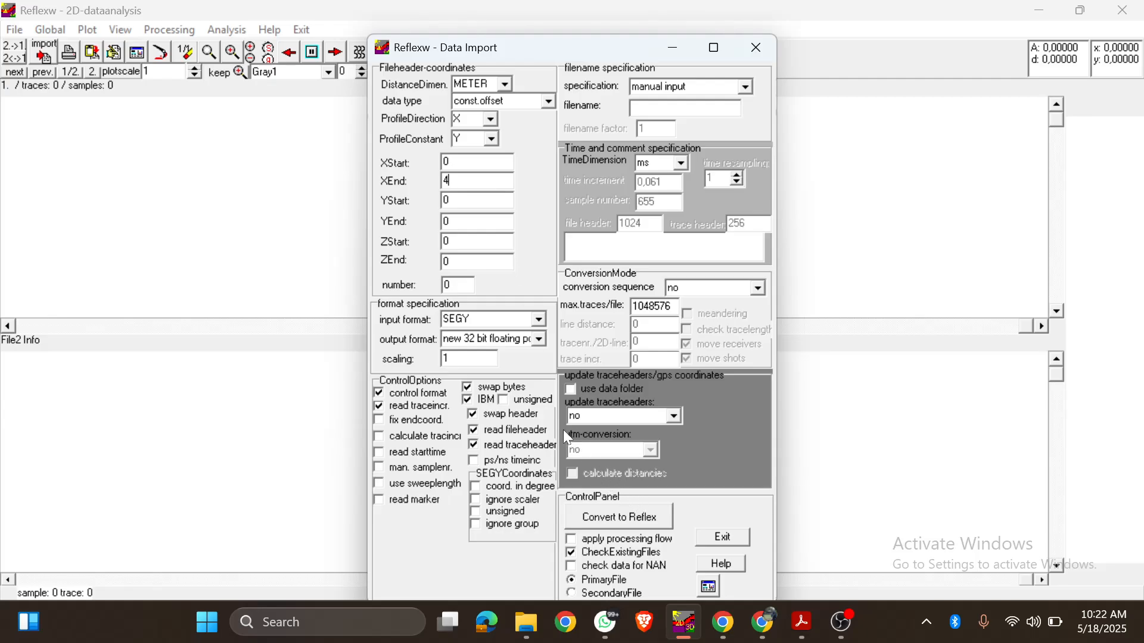
Step: Start the conversion to Reflex and choose K1-L1CD001_HF.sgy from the K1-L1CD001_20250505_162719 folder inside coba gpr
left_click(644, 522)
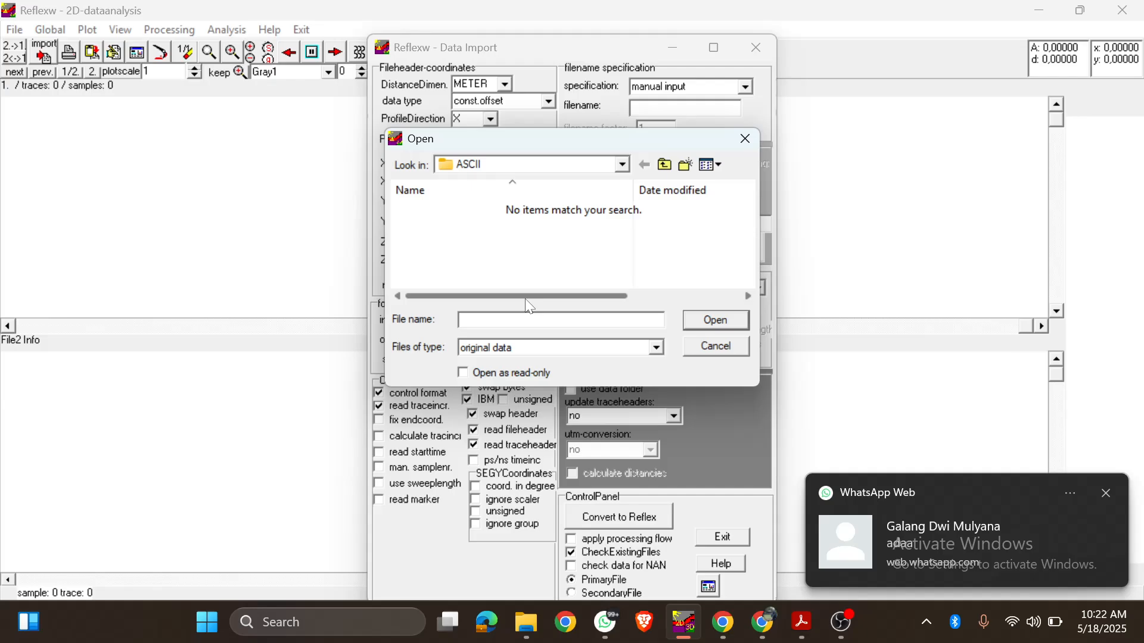
left_click(621, 169)
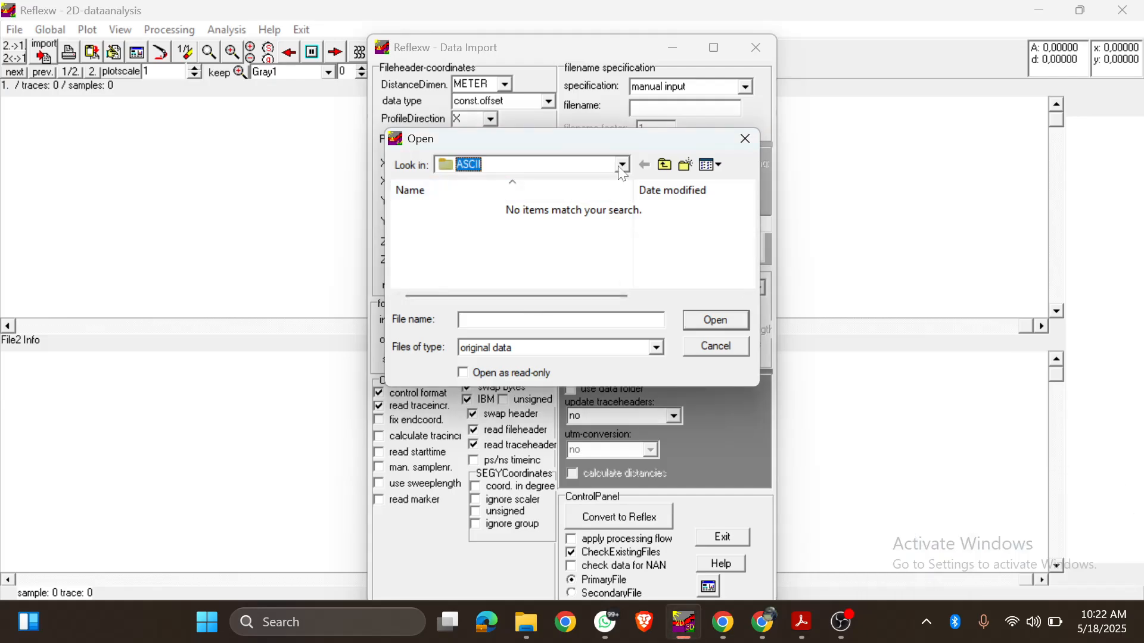
left_click(622, 169)
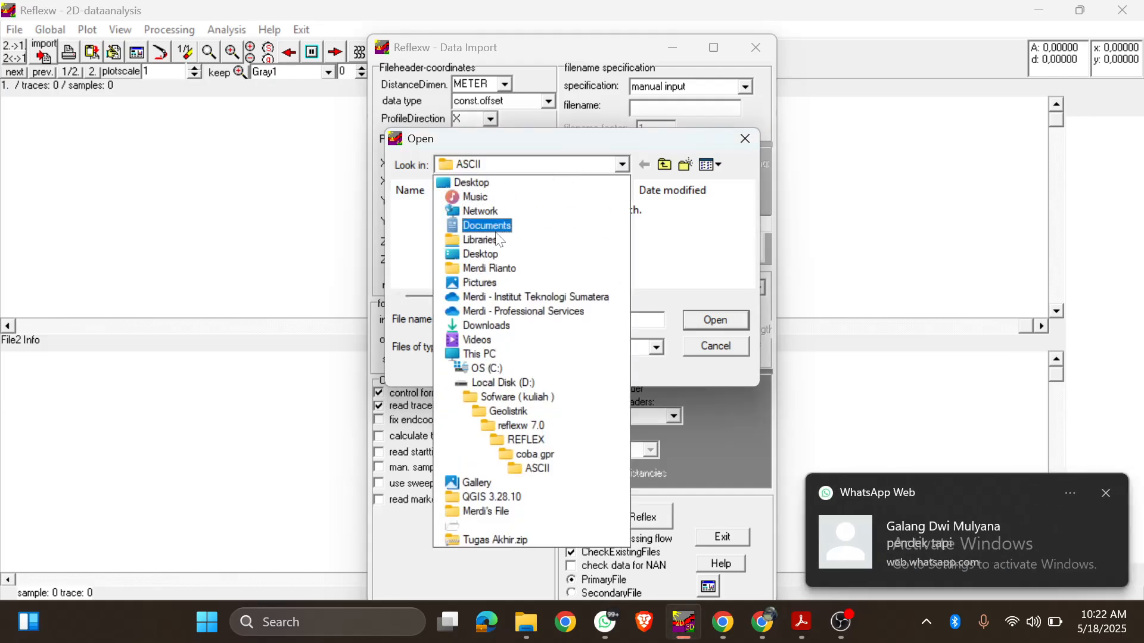
left_click(517, 392)
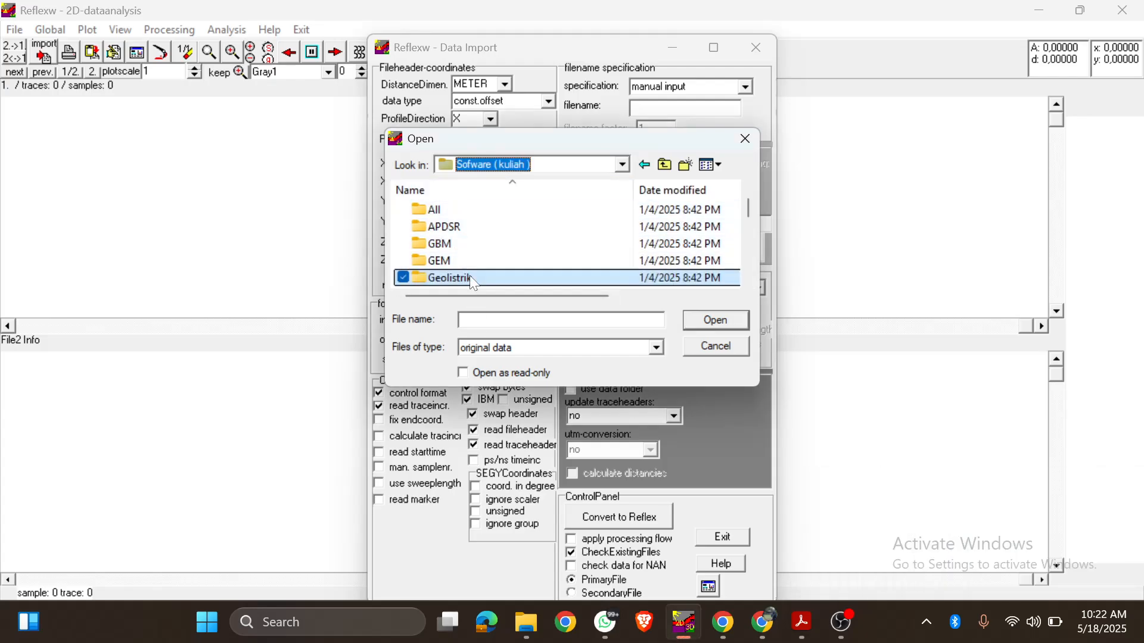
left_click(622, 165)
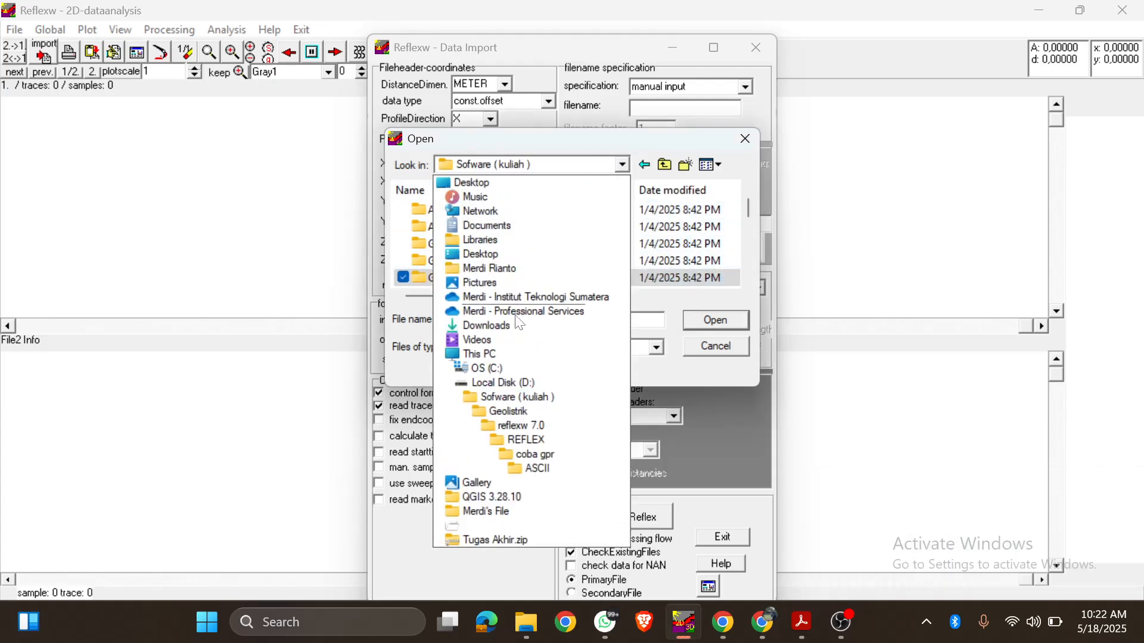
left_click(529, 454)
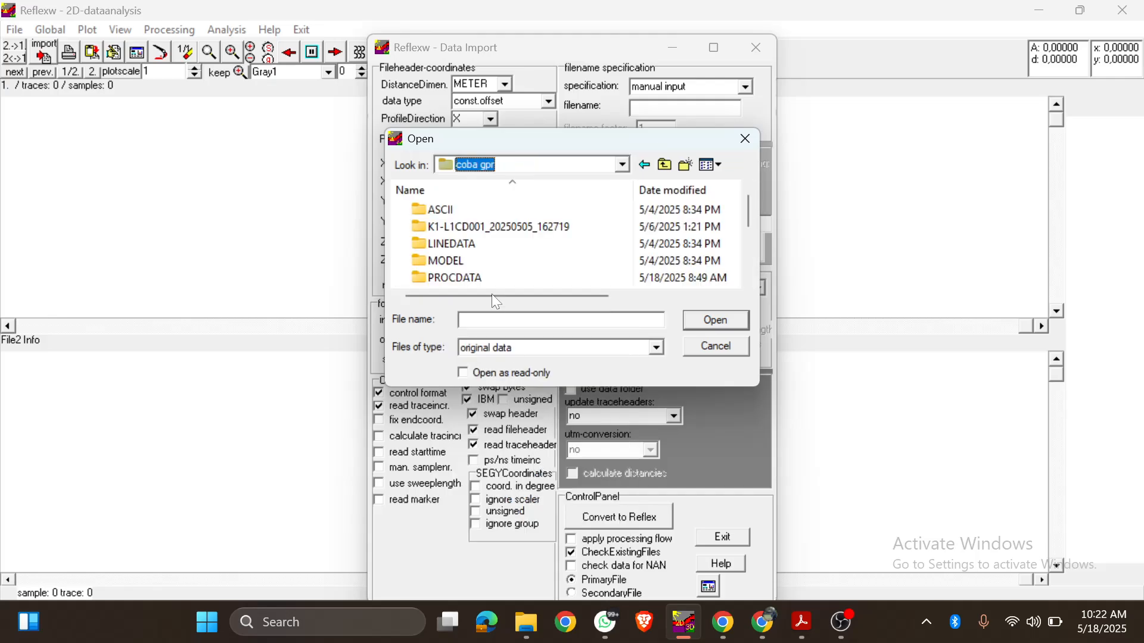
double_click(474, 229)
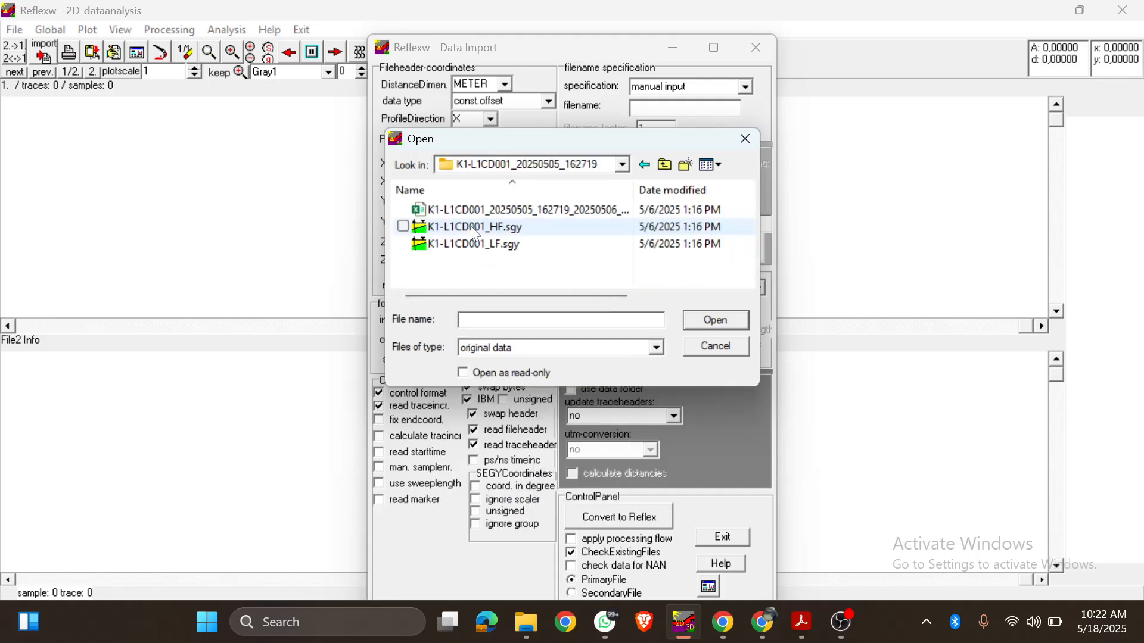
left_click(476, 226)
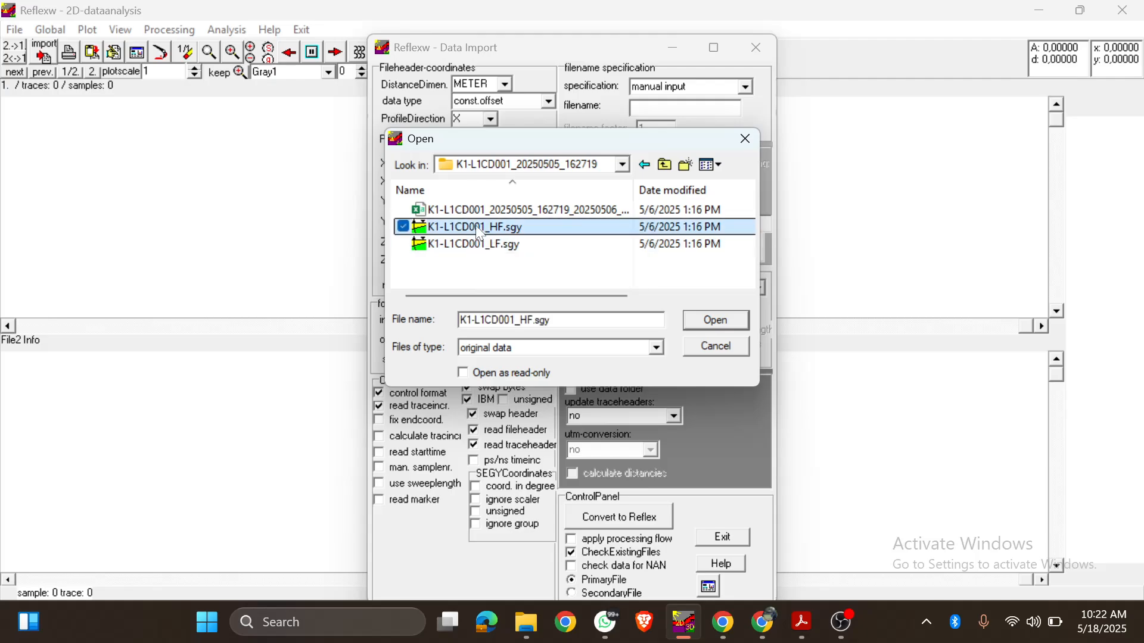
Step: Import the chosen file, overwriting the existing output file, and close the conversion report and the import window
left_click(704, 325)
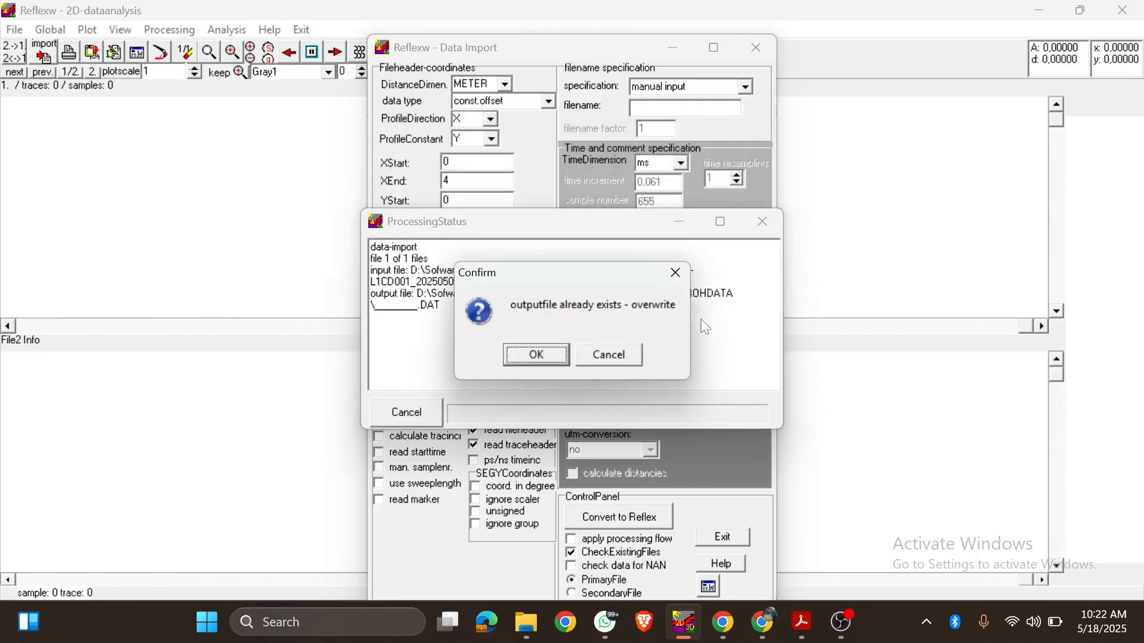
left_click(540, 351)
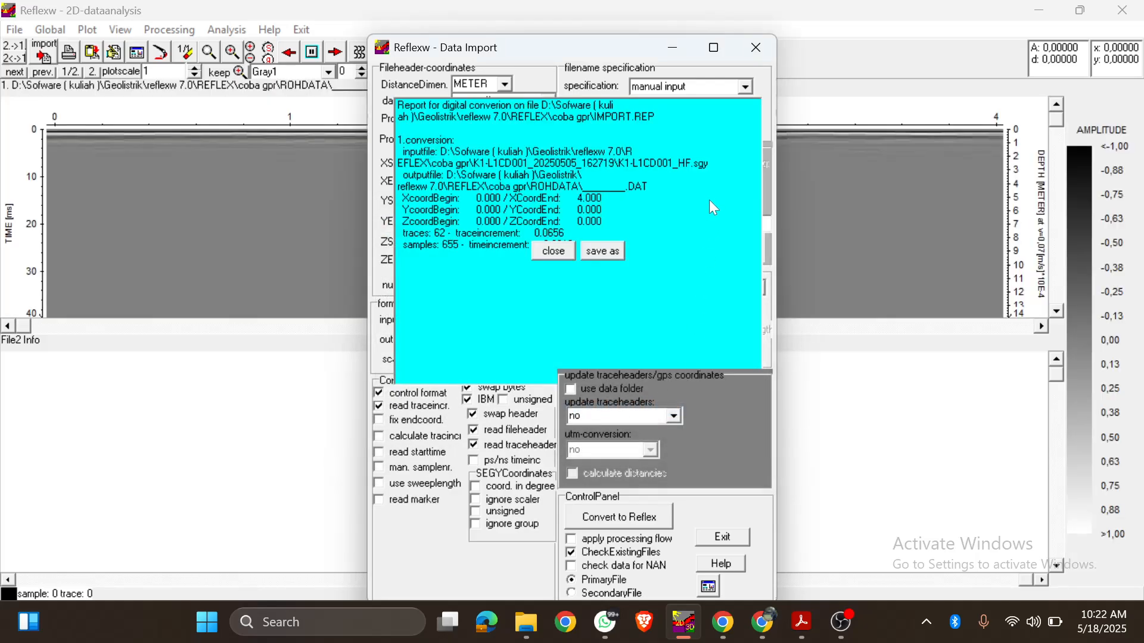
left_click(555, 251)
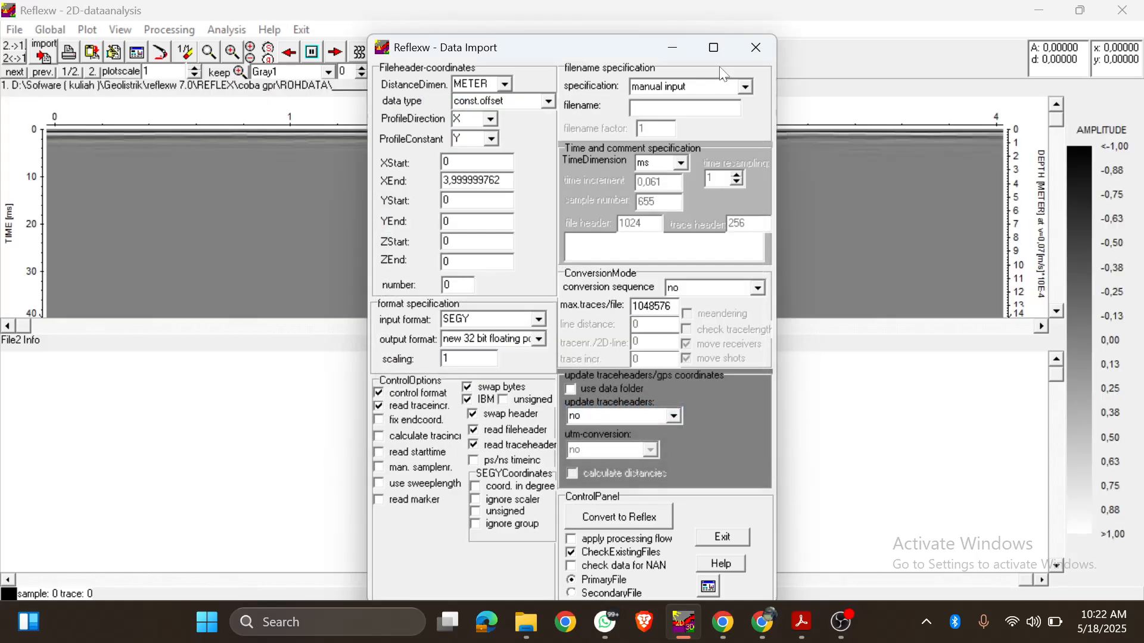
left_click(755, 56)
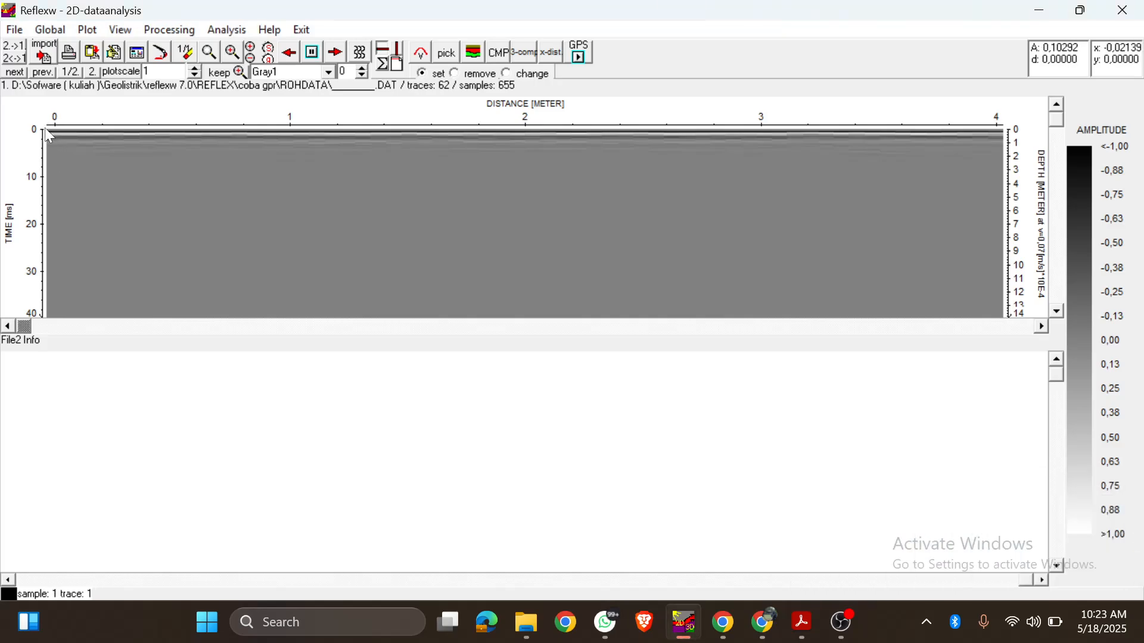
Step: Define a static correction with picks at the profile's start (about 0,38 ms) and at its 4 m end (about 0,19 ms)
left_click(160, 30)
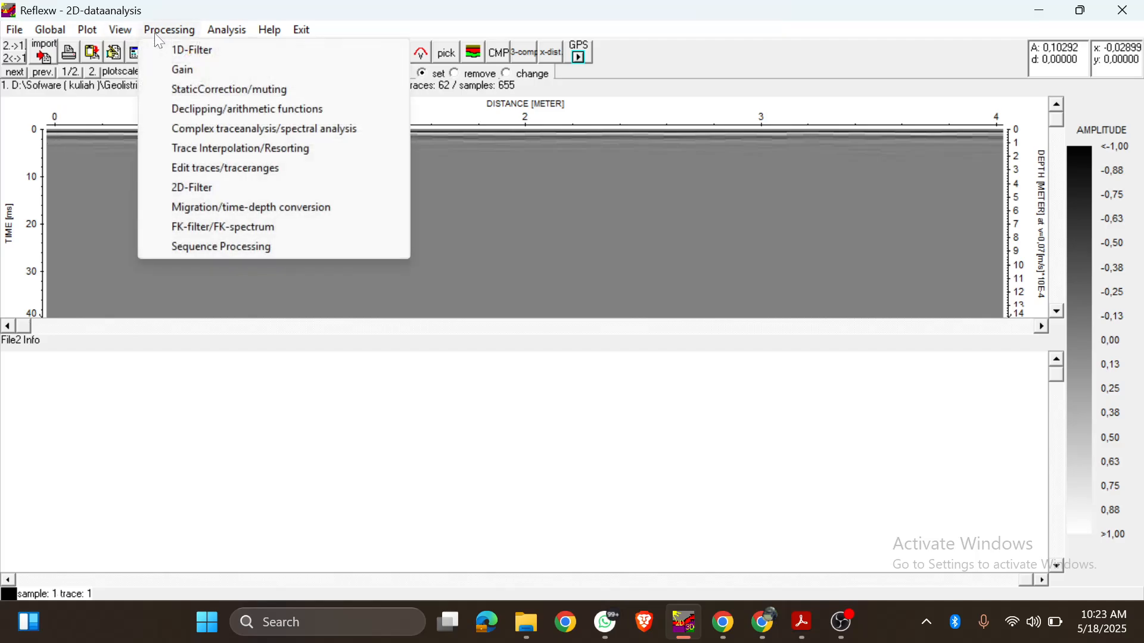
left_click(194, 90)
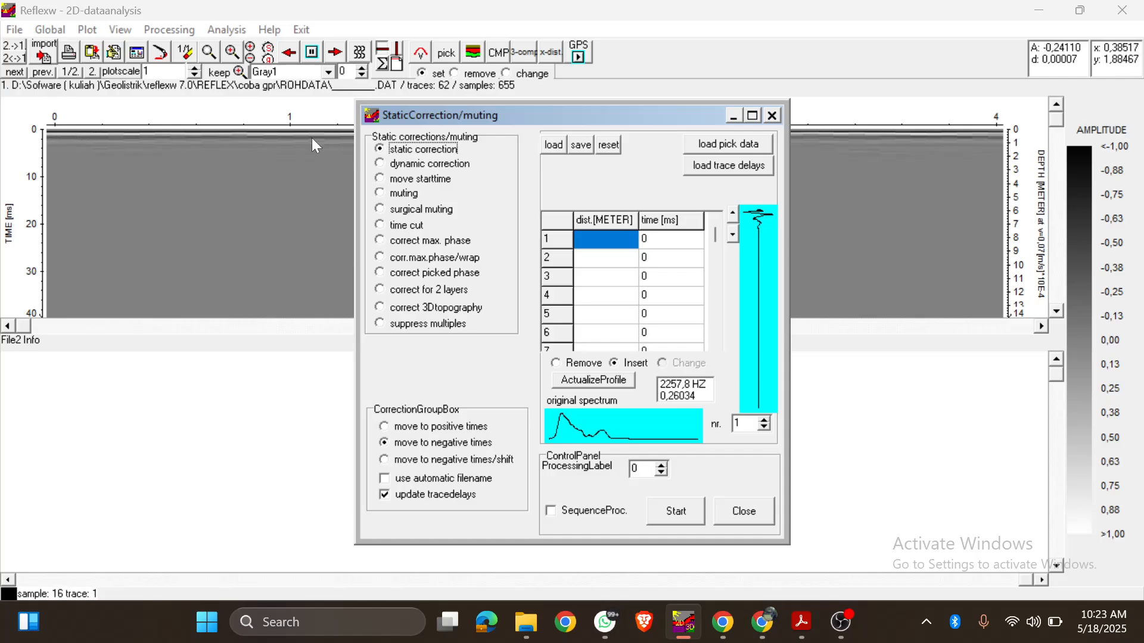
left_click_drag(598, 110, 591, 156)
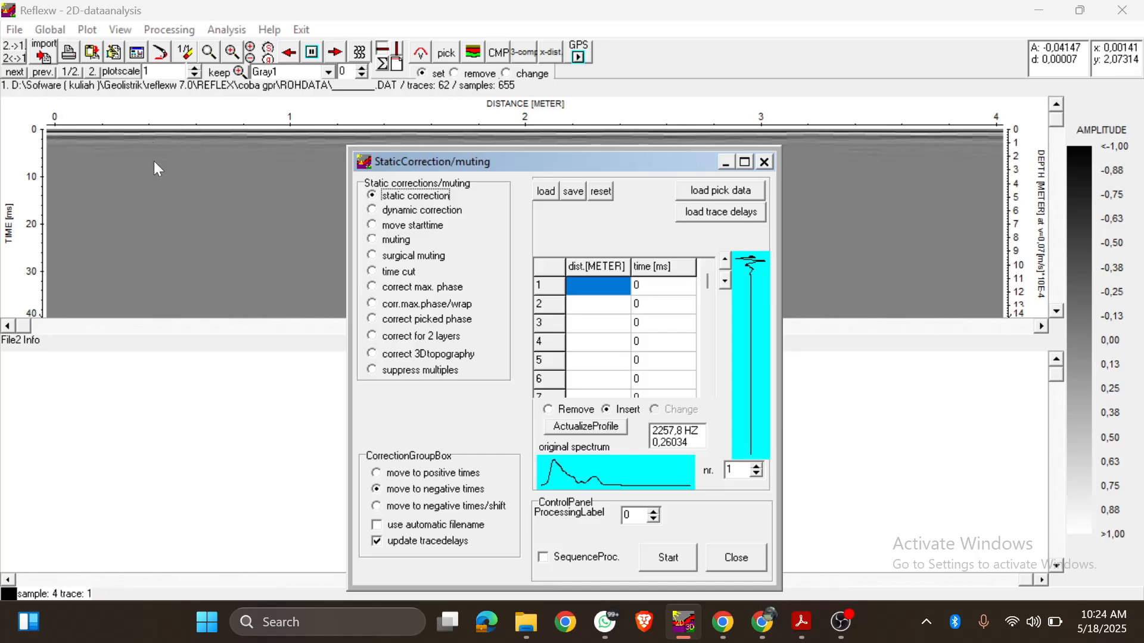
left_click(613, 292)
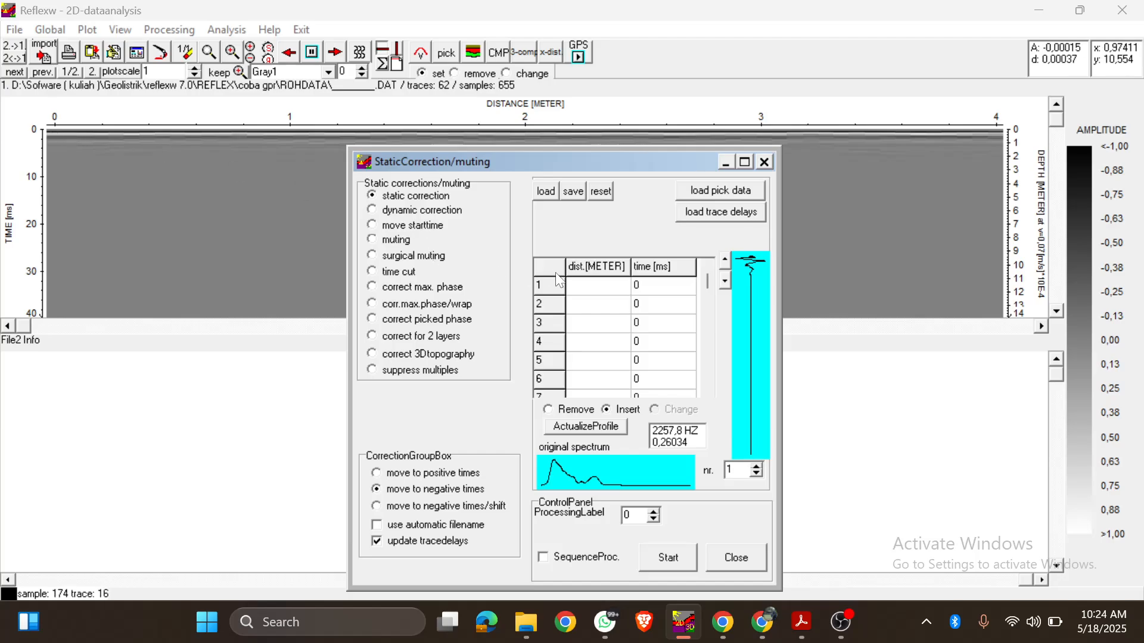
left_click(581, 313)
left_click(582, 282)
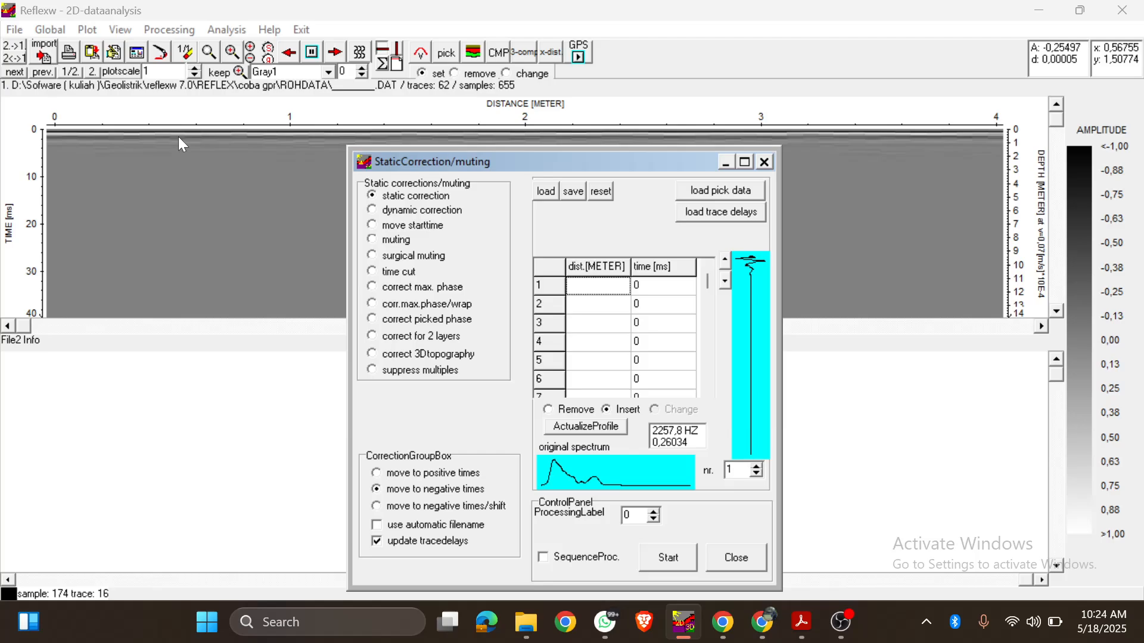
left_click(596, 312)
left_click(594, 290)
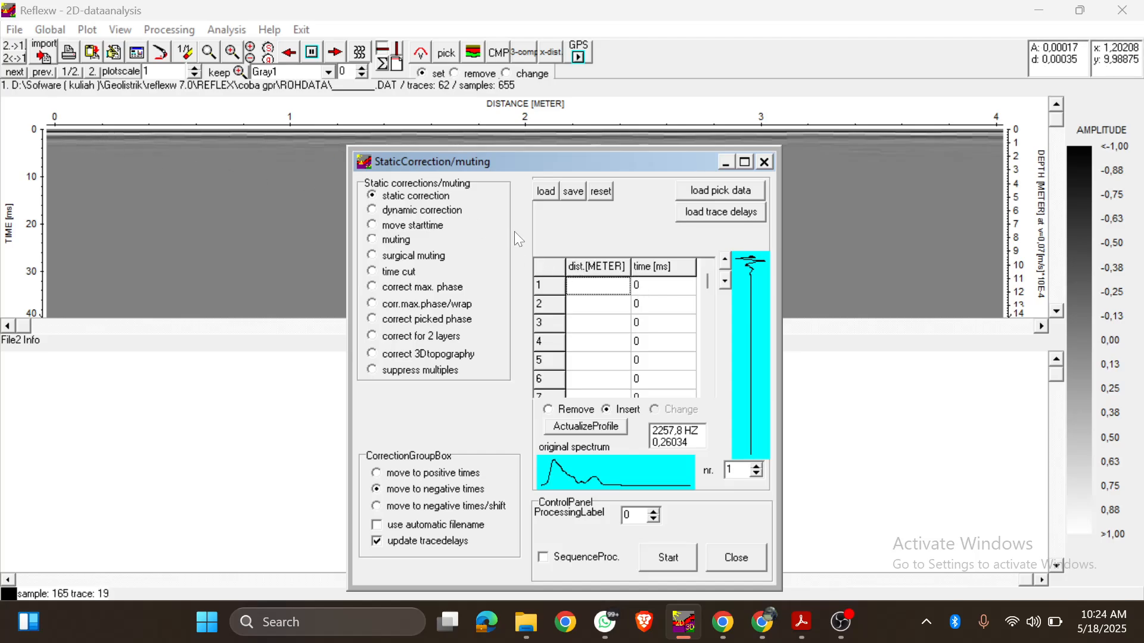
left_click(46, 130)
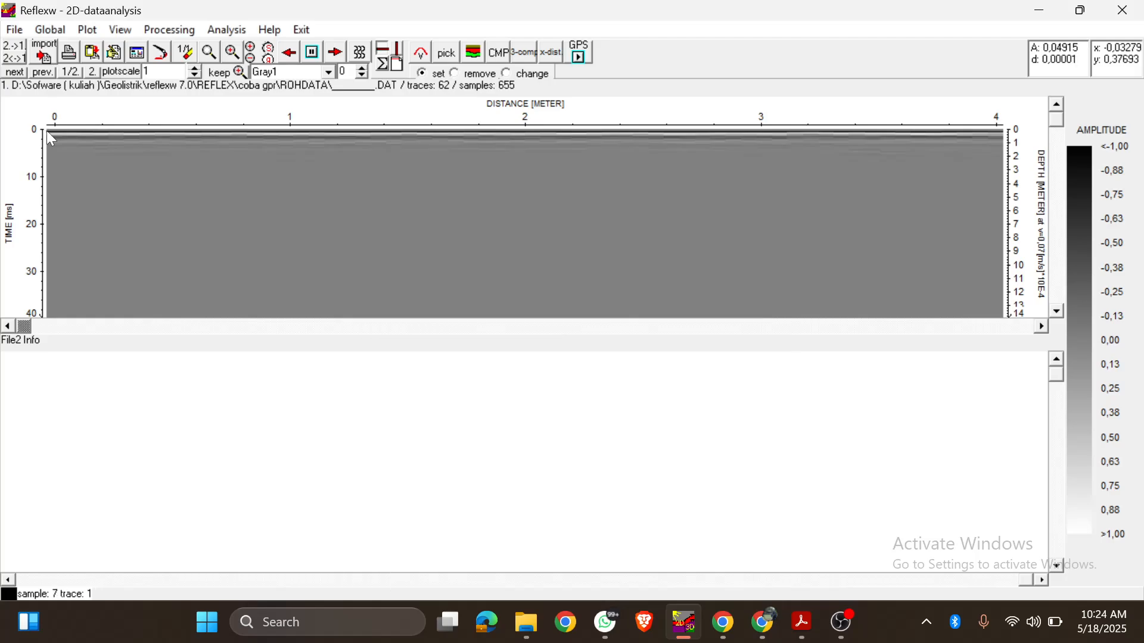
left_click(592, 305)
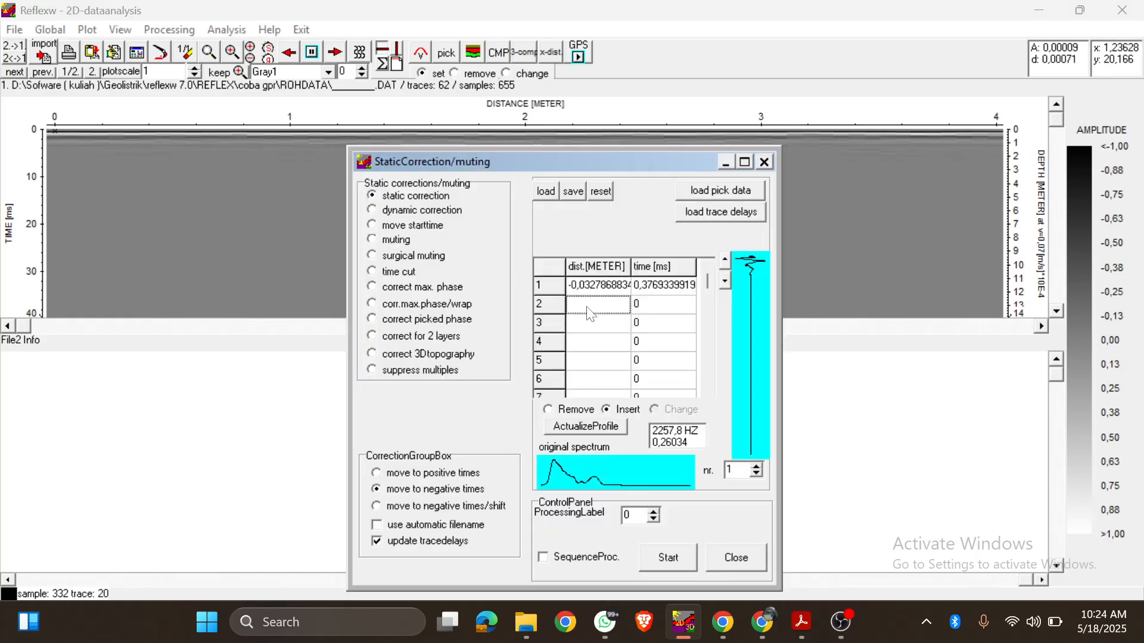
left_click(999, 130)
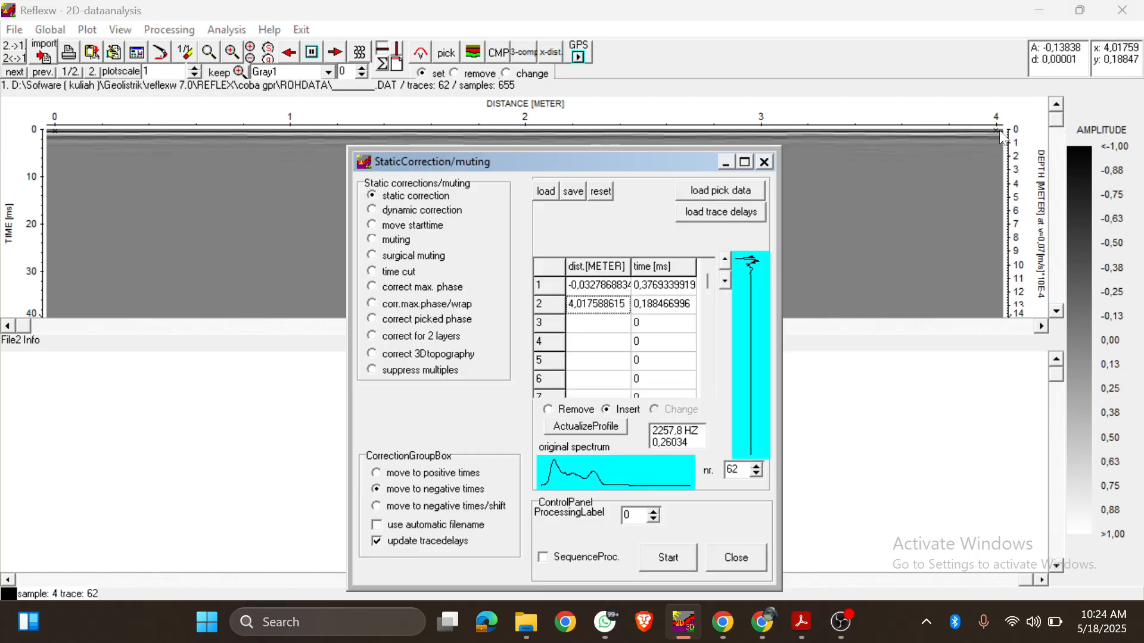
Step: Set the processing label to 1, add the static correction to the processing sequence and enable it there
left_click(654, 511)
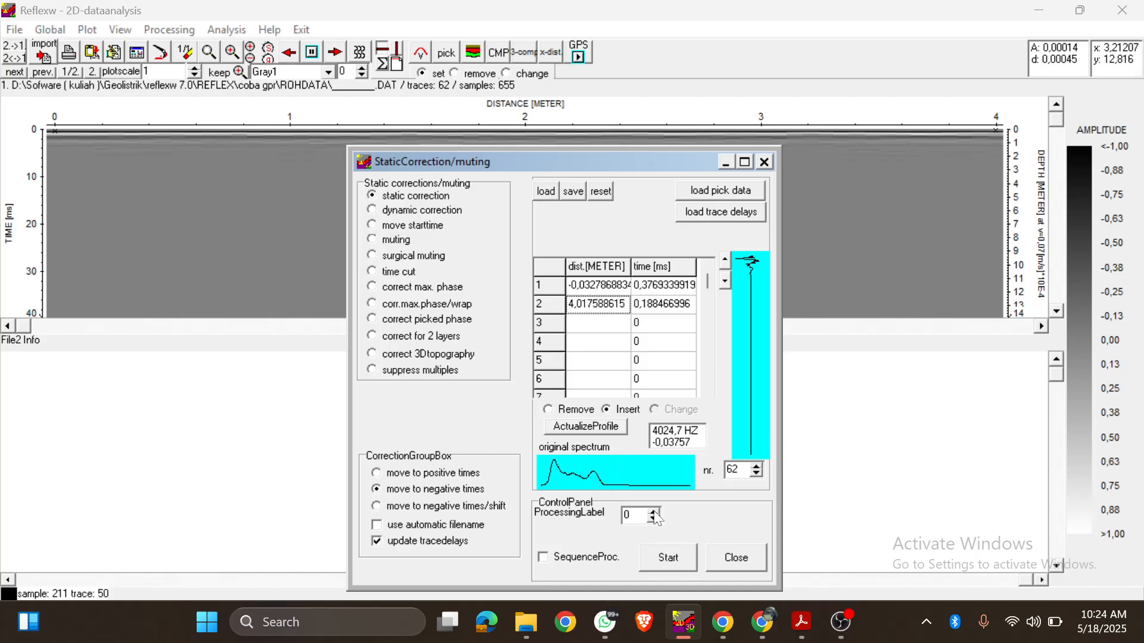
left_click(544, 557)
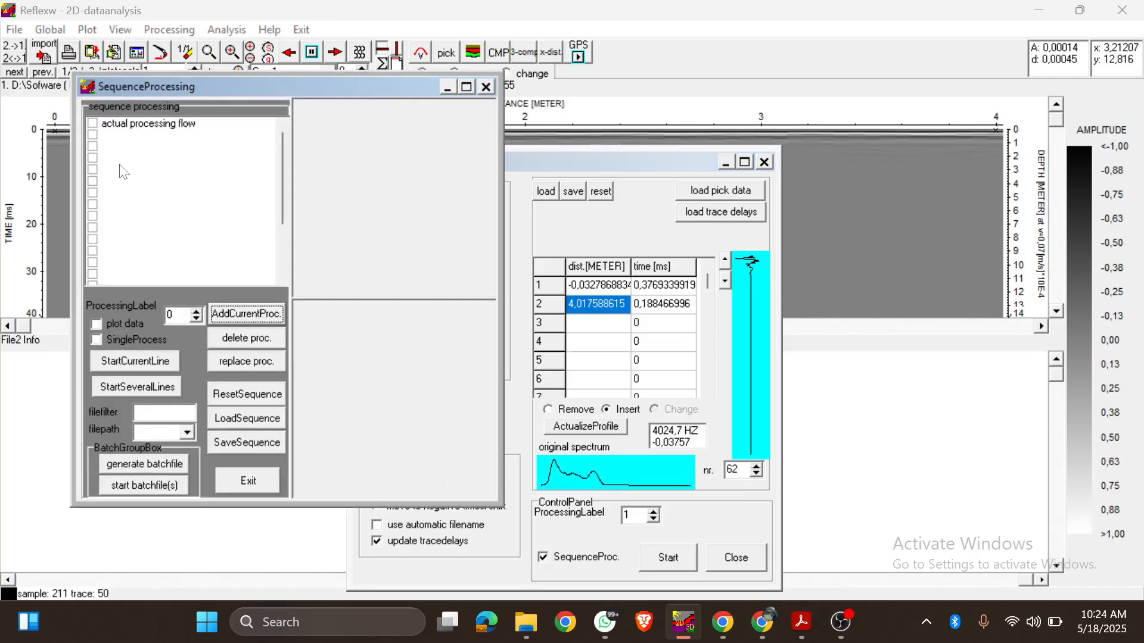
left_click(119, 133)
left_click(258, 307)
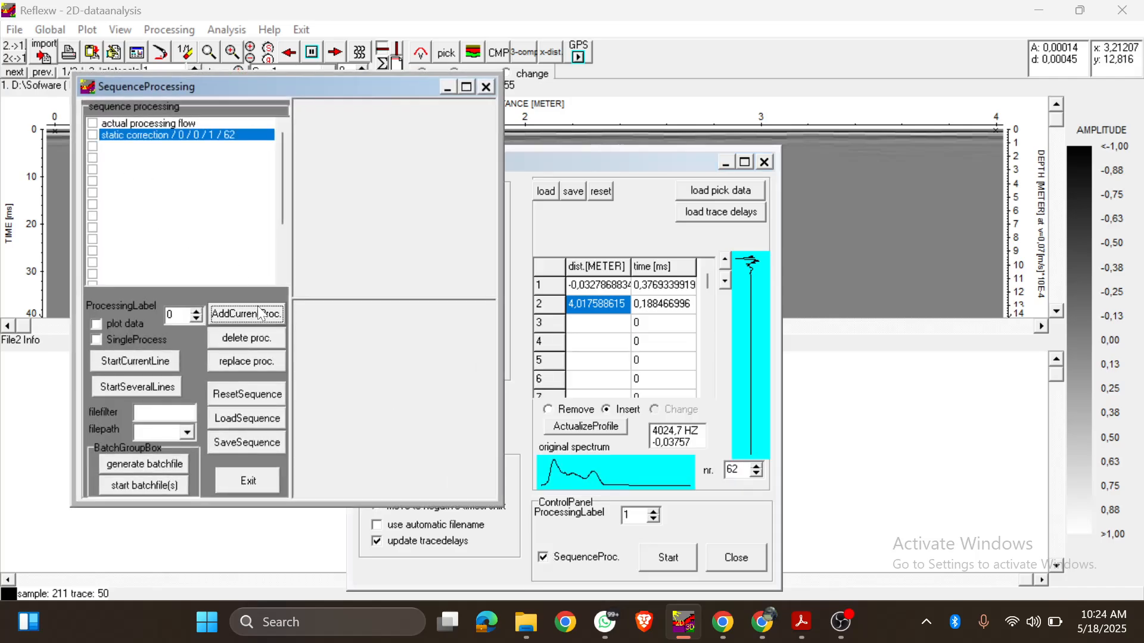
left_click(93, 136)
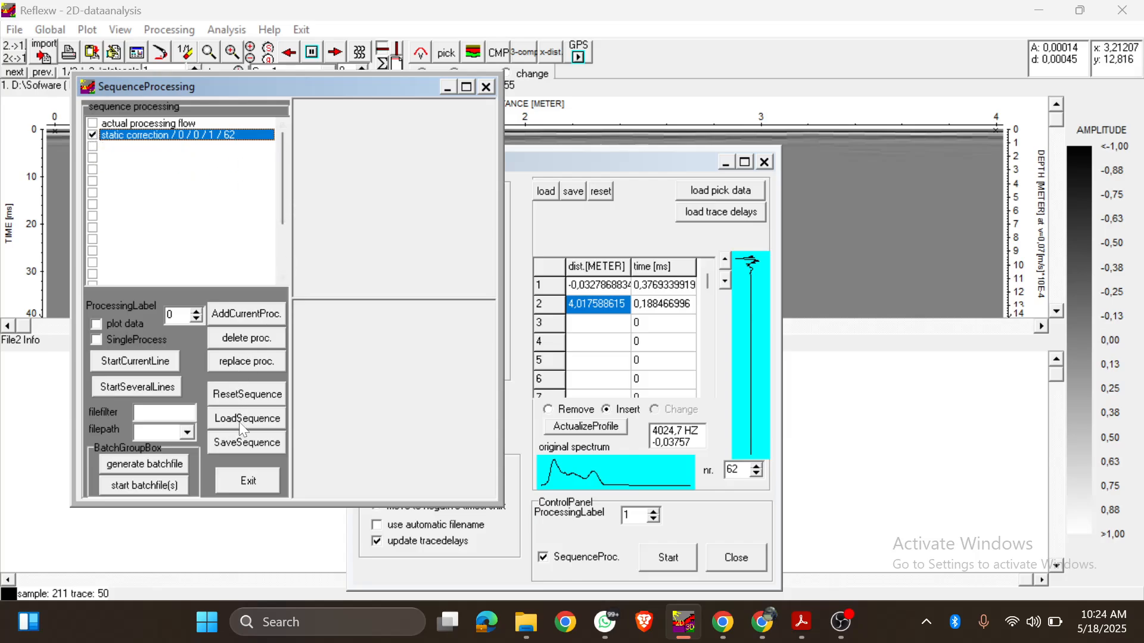
left_click(487, 87)
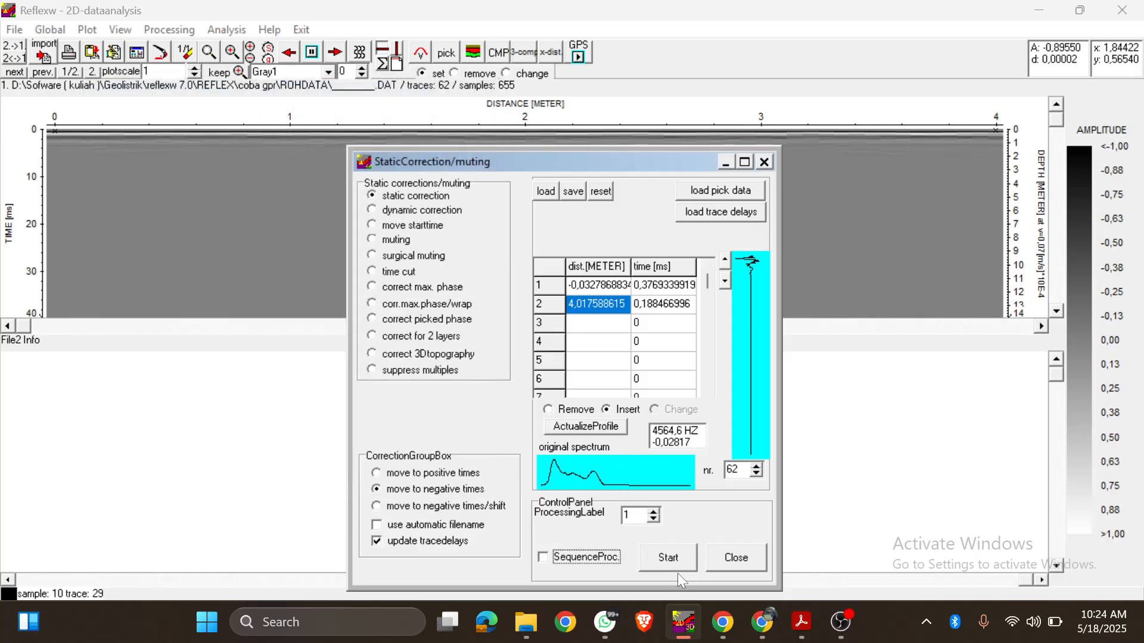
Step: Run the static correction on the profile and make the processed secondary line the primary line
left_click(674, 565)
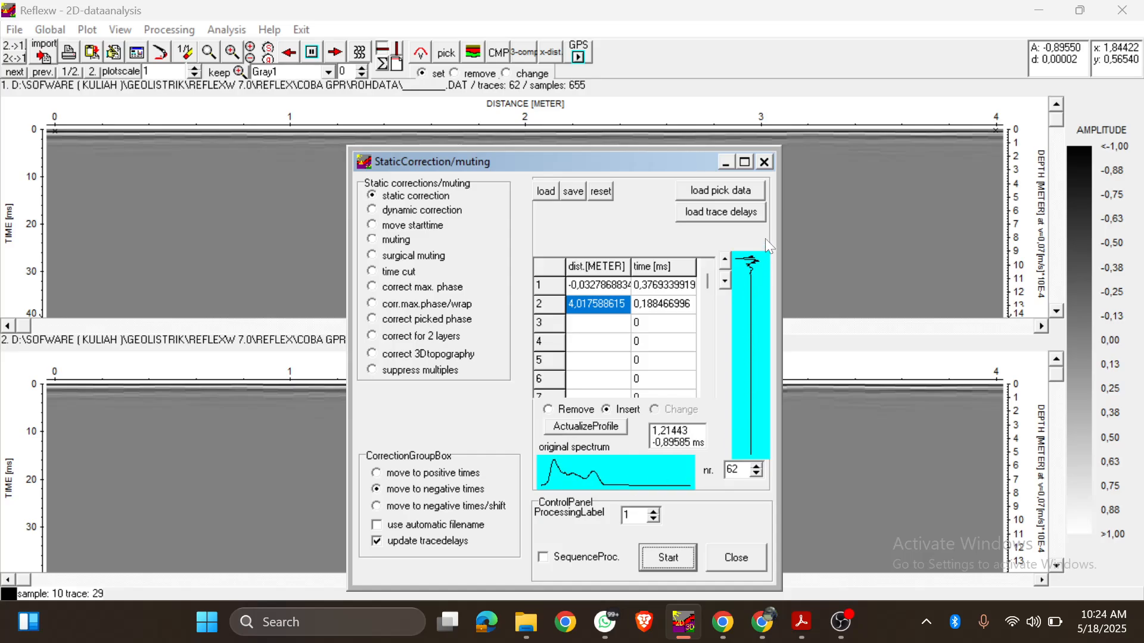
left_click(765, 161)
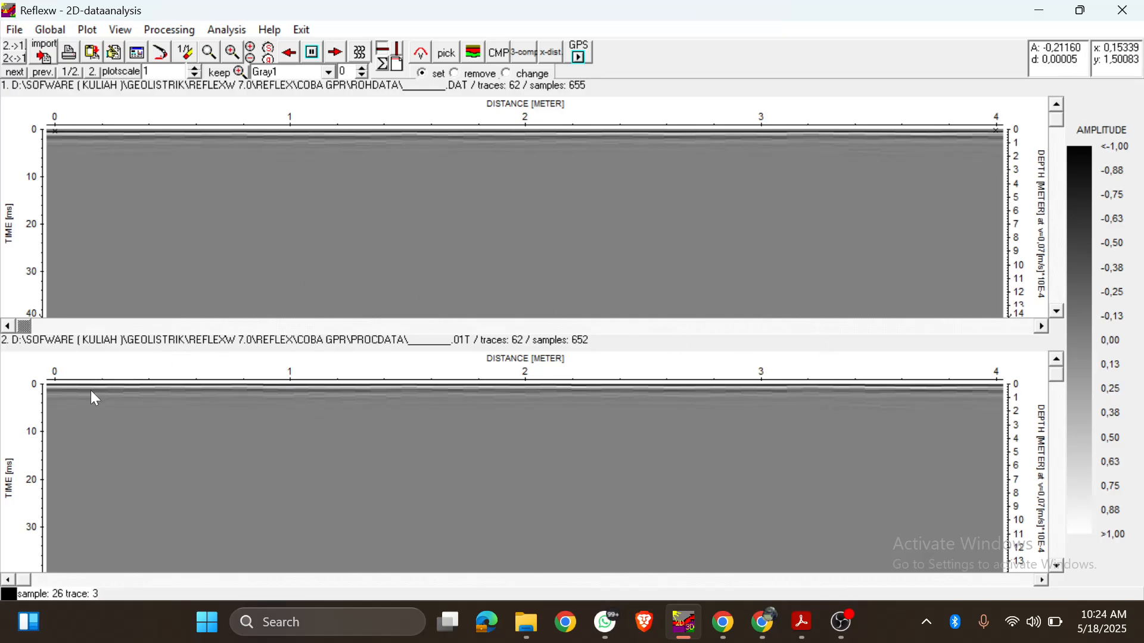
left_click(18, 52)
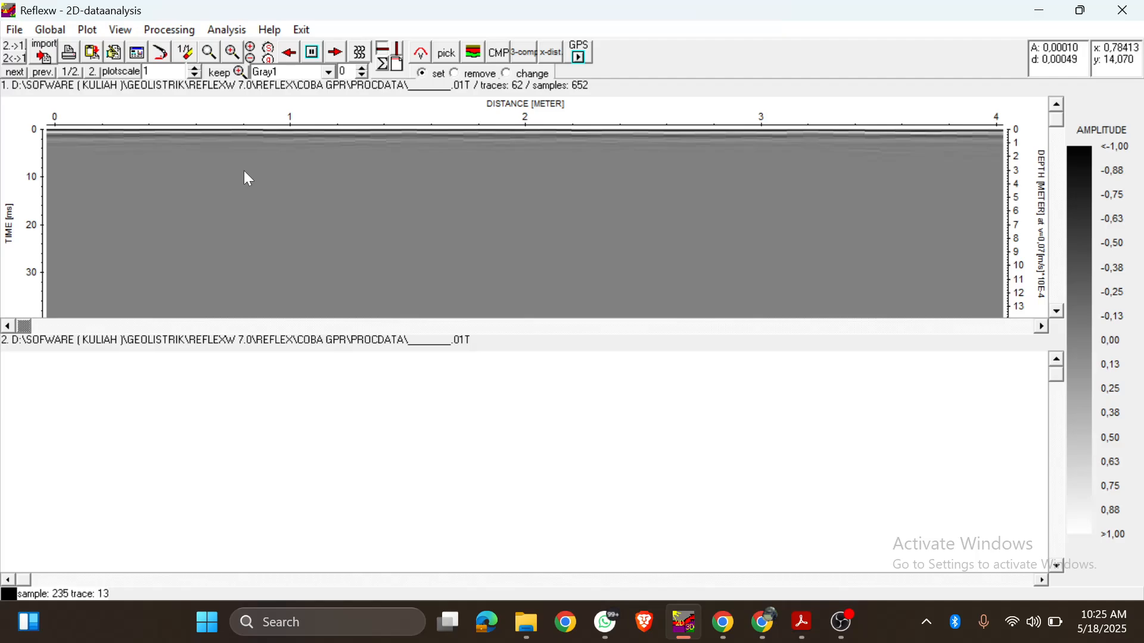
Step: Set up a bandpassbutterworth 1D filter, picking a lower cutoff of 241,08 and an upper cutoff of 3423,336 from the original spectrum
left_click(169, 33)
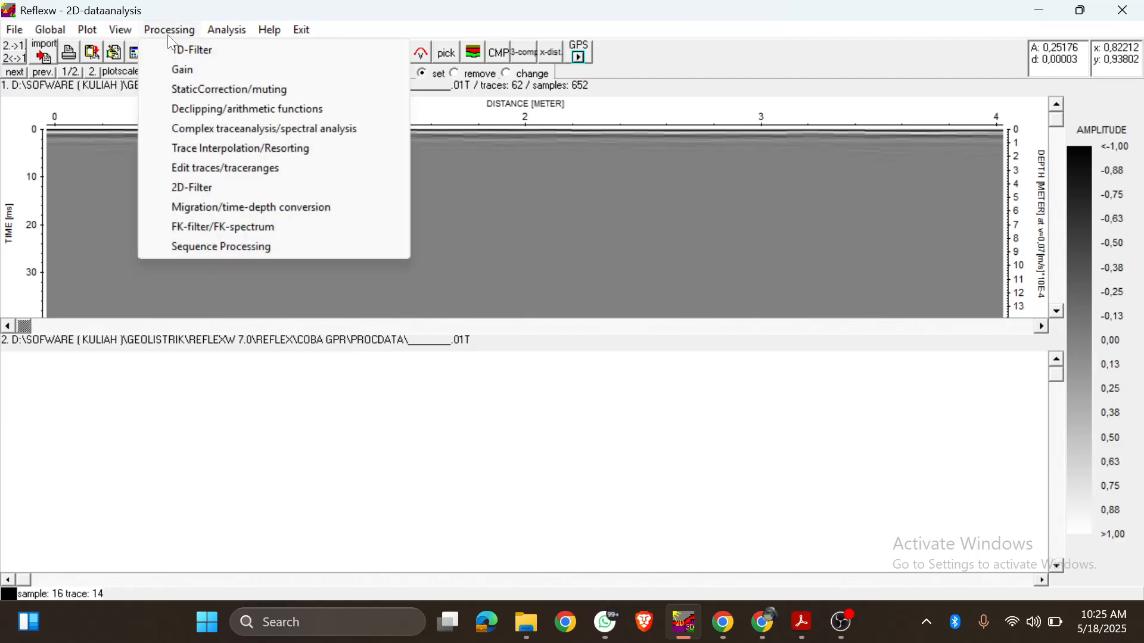
left_click(212, 50)
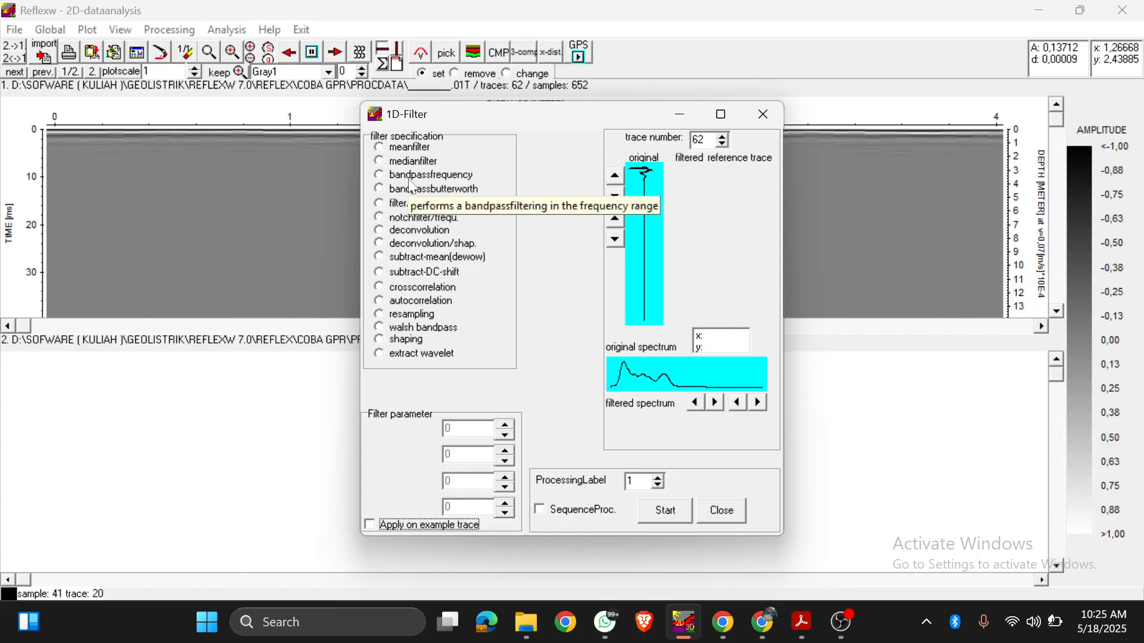
left_click(412, 193)
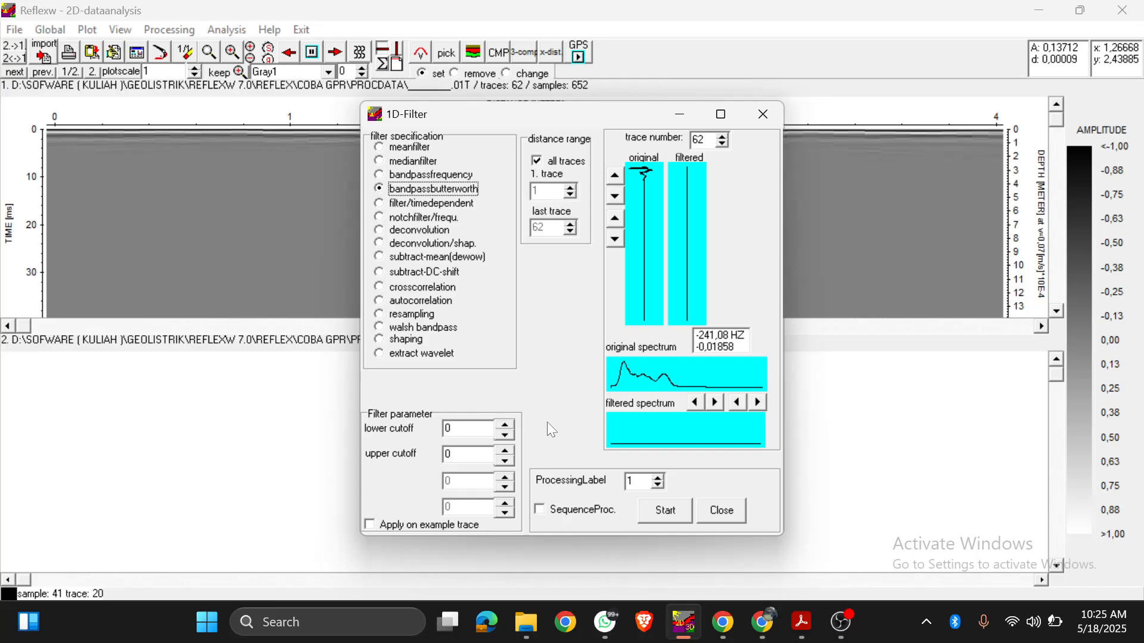
left_click(455, 429)
left_click(617, 387)
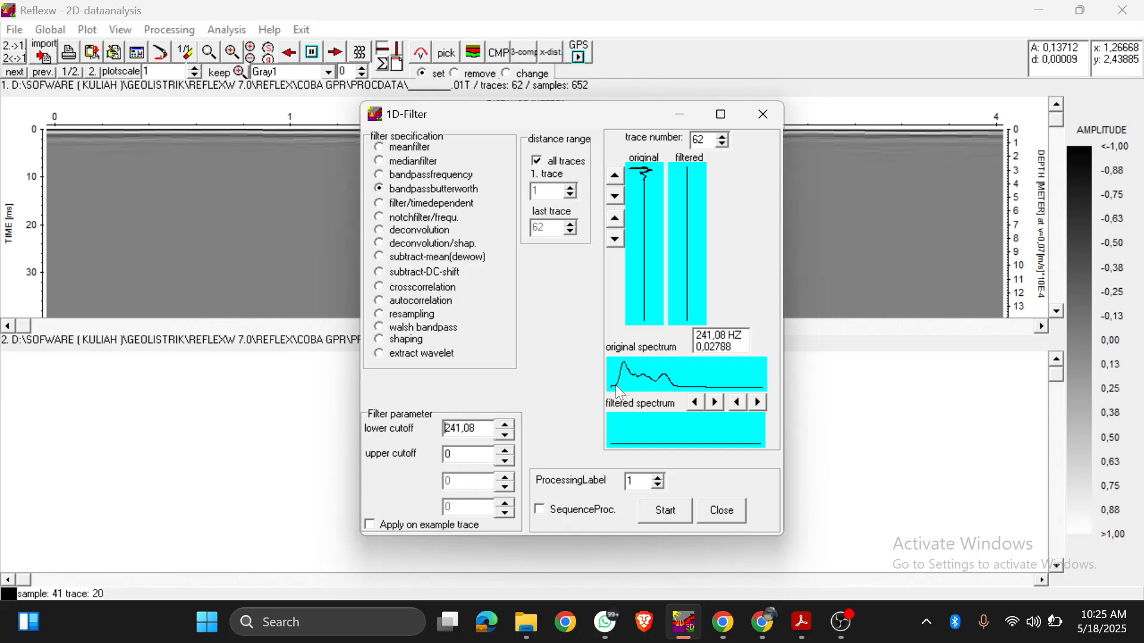
left_click(675, 385)
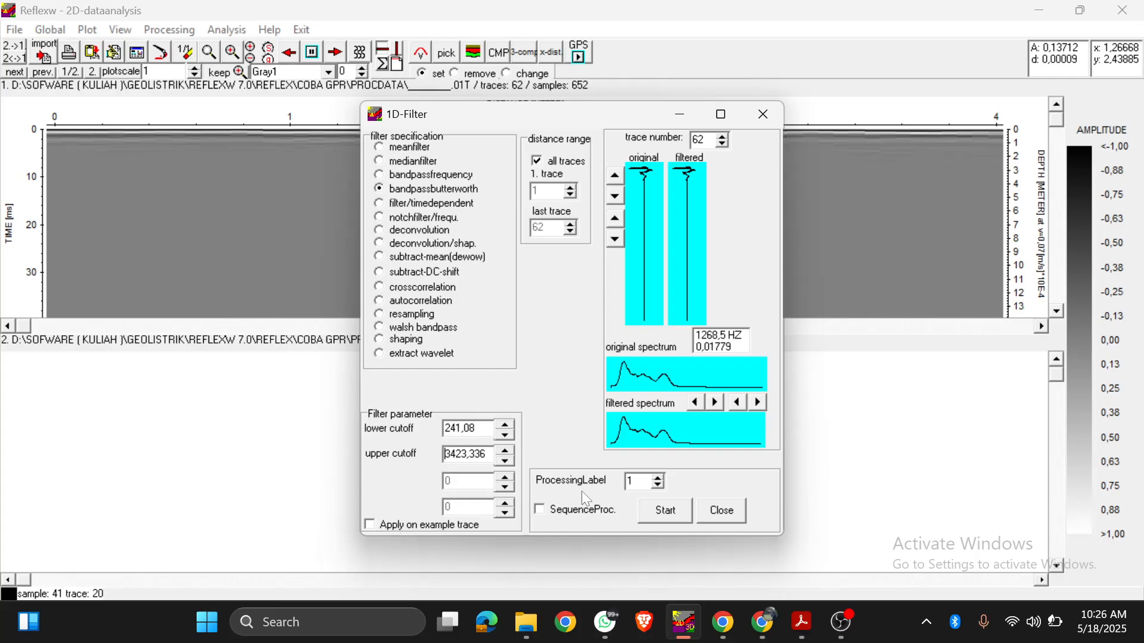
Step: Set the processing label to 2 and add the bandpassbutterworth filter to the processing sequence, placing it below the static correction
left_click(660, 480)
left_click(659, 478)
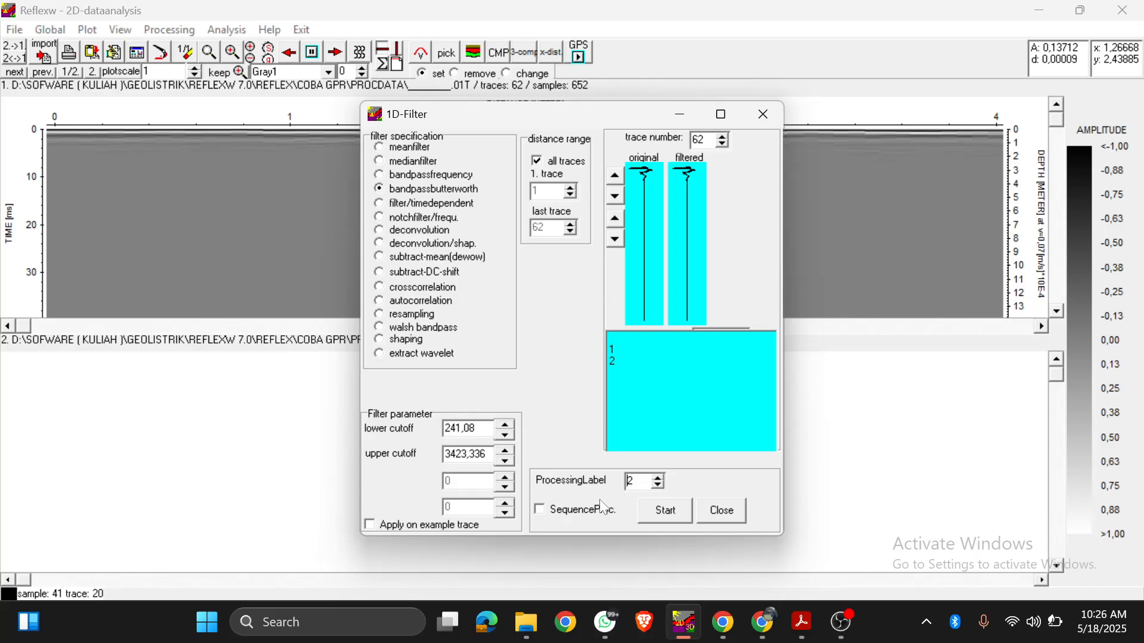
left_click(535, 507)
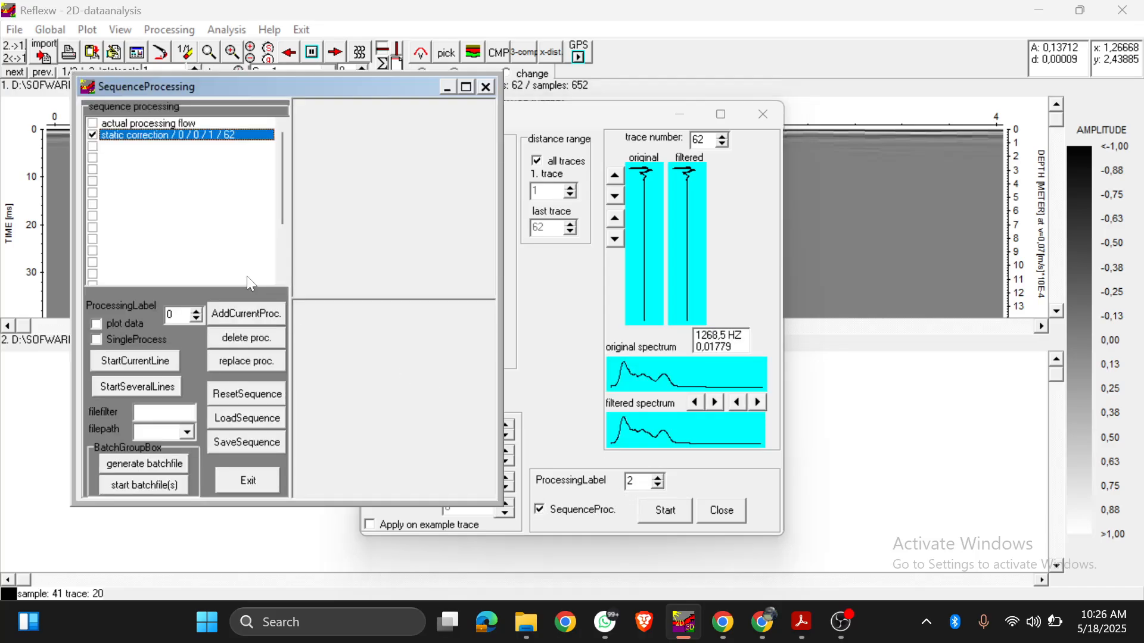
left_click(120, 147)
left_click(238, 314)
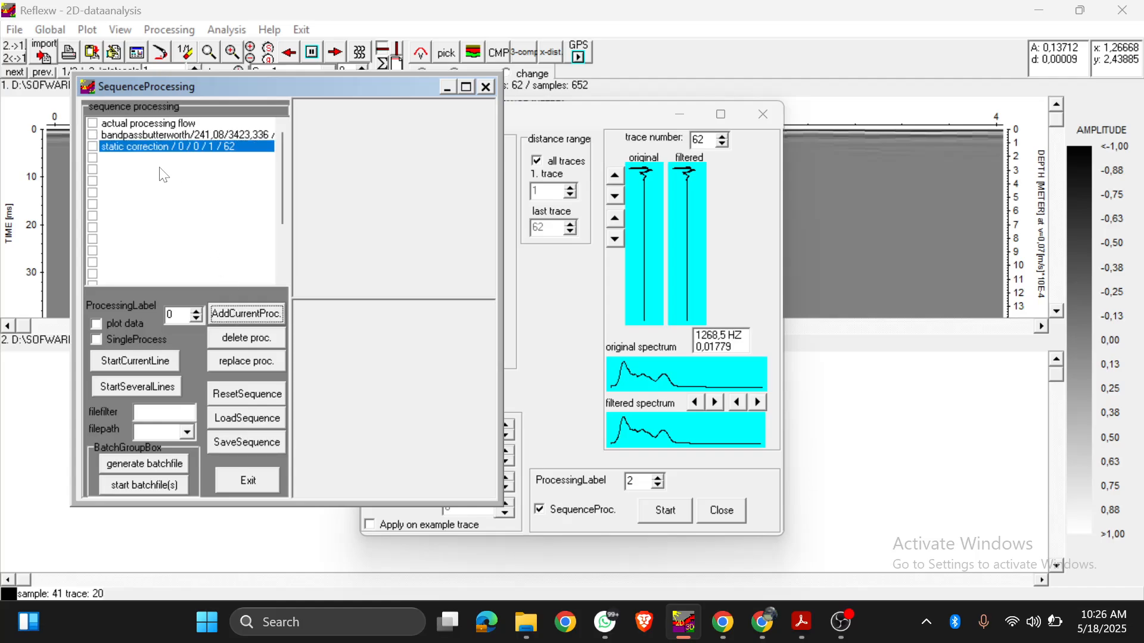
left_click(145, 138)
left_click_drag(144, 141, 147, 150)
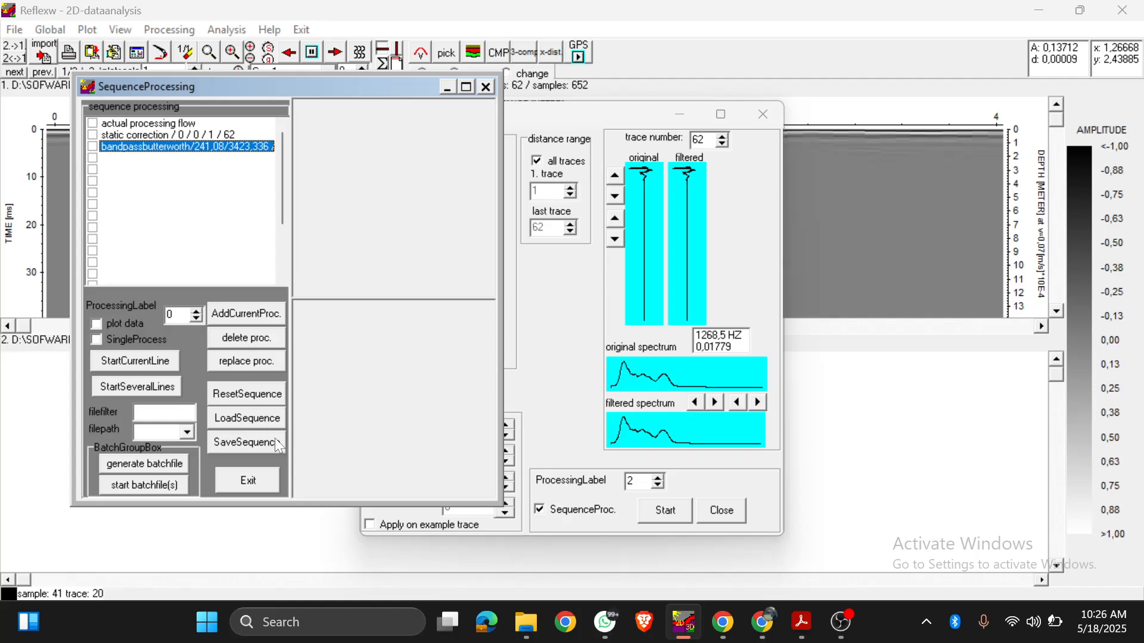
left_click(249, 480)
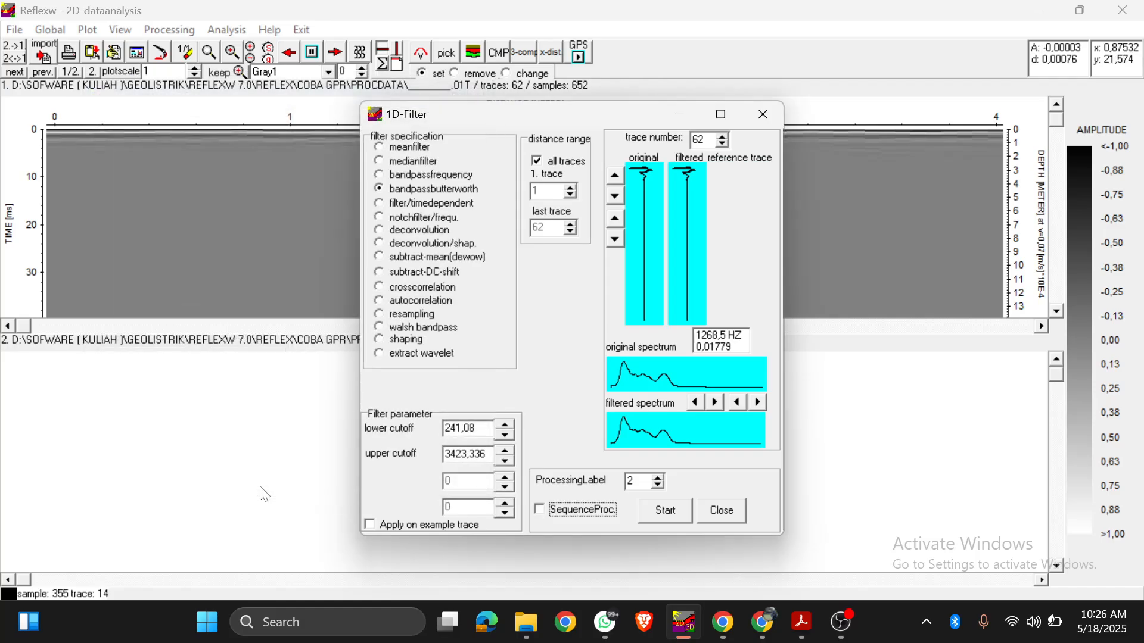
Step: Run the Butterworth bandpass filter on all traces and make the filtered secondary line the primary line
left_click(668, 513)
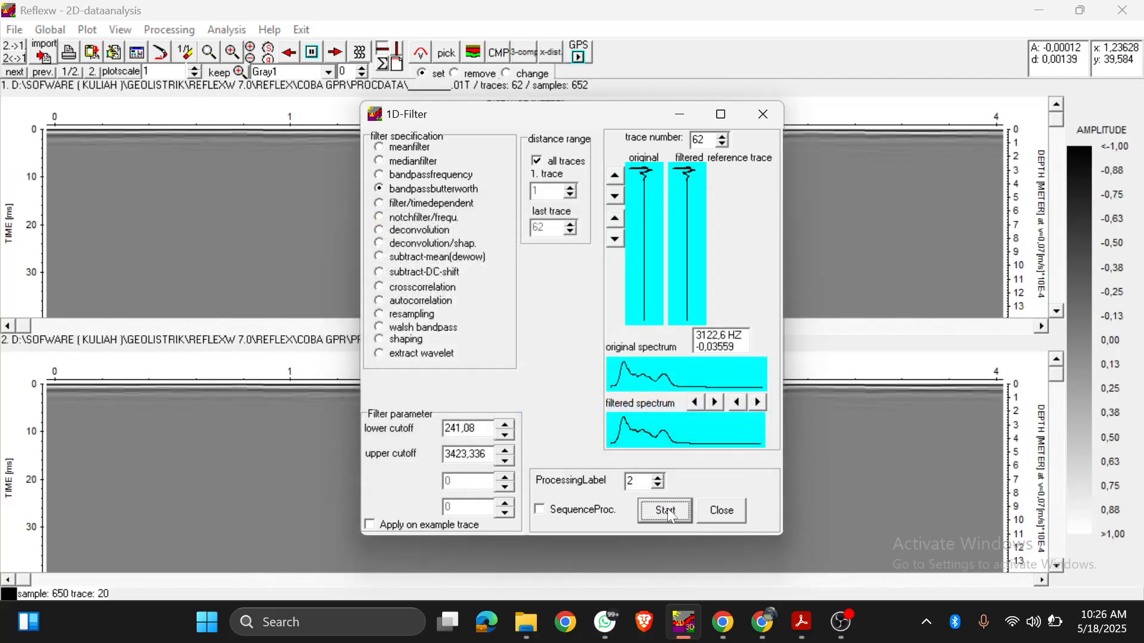
left_click(734, 511)
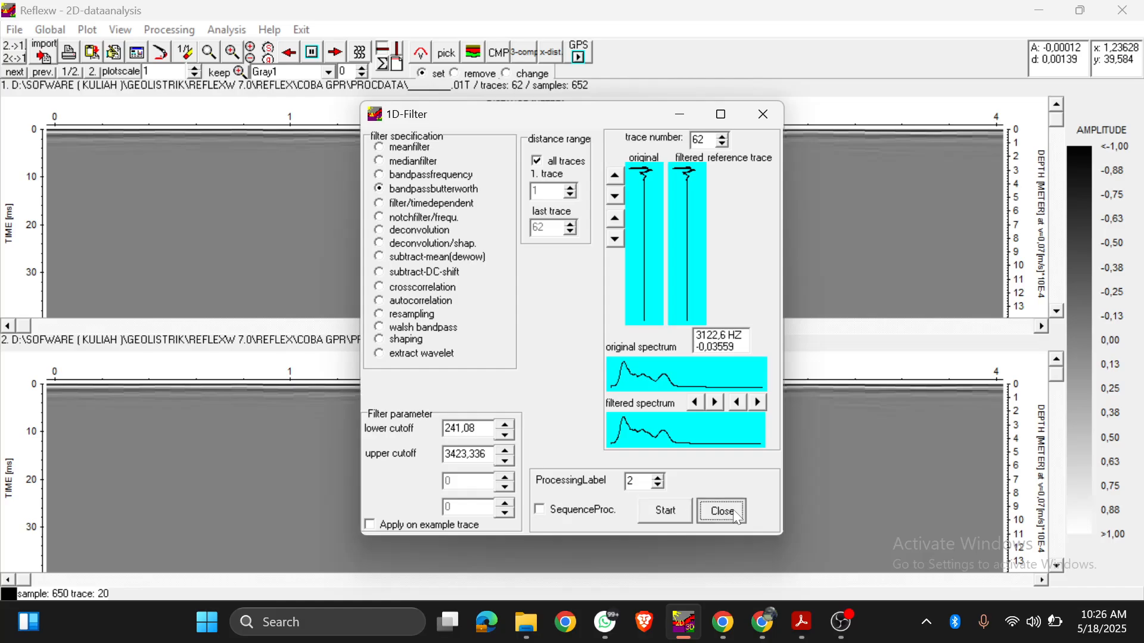
left_click(21, 53)
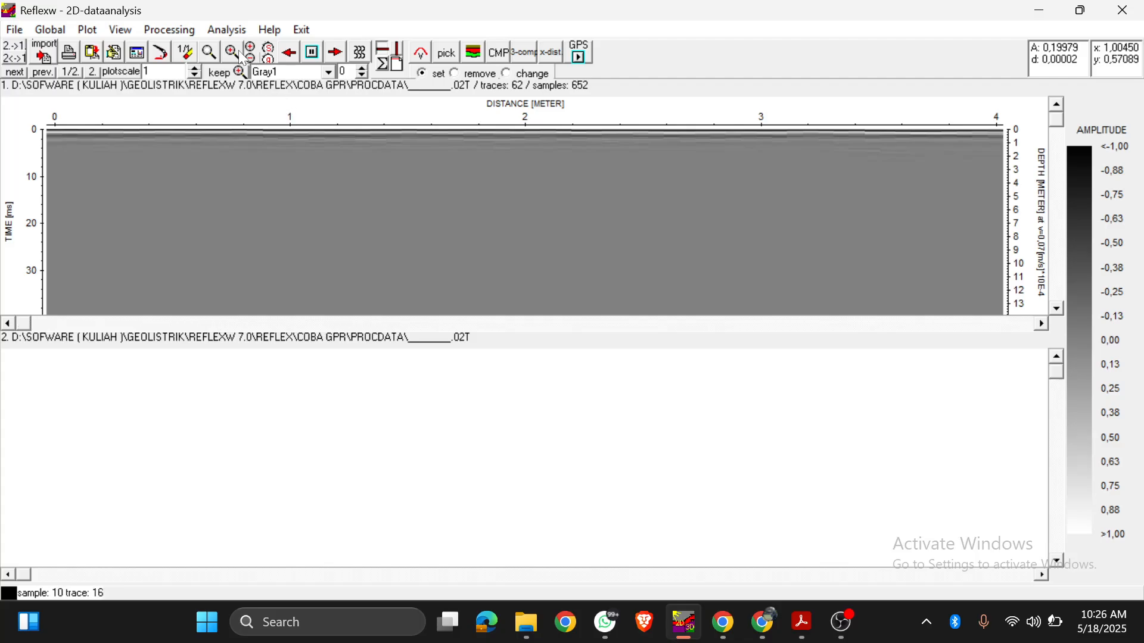
Step: Compare AGC-Gain with energy decay on the example trace and choose energy decay as the gain
left_click(176, 30)
left_click(211, 71)
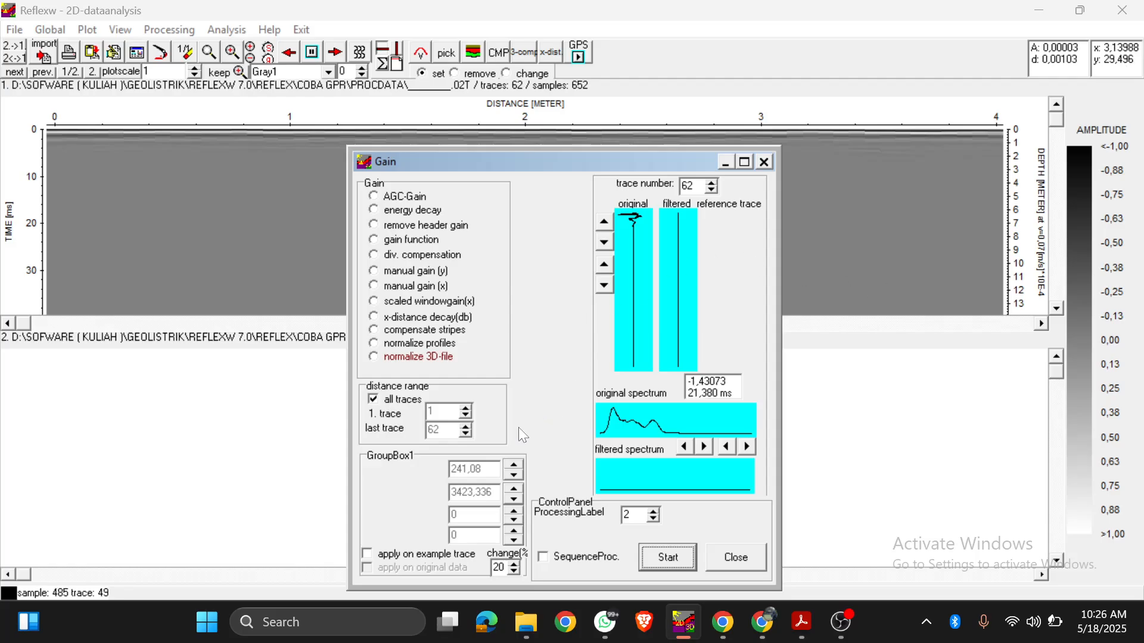
left_click(392, 198)
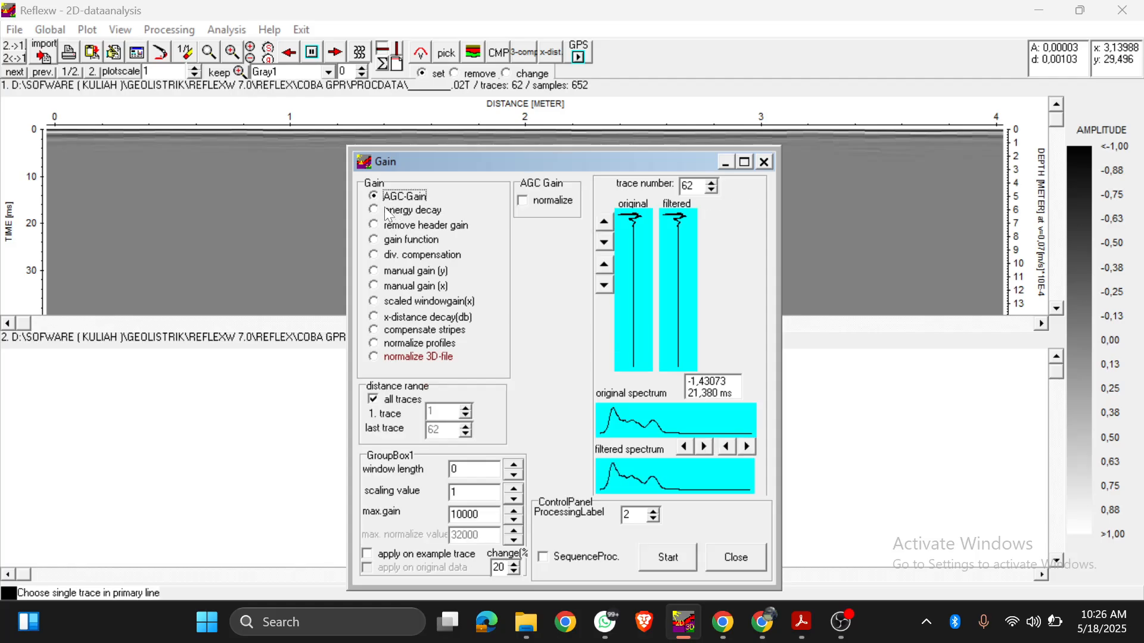
left_click(388, 213)
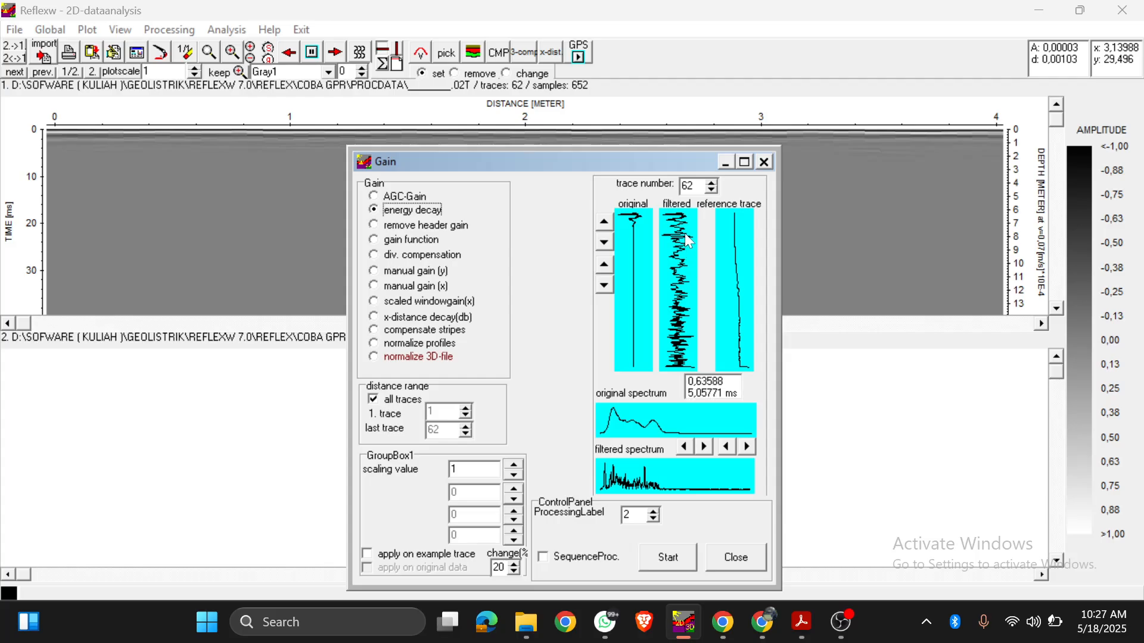
left_click(415, 201)
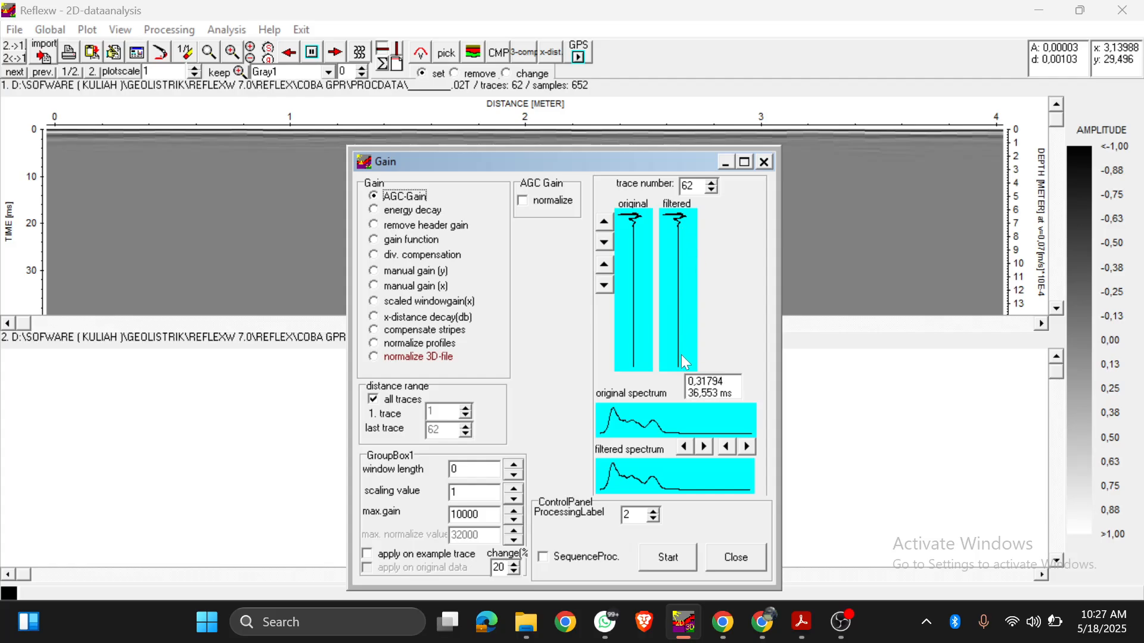
left_click(388, 215)
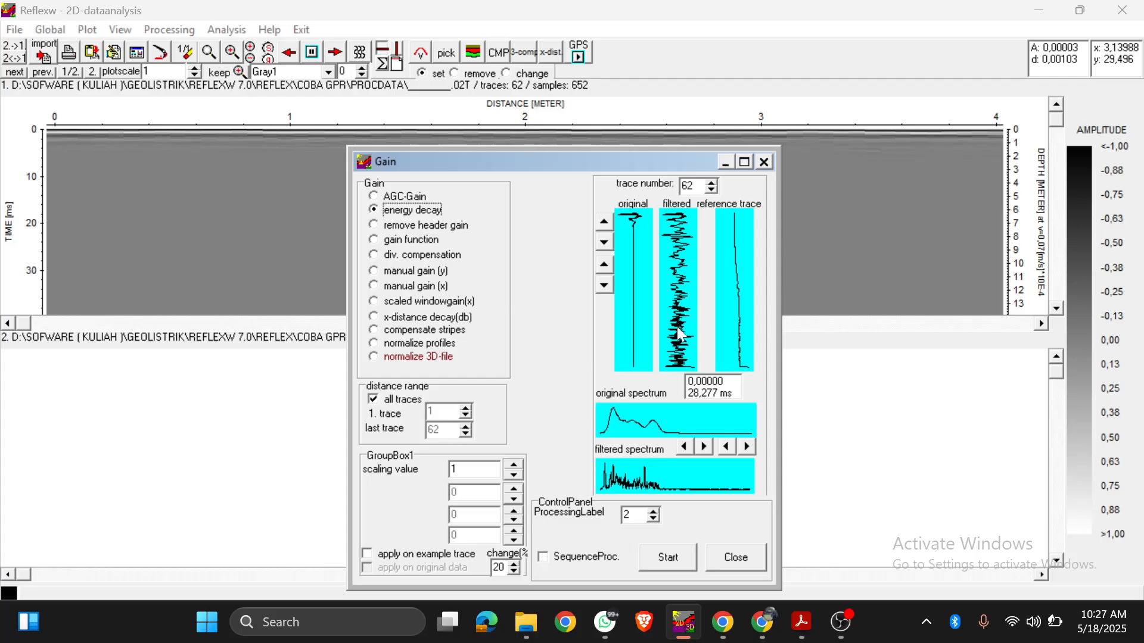
Step: Set the processing label to 3 and add the energy decay gain to the processing sequence after the Butterworth filter
left_click(654, 511)
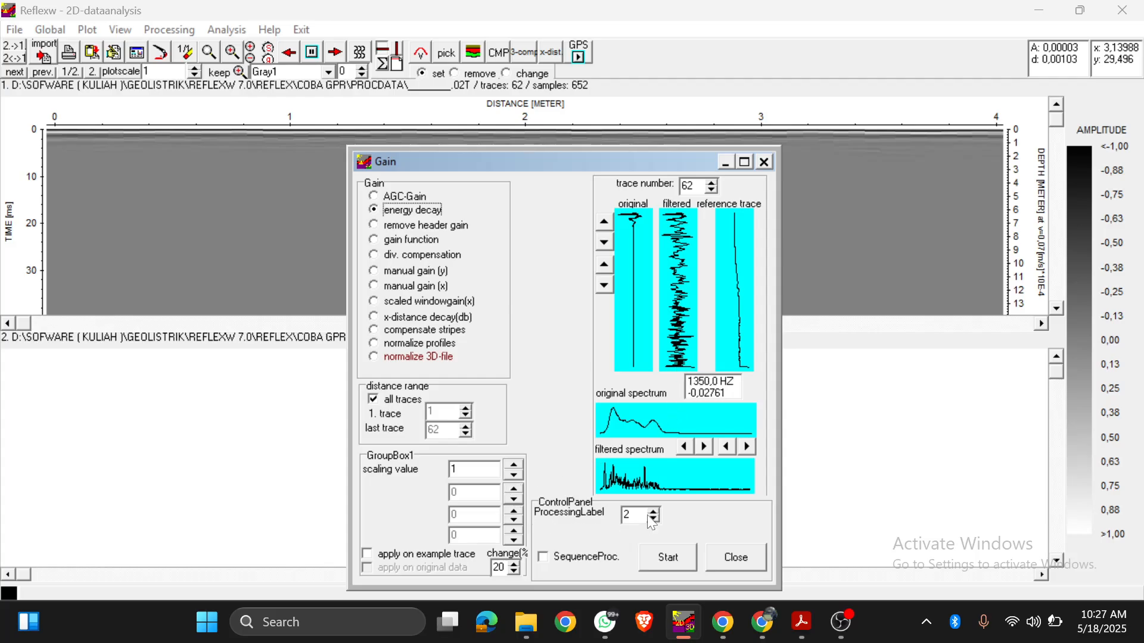
left_click(543, 557)
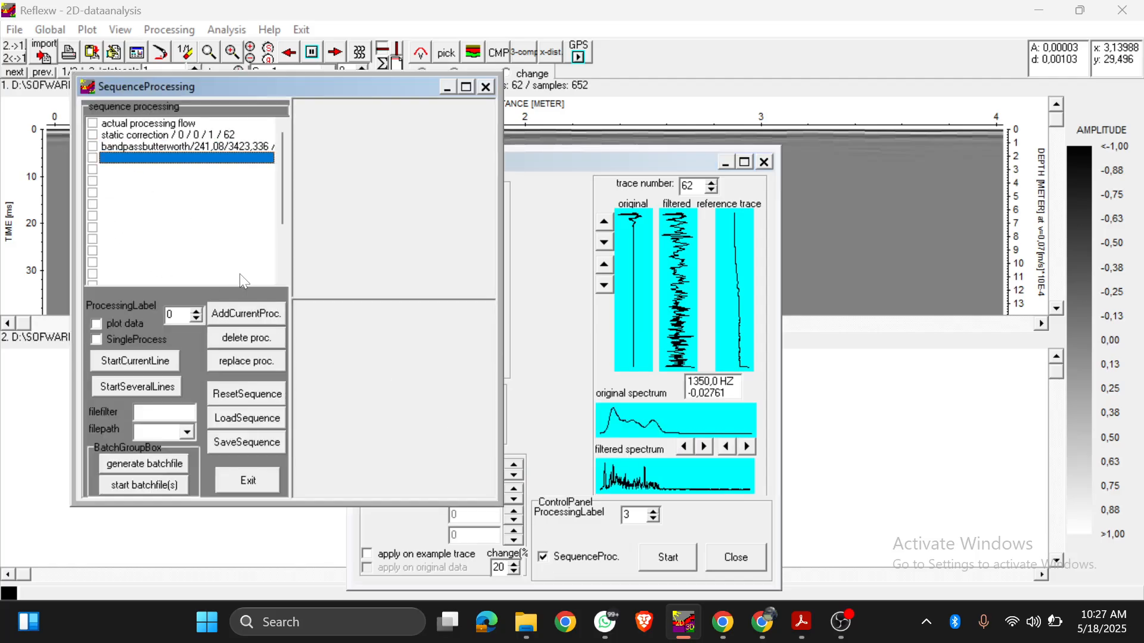
left_click(247, 314)
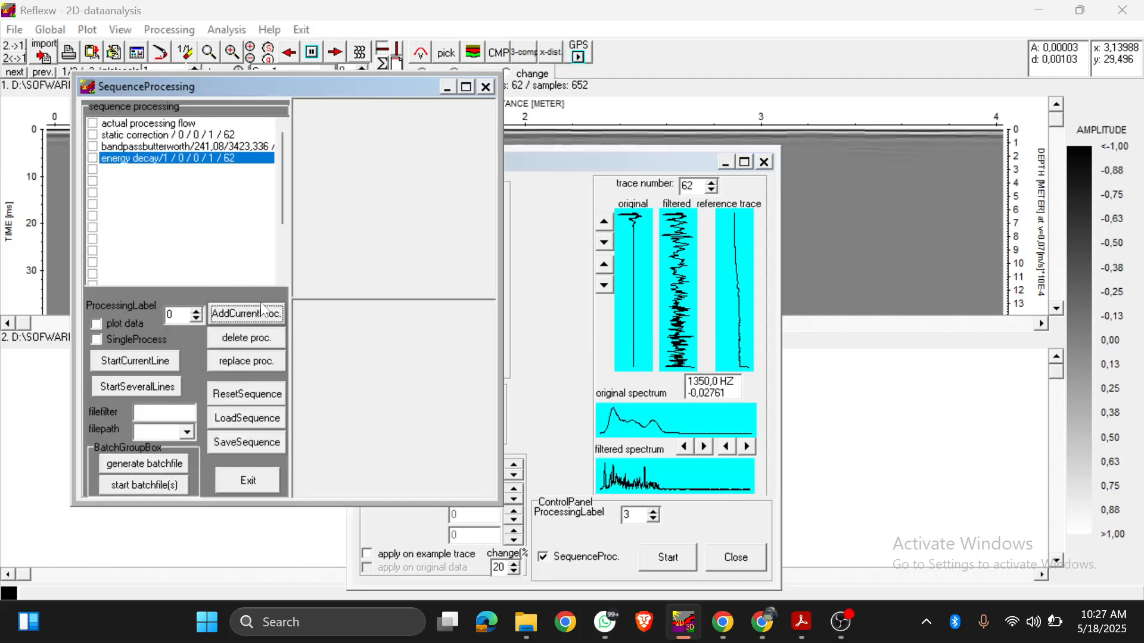
left_click(248, 481)
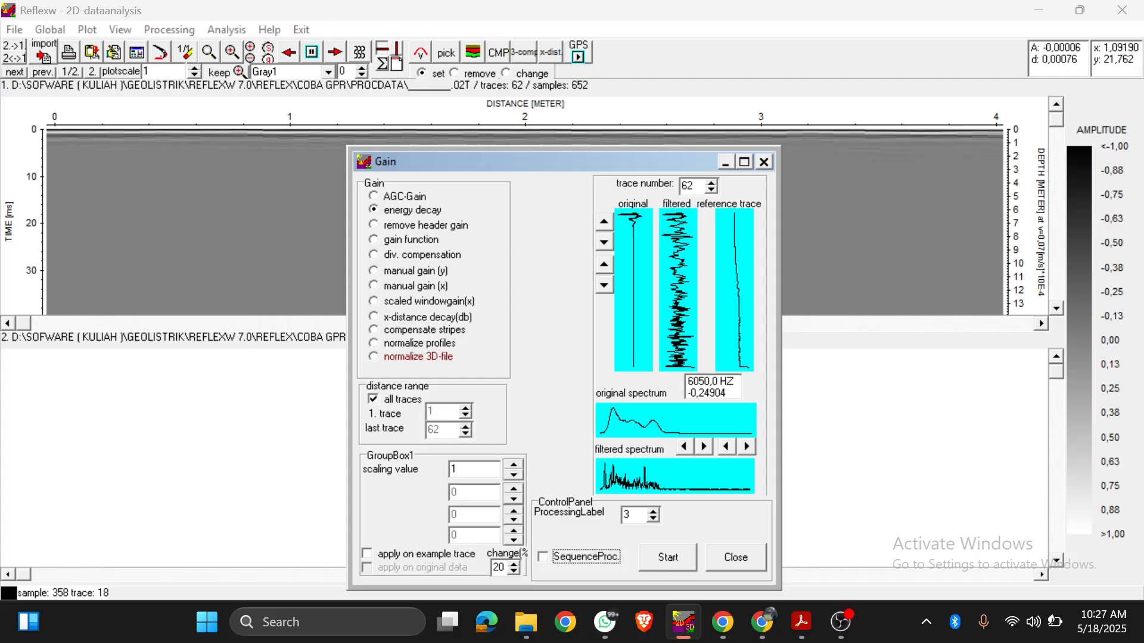
Step: Run the energy decay gain with a scaling value of 1 and make the gained secondary line the primary line
left_click(471, 469)
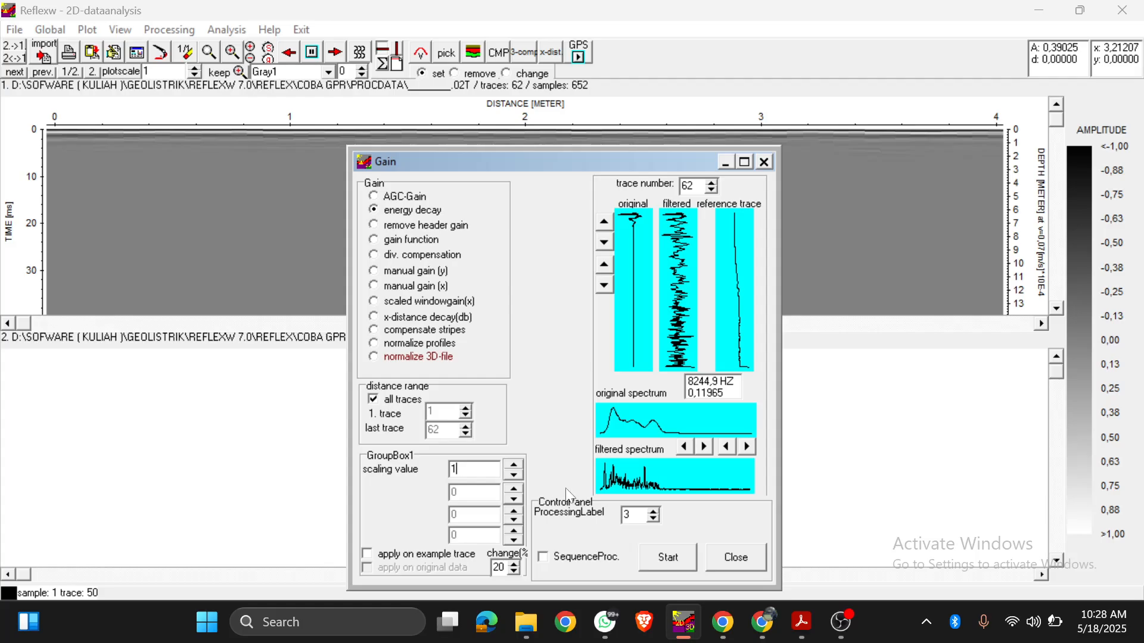
left_click(660, 559)
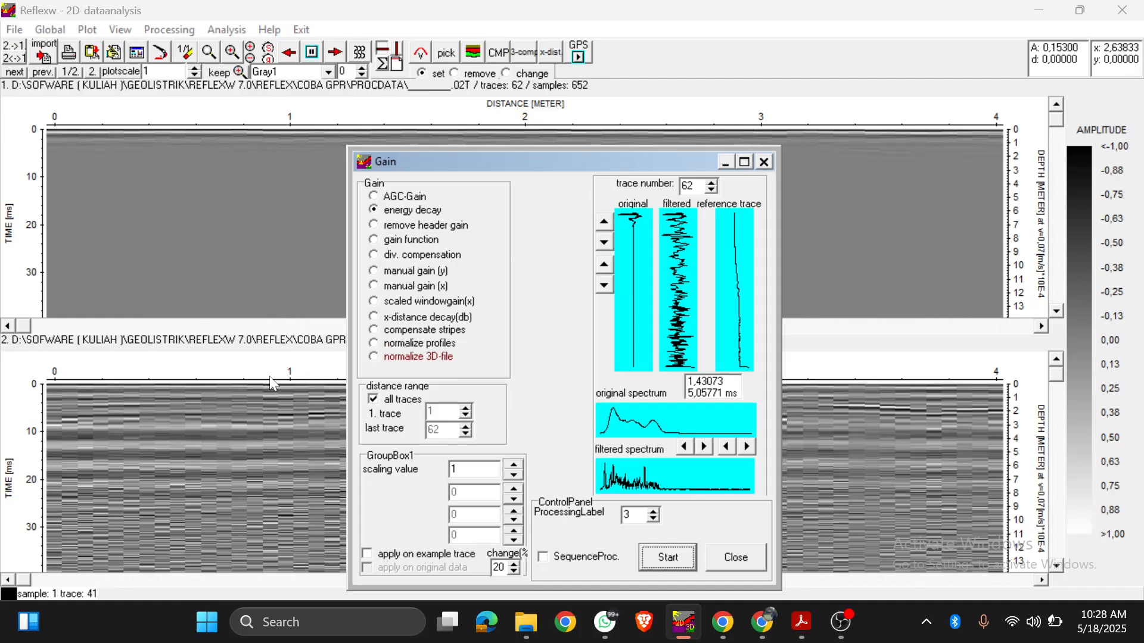
left_click(725, 558)
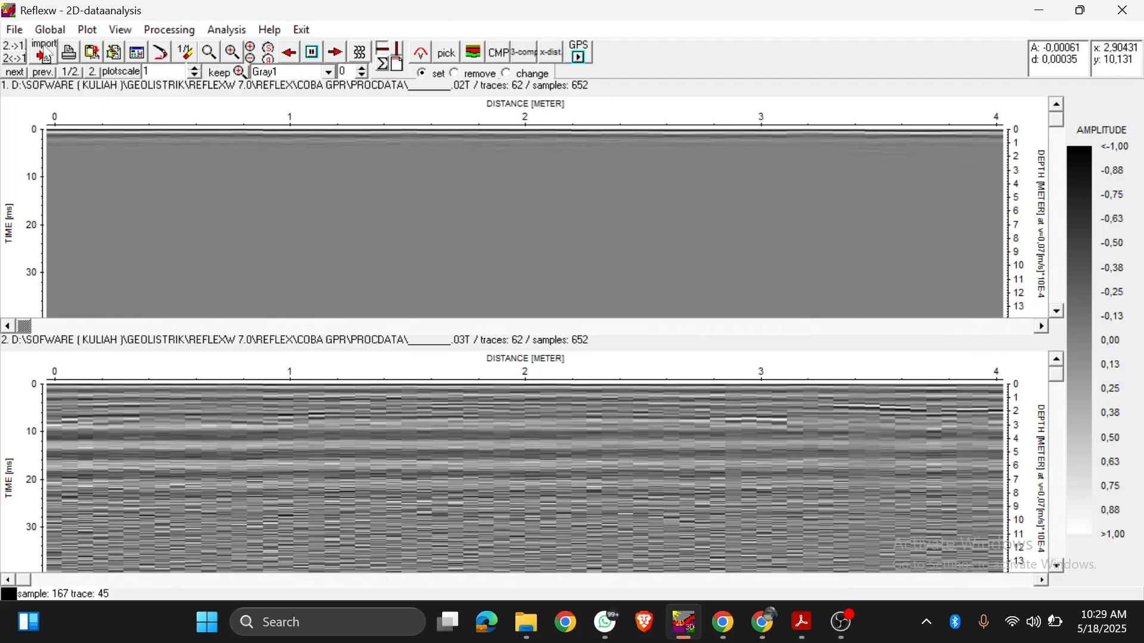
left_click(11, 46)
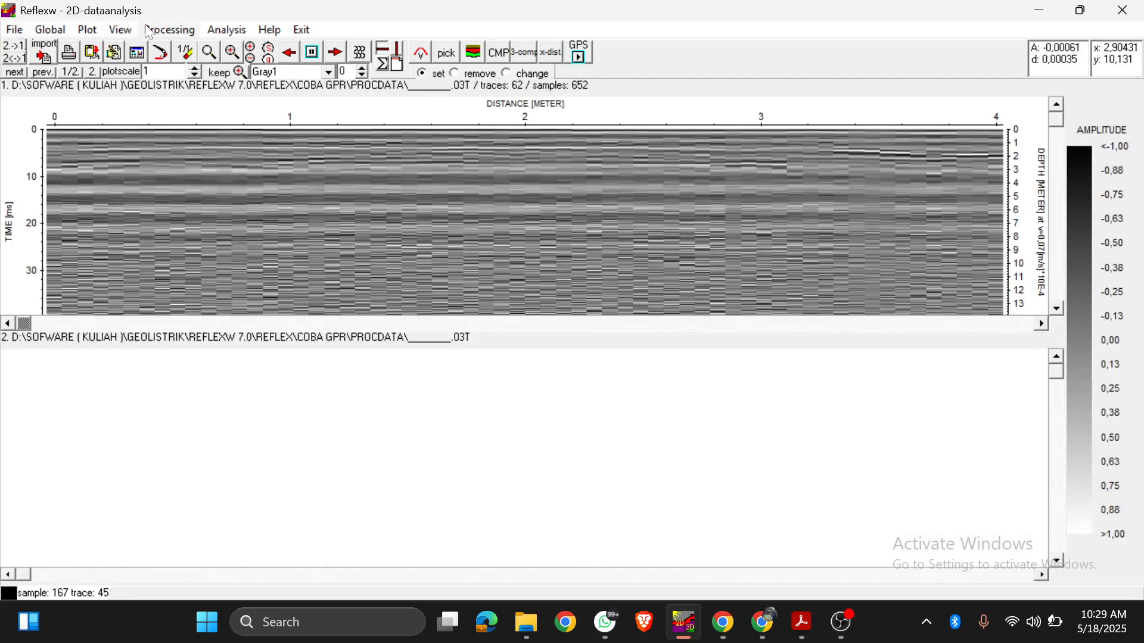
Step: Set up a background removal 2D filter for the gained profile
left_click(162, 32)
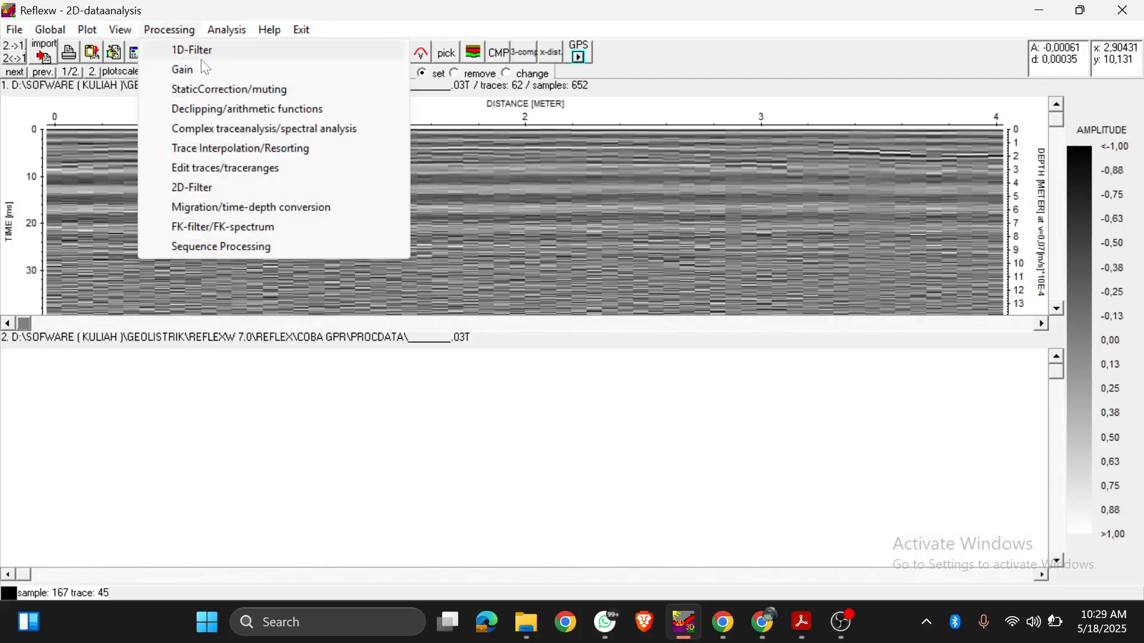
left_click(219, 194)
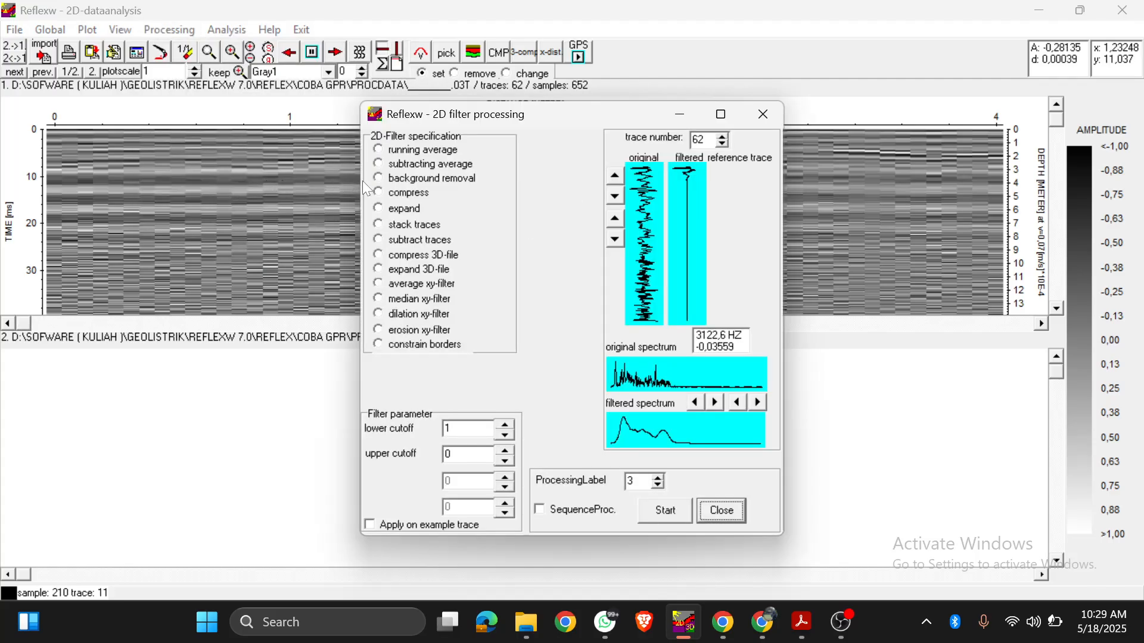
left_click(398, 181)
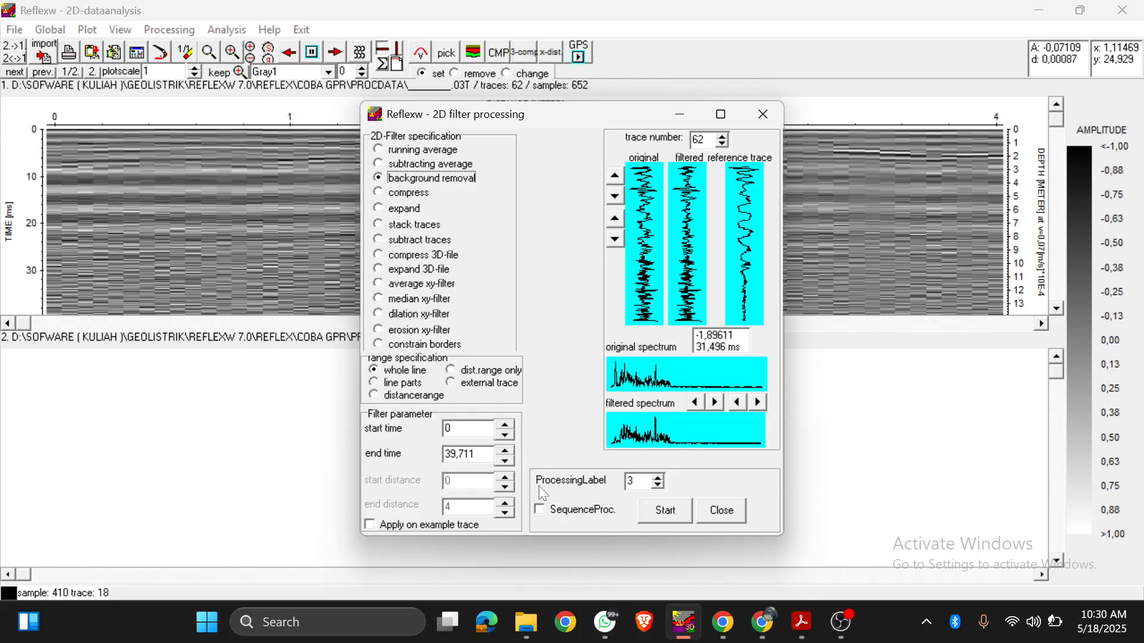
Step: Set the processing label to 4 and add the background removal to the processing sequence after the energy decay
left_click(658, 478)
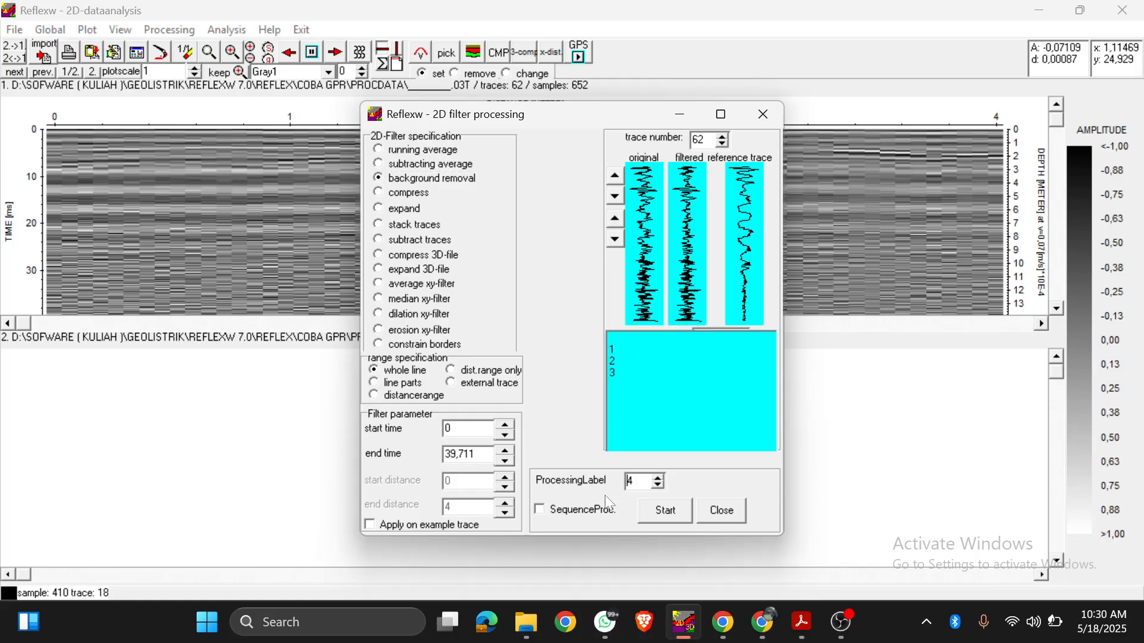
left_click(569, 511)
left_click(170, 170)
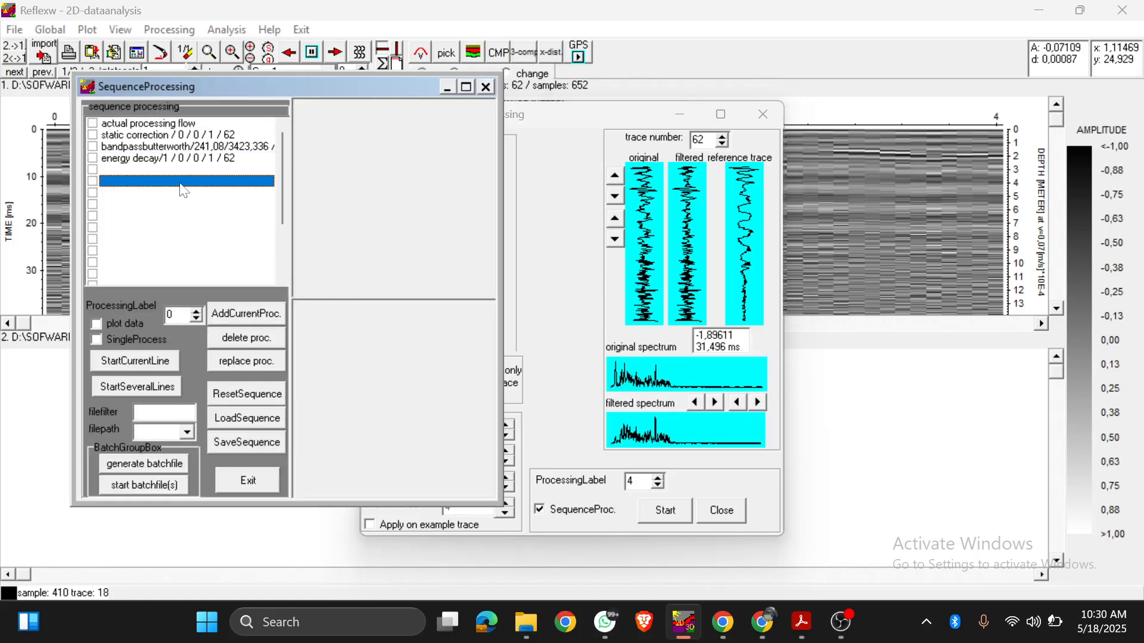
left_click(234, 314)
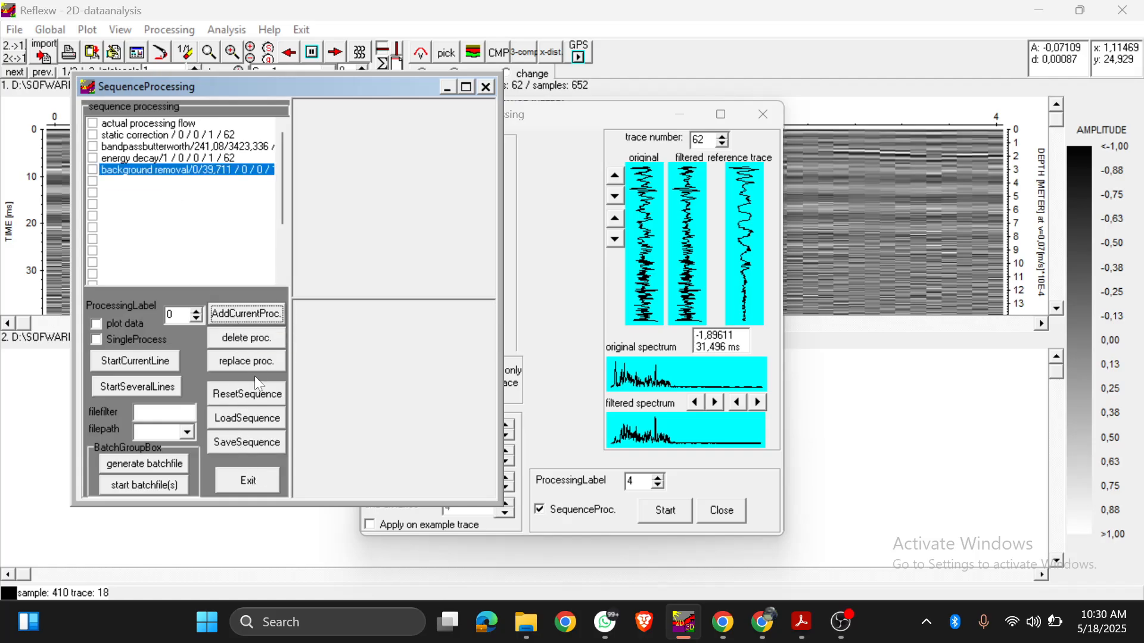
left_click(247, 480)
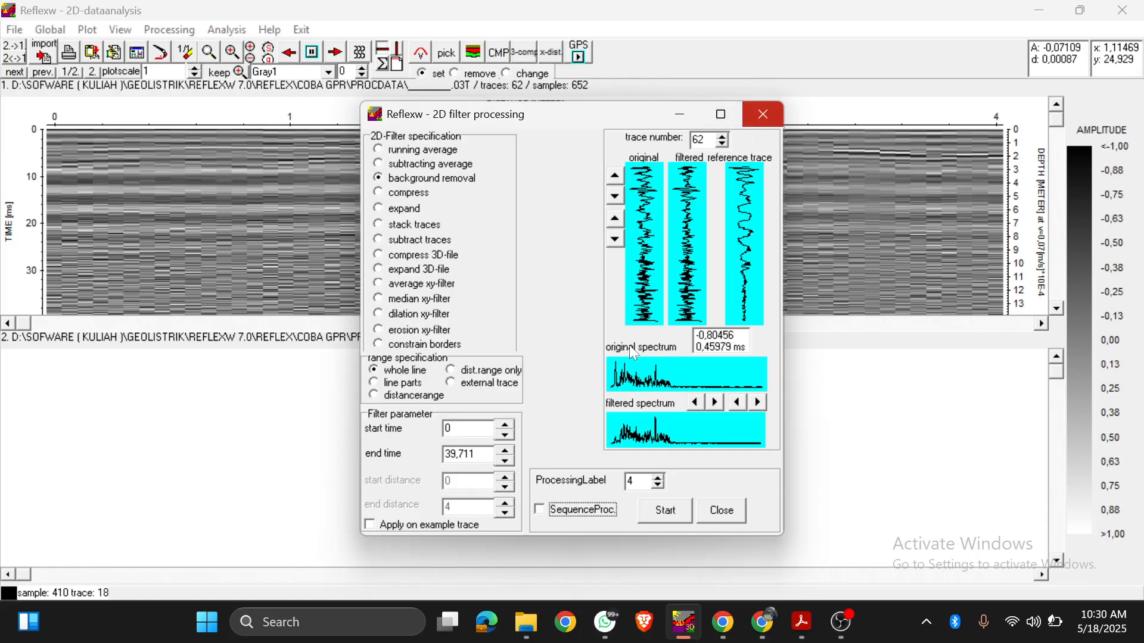
Step: Run the background removal over the whole line and make the resulting secondary line the primary line
left_click(665, 513)
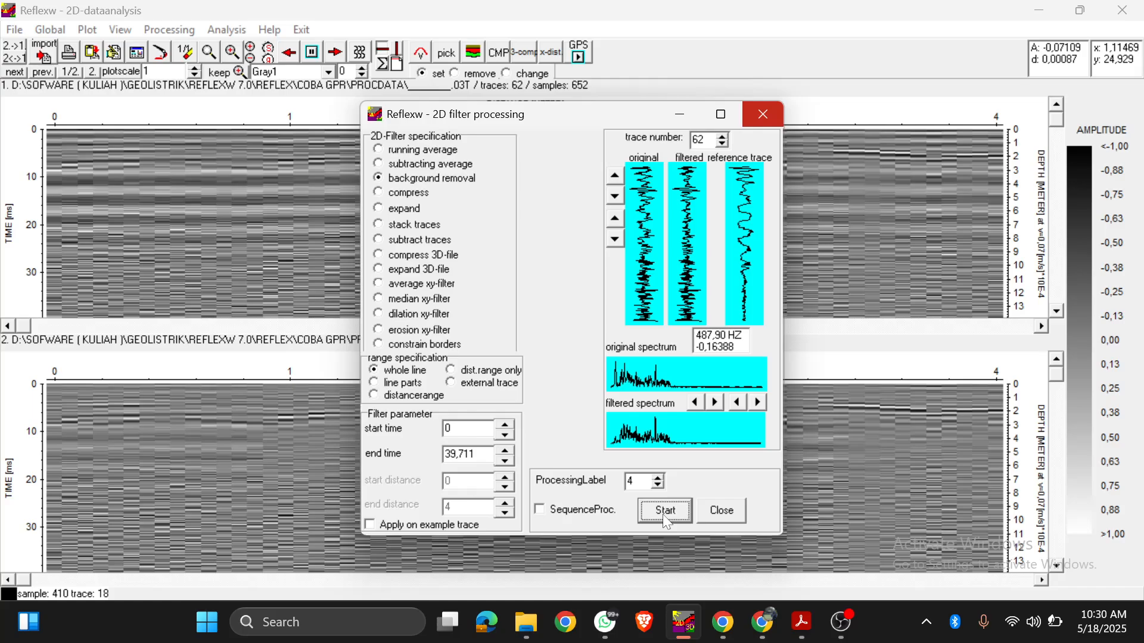
left_click(764, 113)
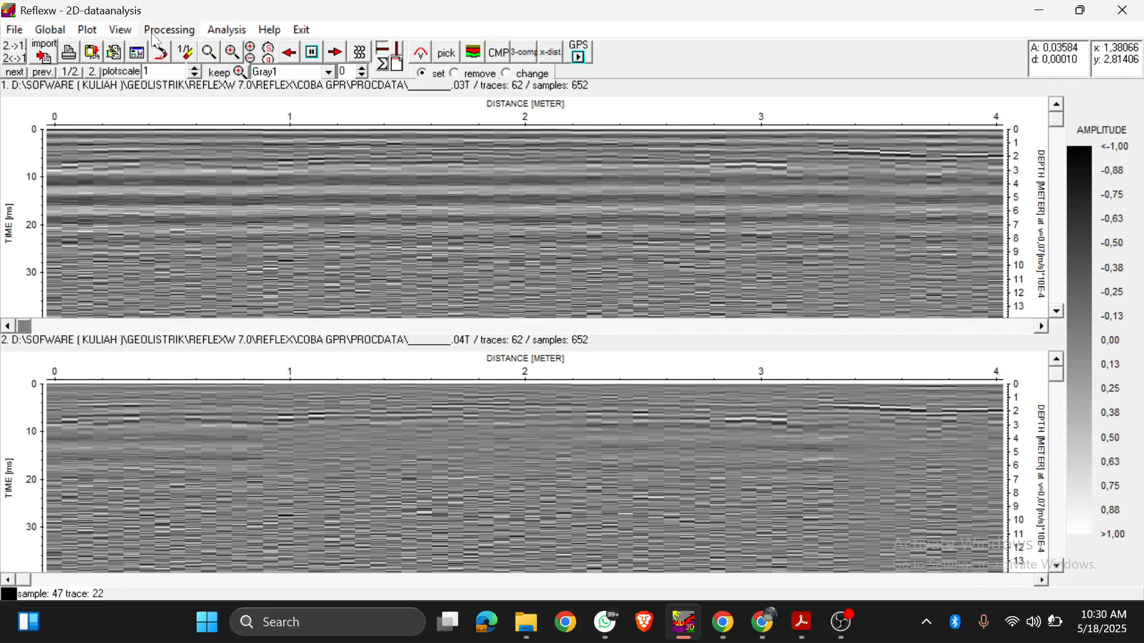
left_click(24, 53)
left_click(170, 30)
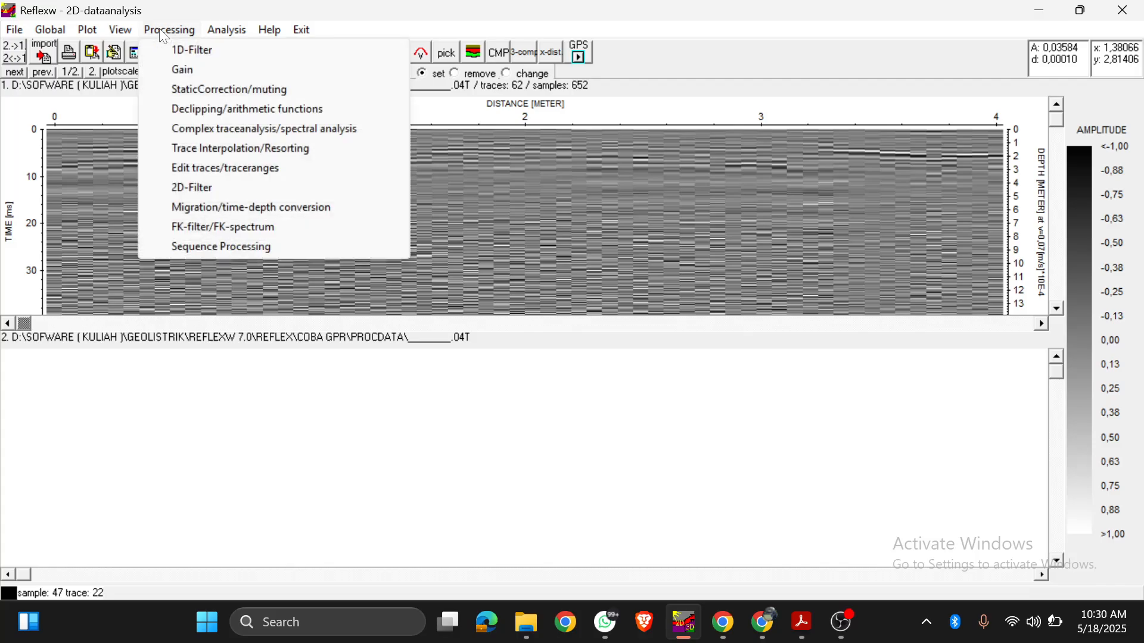
left_click(221, 191)
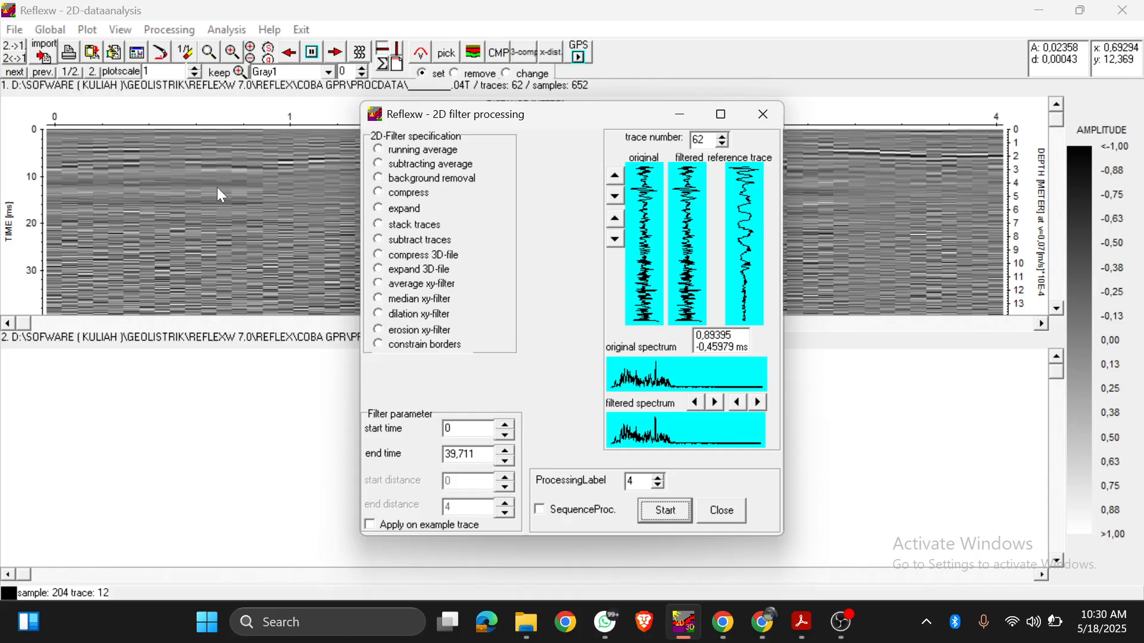
left_click(758, 123)
Step: Set up a subtract-mean (dewow) 1D filter over all traces of the background-removed profile
left_click(167, 29)
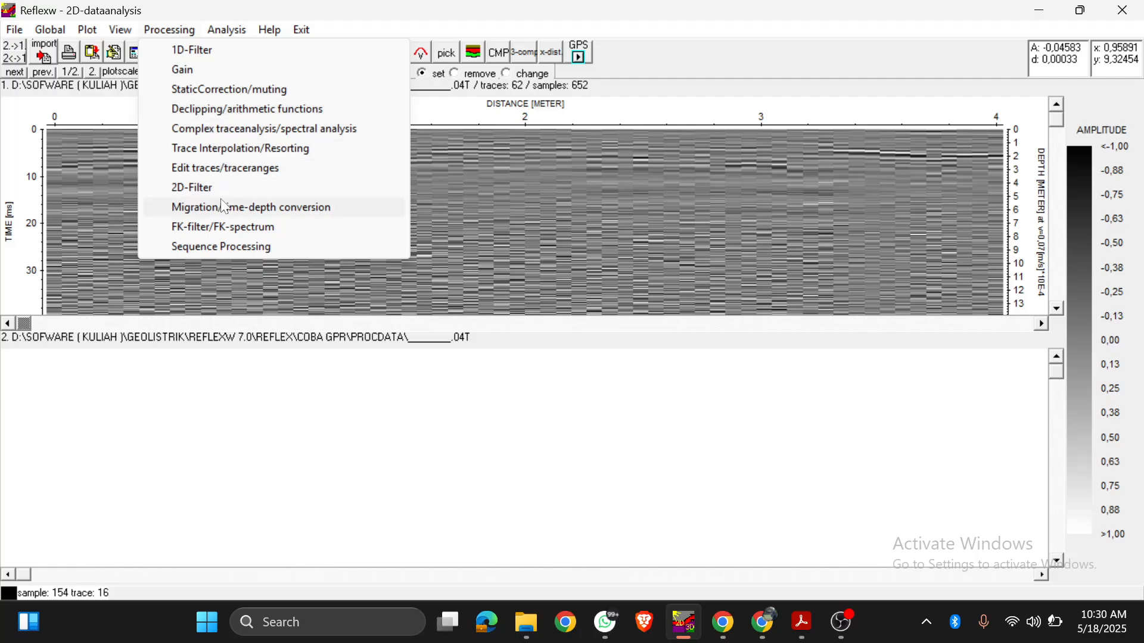
left_click(211, 50)
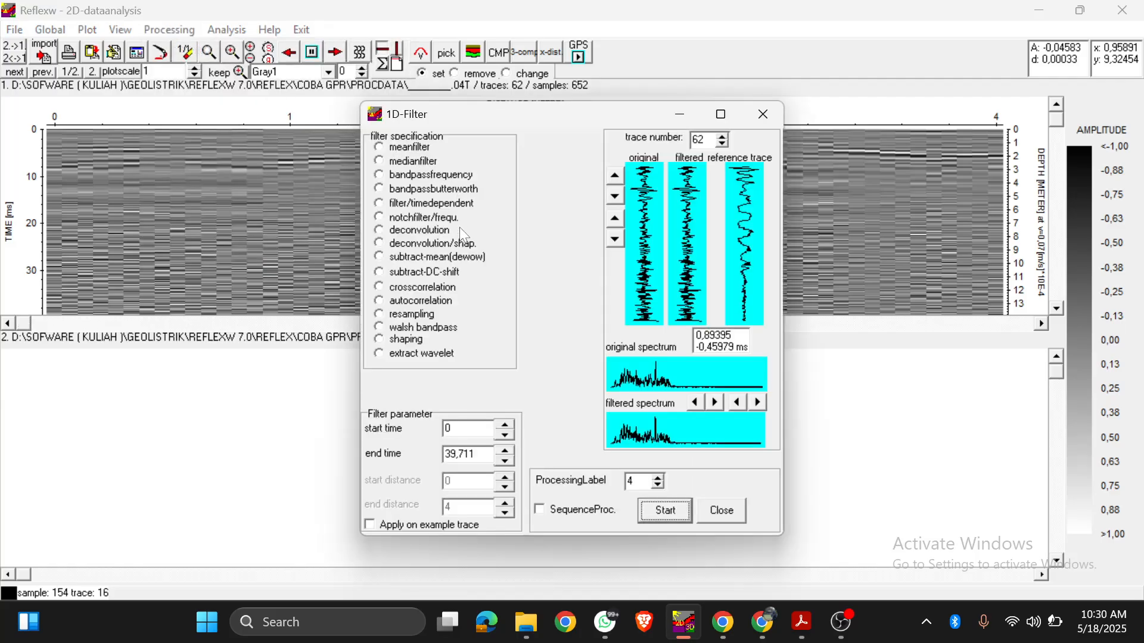
left_click(437, 259)
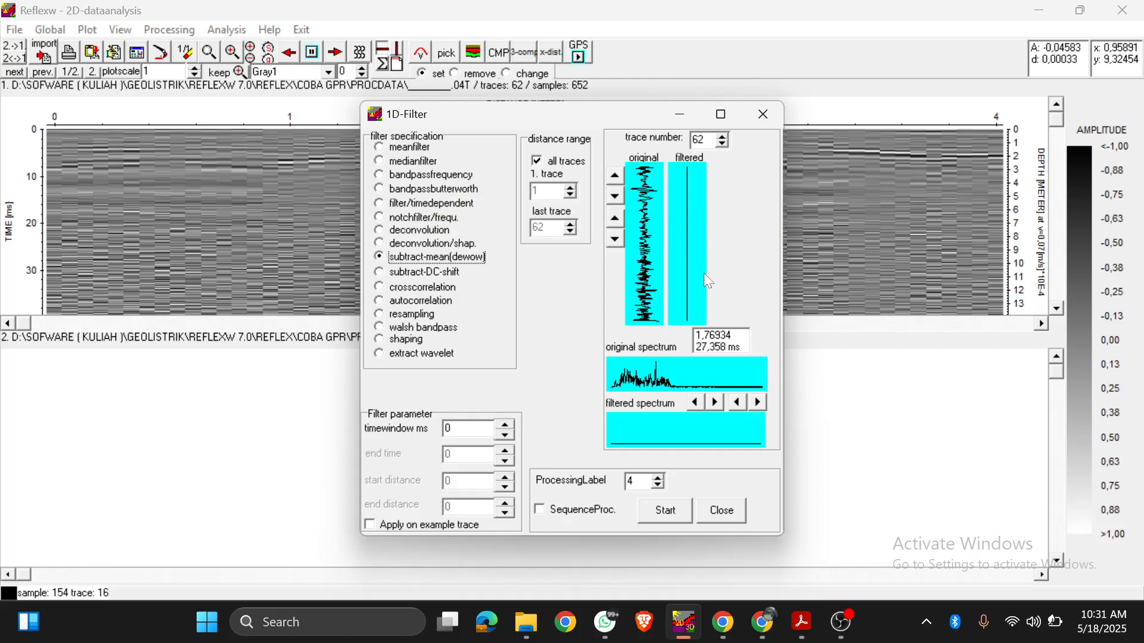
left_click(462, 428)
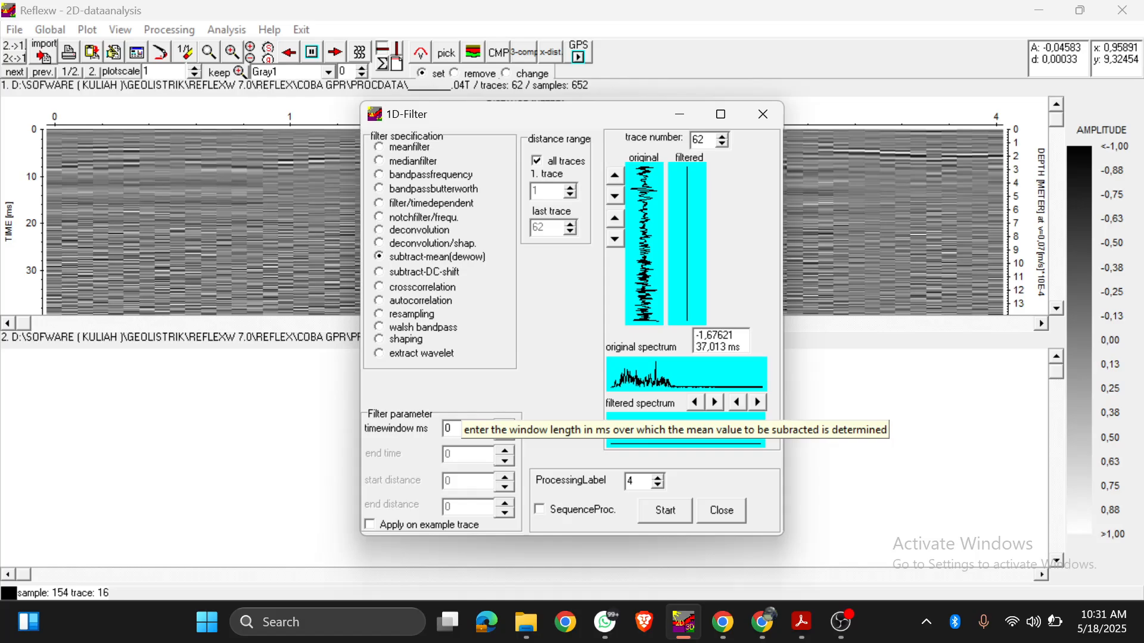
Step: Set the processing label to 5 and add the subtract-mean (dewow) filter to the processing sequence after the background removal
left_click(659, 480)
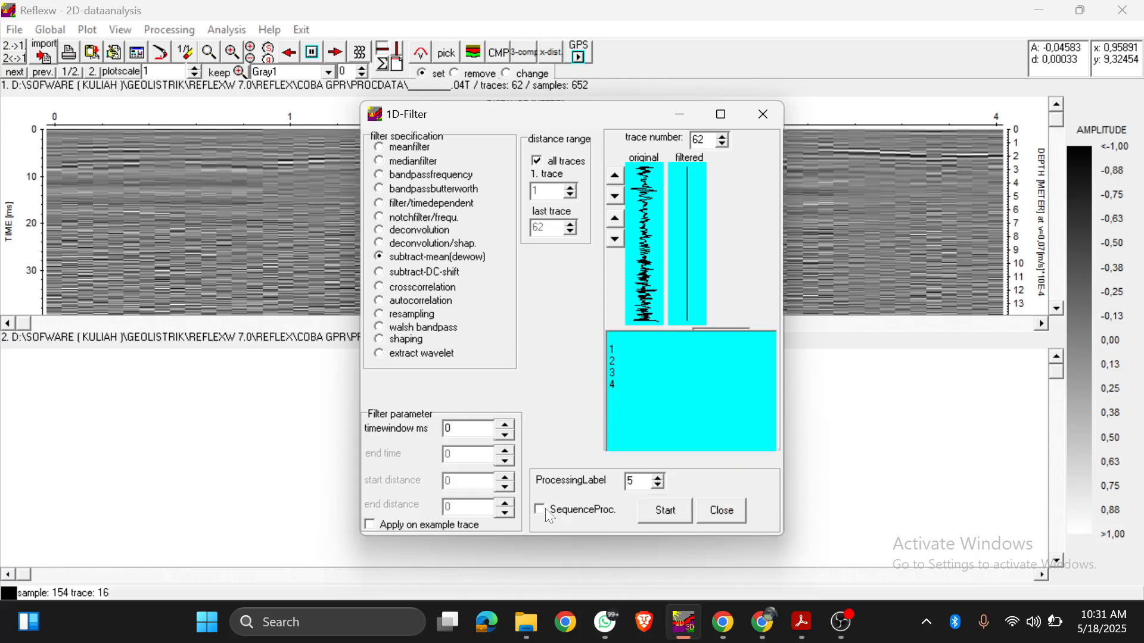
left_click(562, 511)
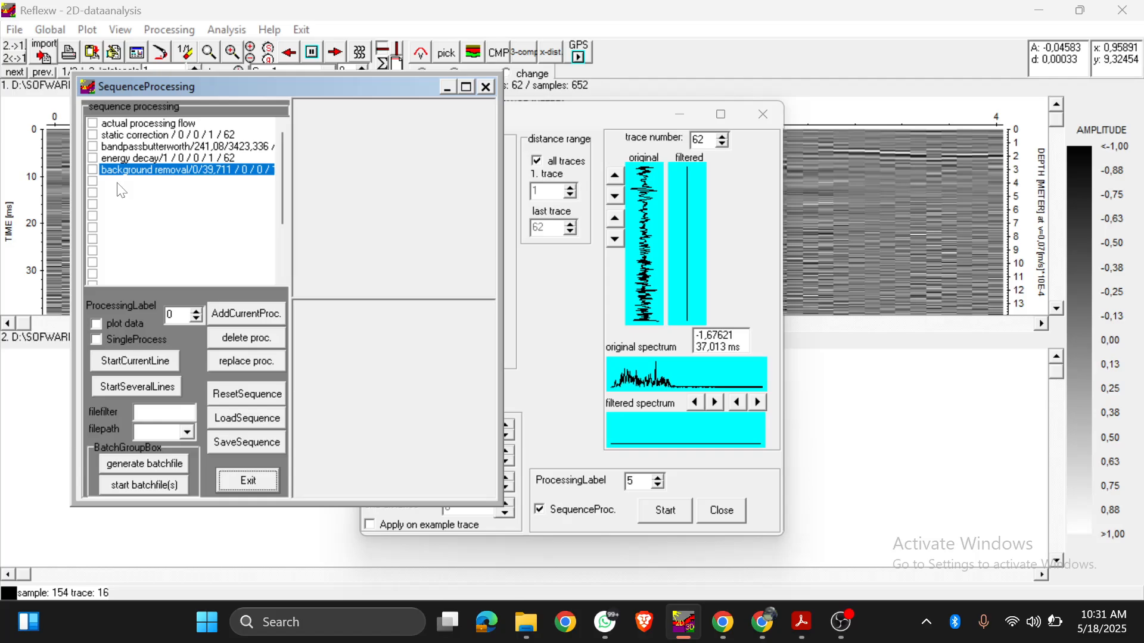
left_click(246, 314)
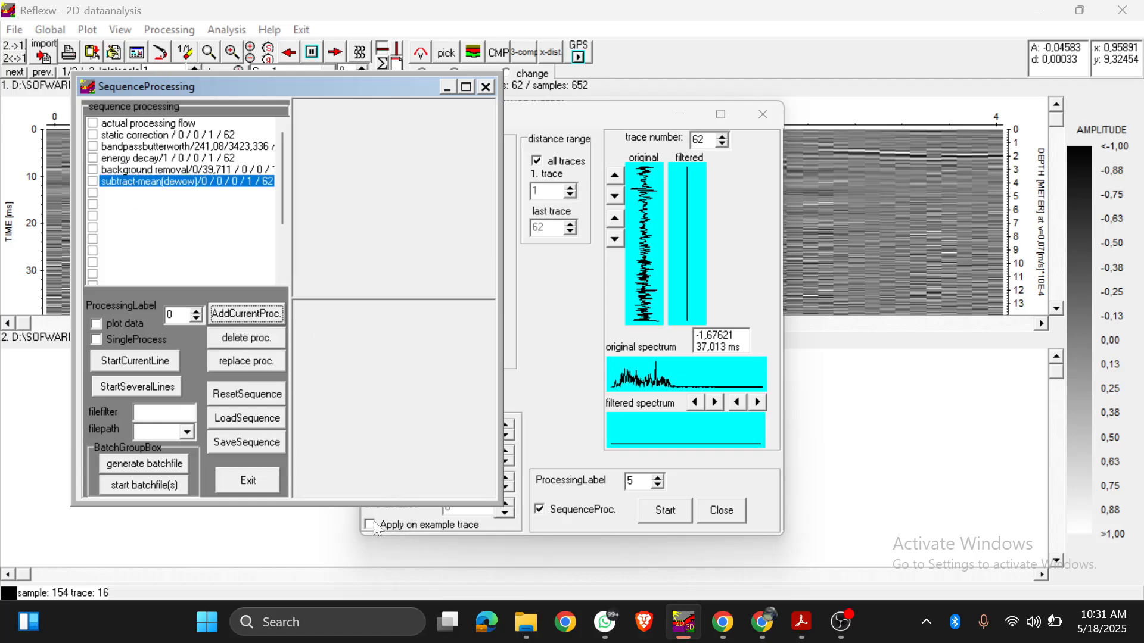
left_click(487, 87)
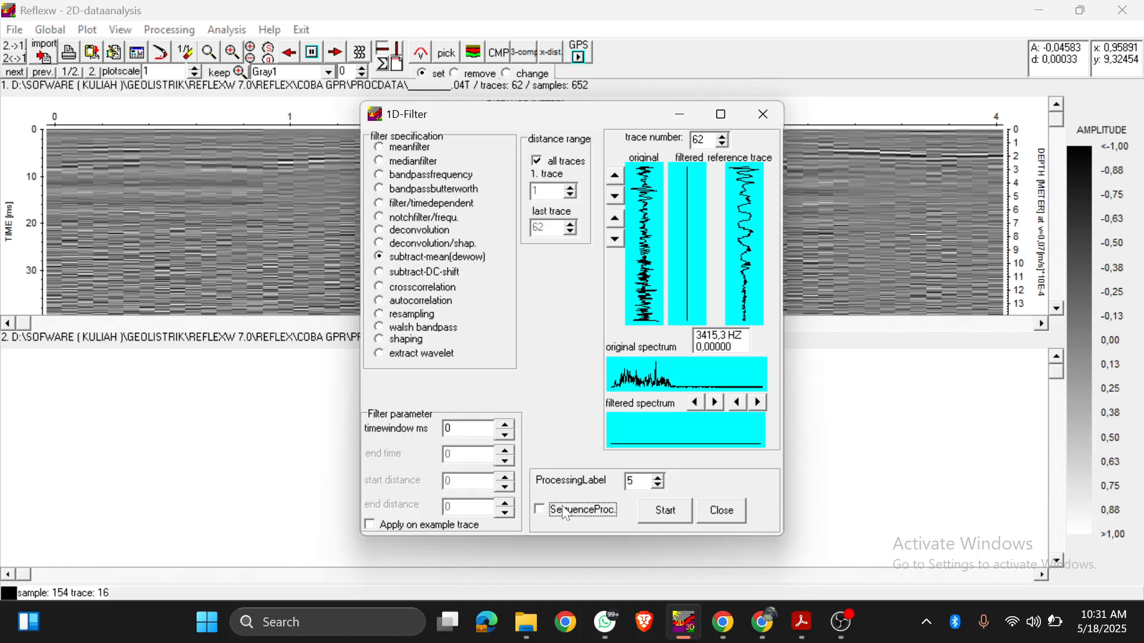
Step: Run the dewow filter with a 30 ms time window, compare both profiles, and make the resulting secondary line the primary line
left_click(448, 429)
type("30")
left_click(644, 514)
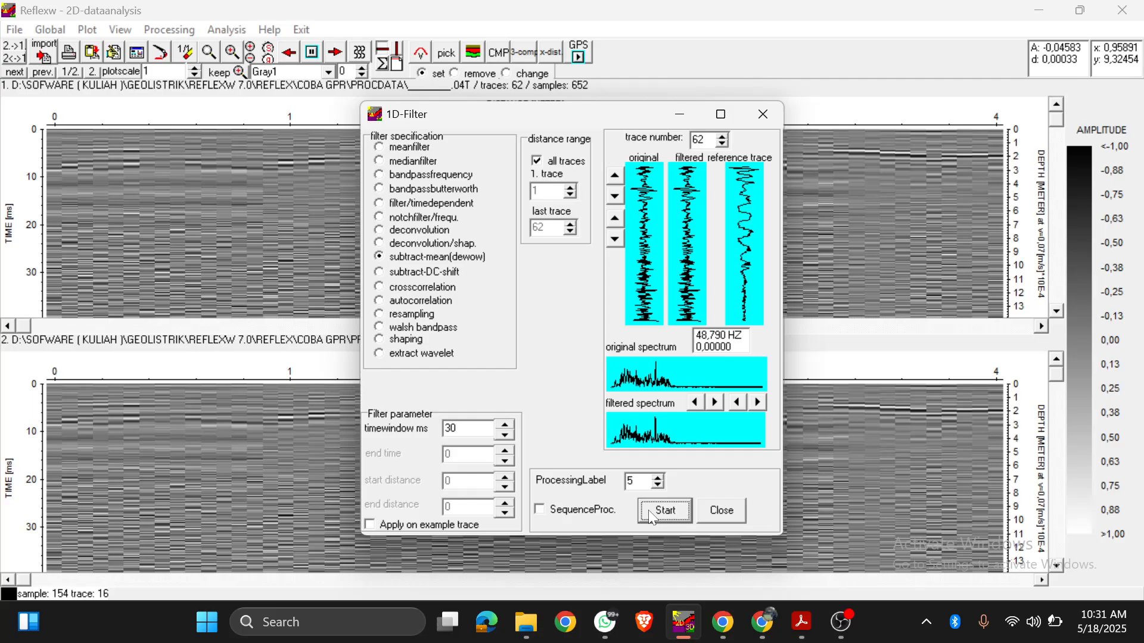
left_click_drag(576, 121, 614, 509)
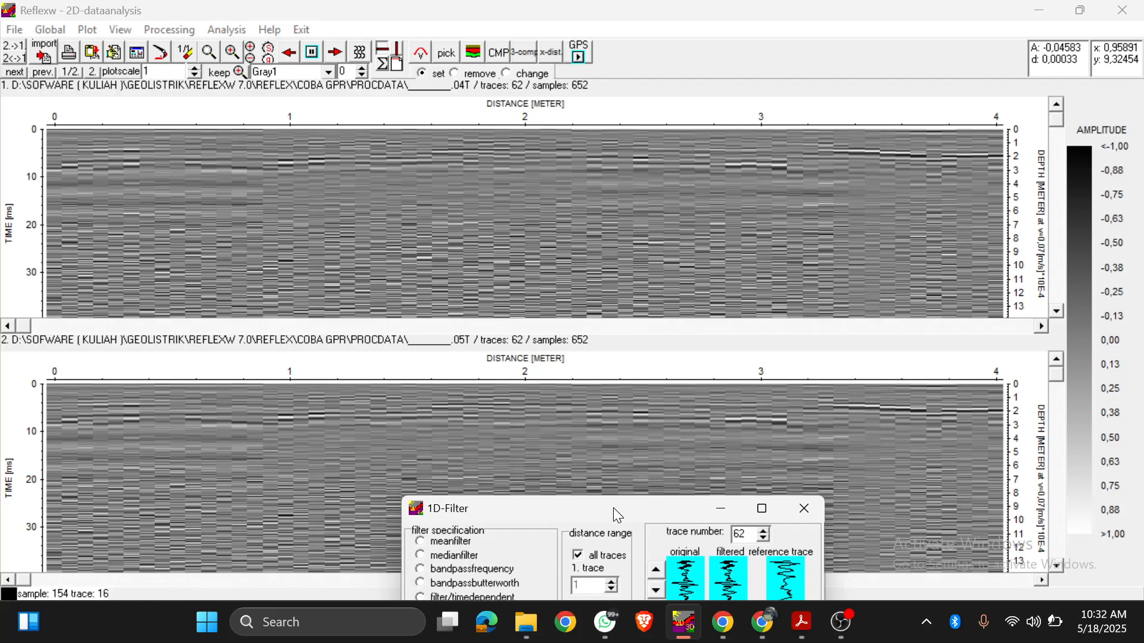
left_click_drag(614, 510, 510, 121)
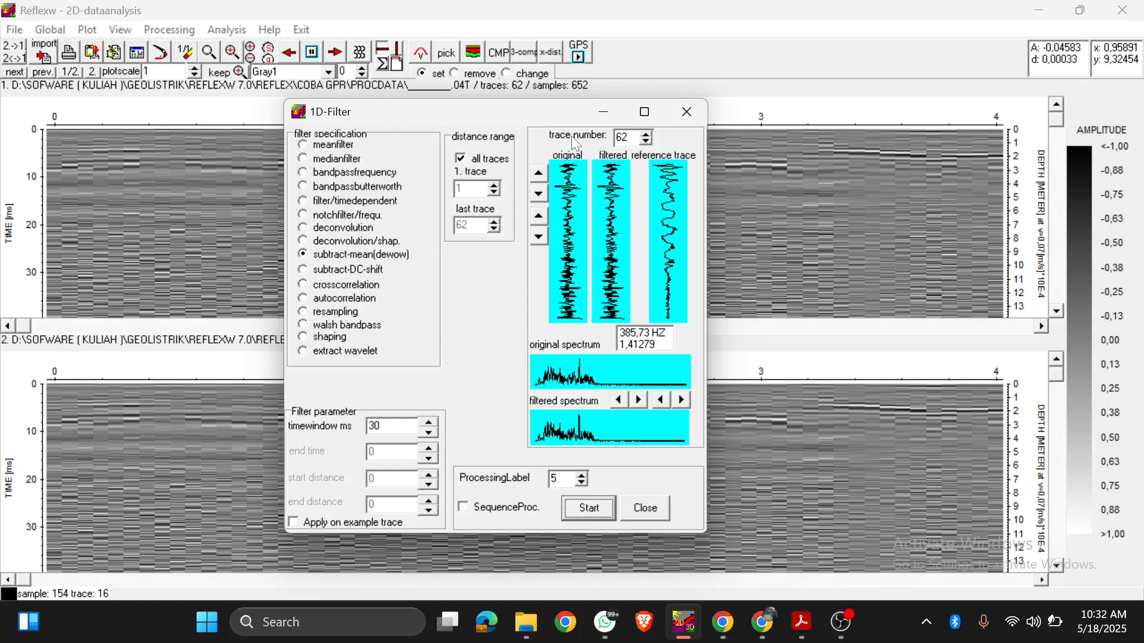
left_click(646, 509)
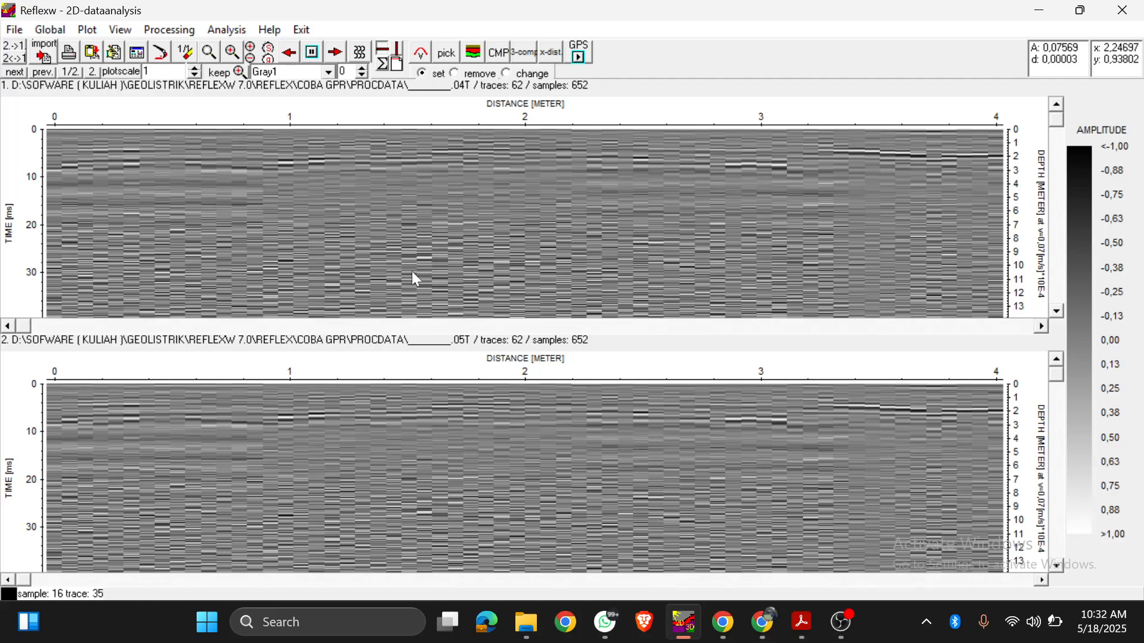
left_click(14, 46)
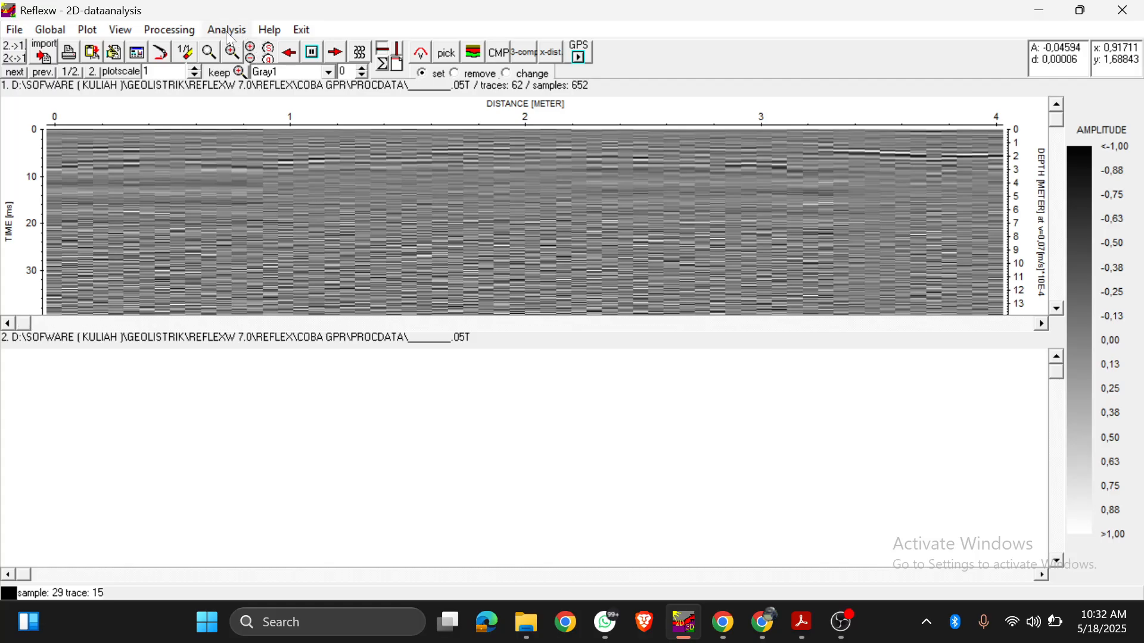
Step: Set up an fk migration (Stolt) for the whole dewowed profile
left_click(178, 31)
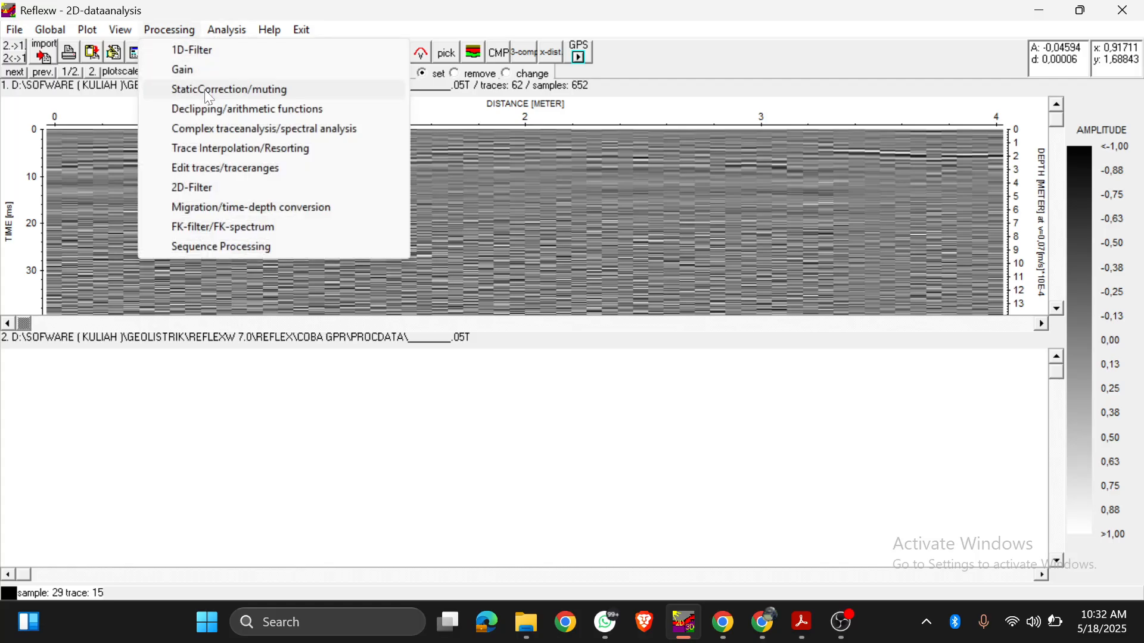
left_click(214, 210)
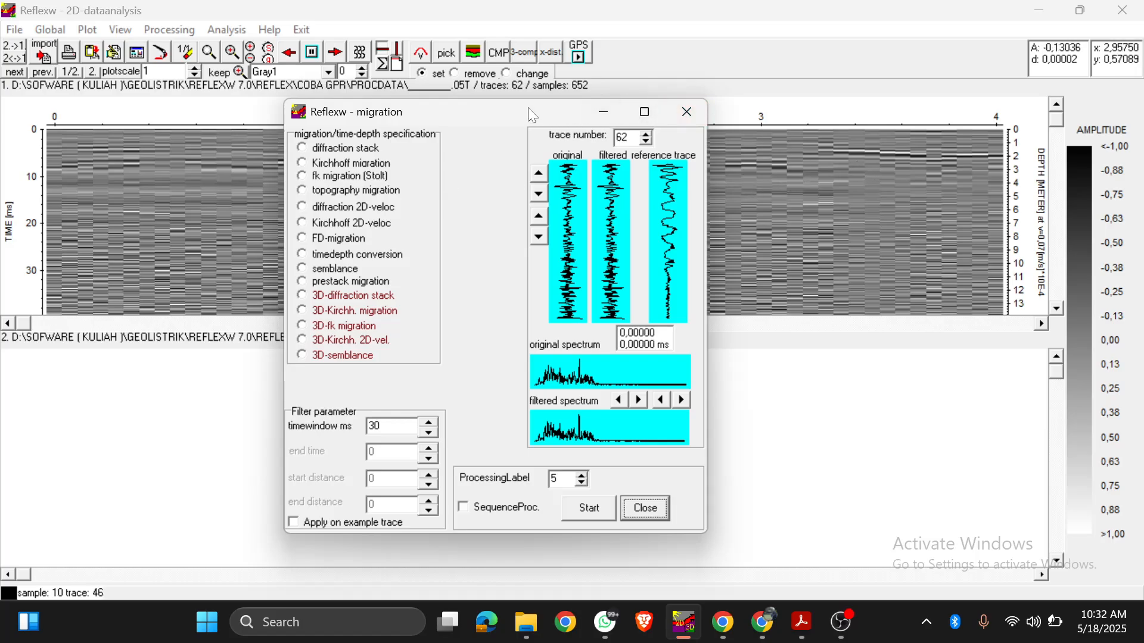
left_click_drag(528, 108, 581, 125)
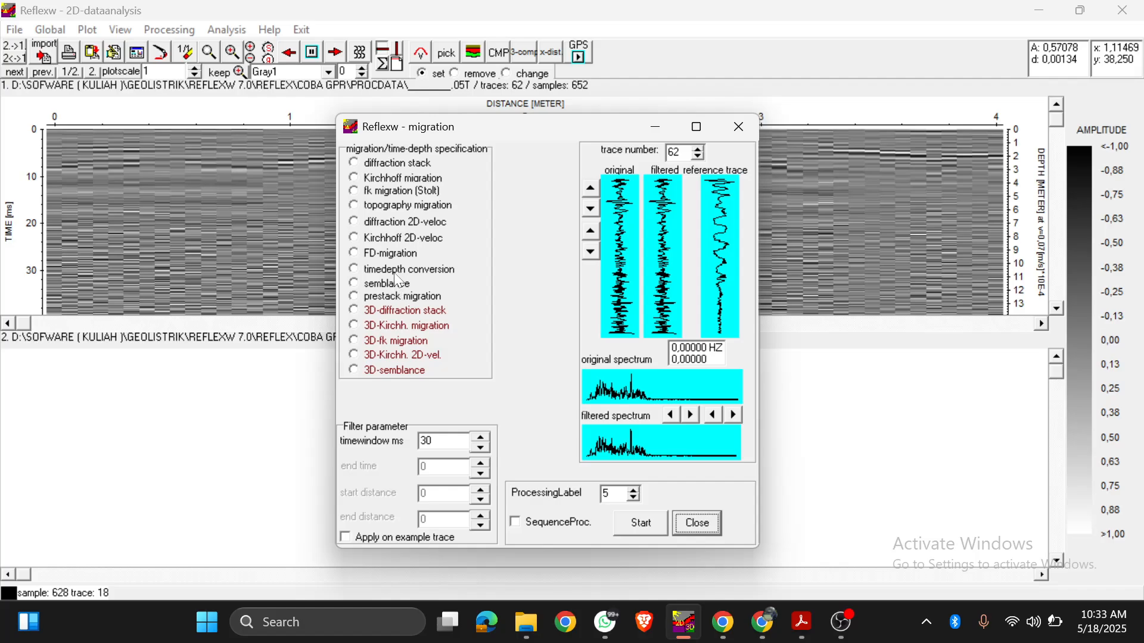
left_click(388, 194)
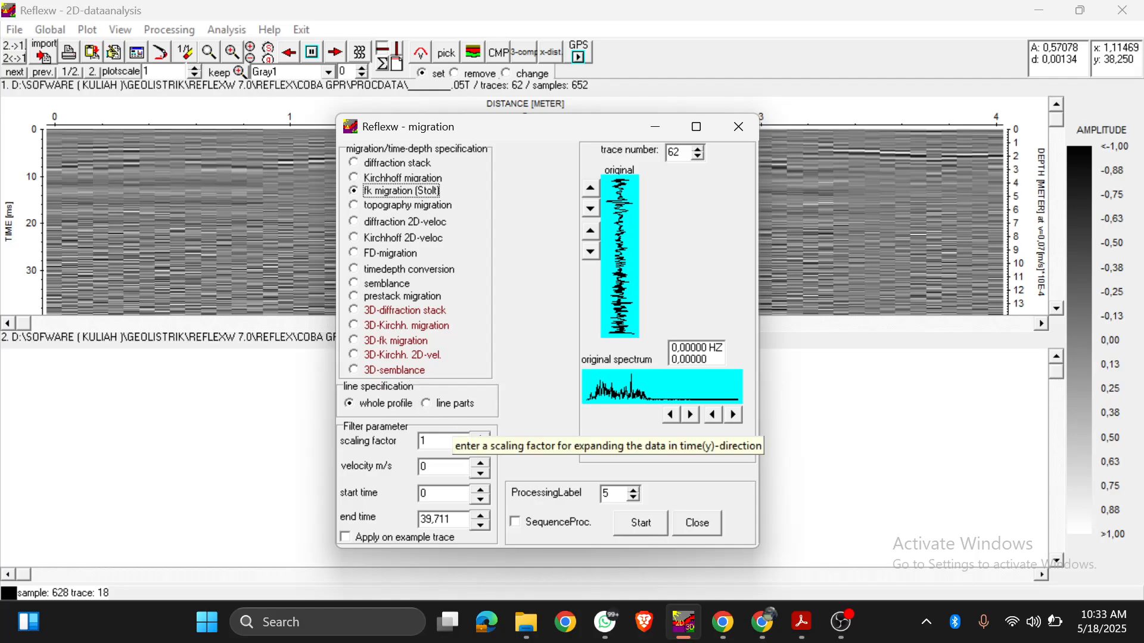
Step: Set the processing label to 6 and add the fk migration (Stolt) to the processing sequence after the dewow filter
left_click(637, 490)
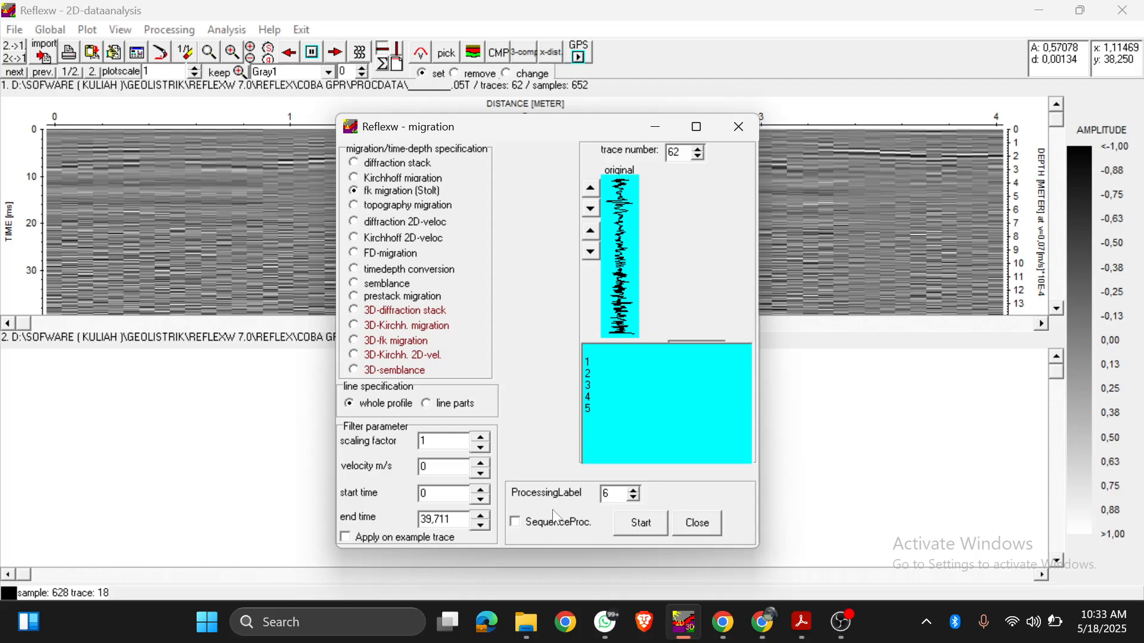
left_click(517, 523)
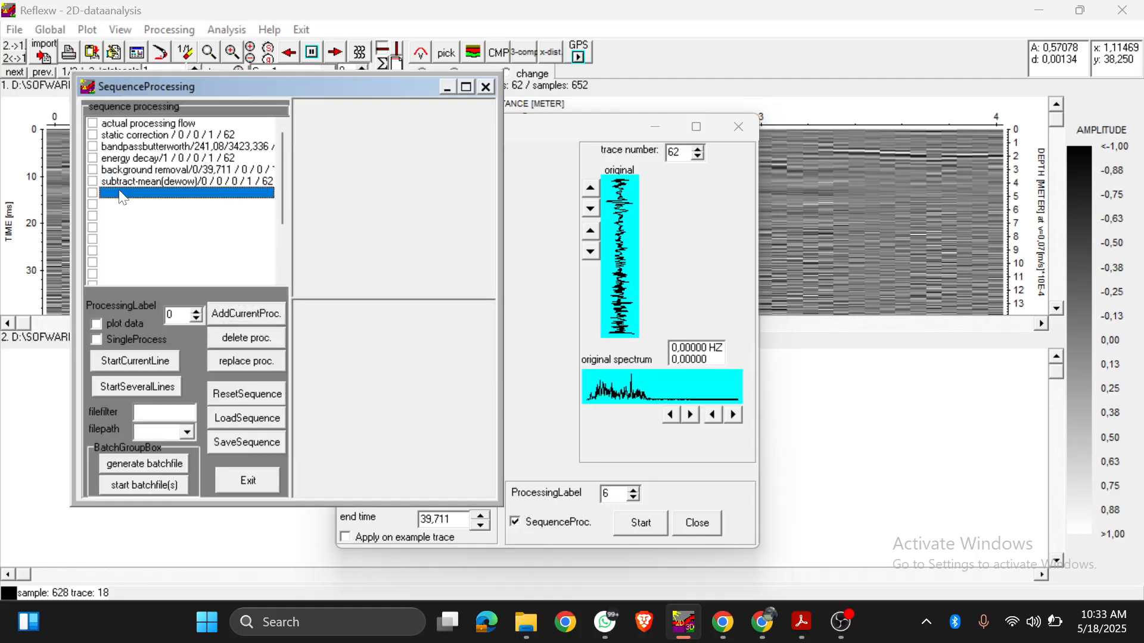
left_click(221, 312)
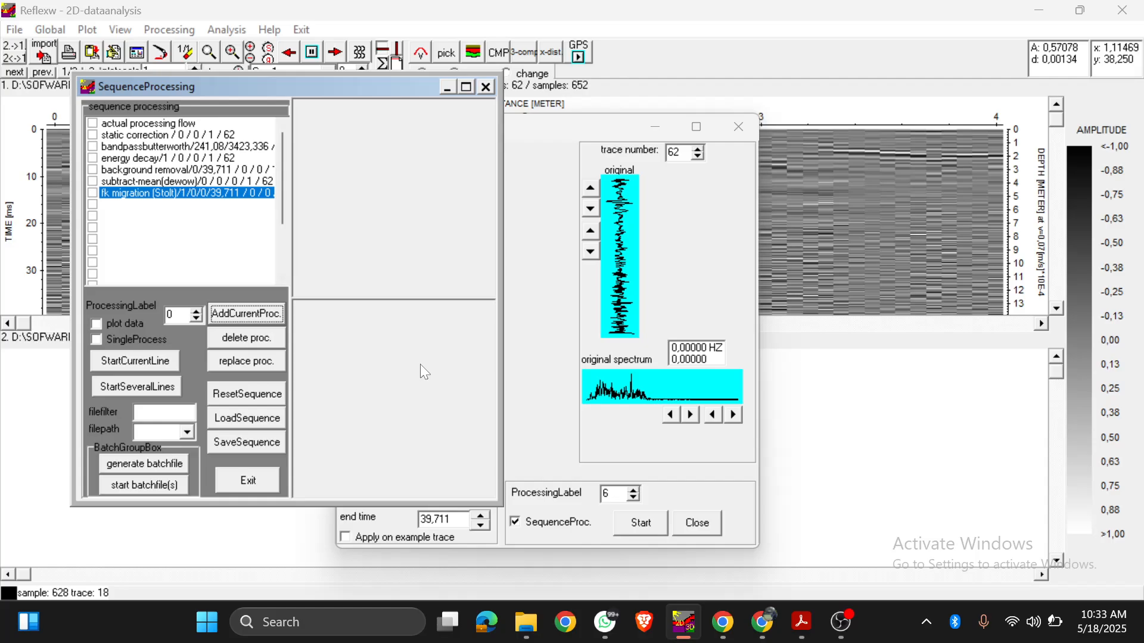
left_click(248, 480)
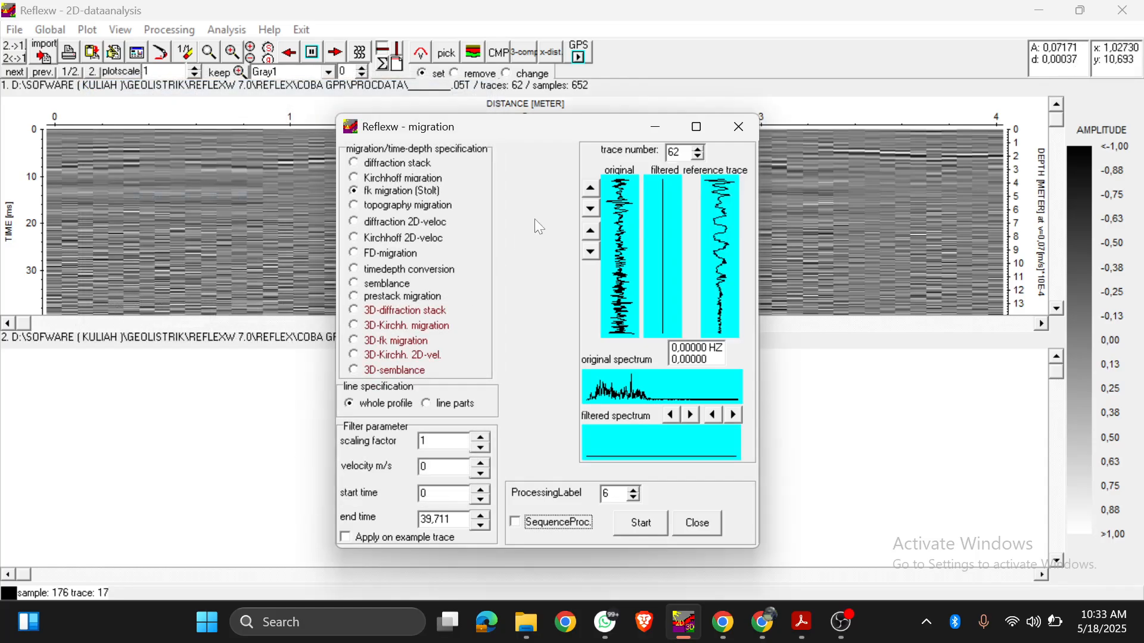
Step: Run the fk migration with a scaling factor of 1 and velocity 0, and make the migrated secondary line the primary line
left_click(616, 523)
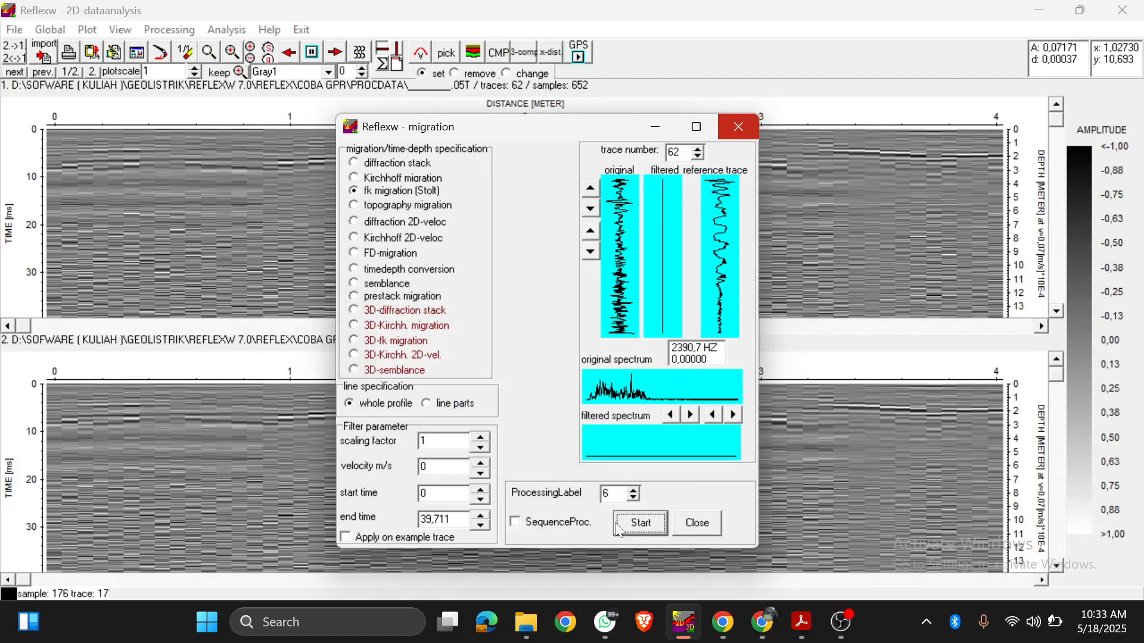
left_click(841, 622)
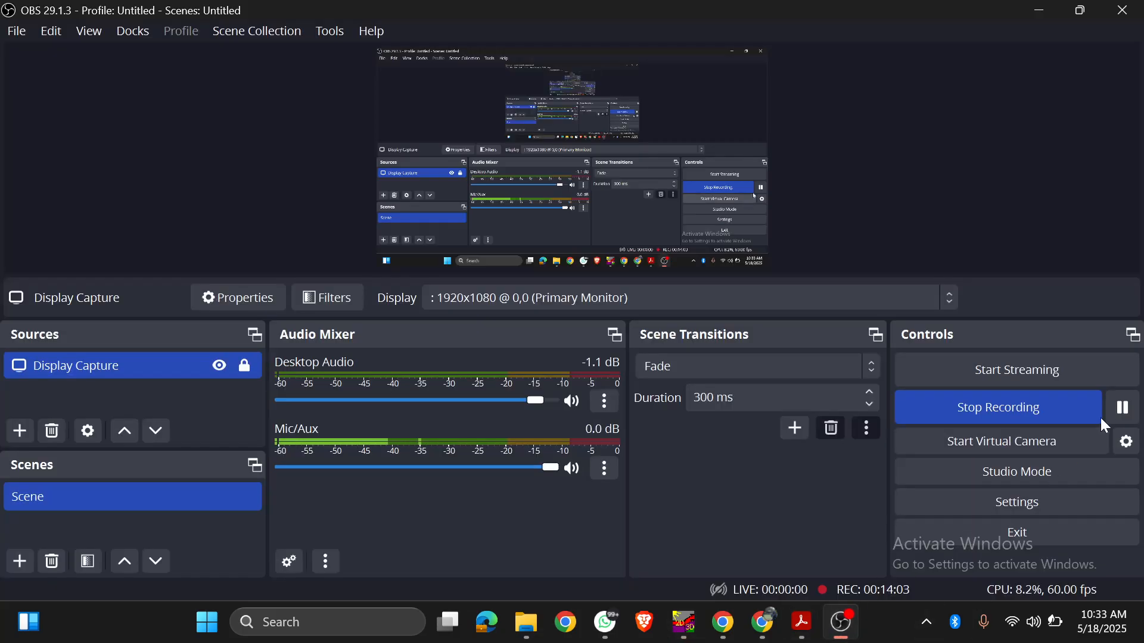
left_click(683, 634)
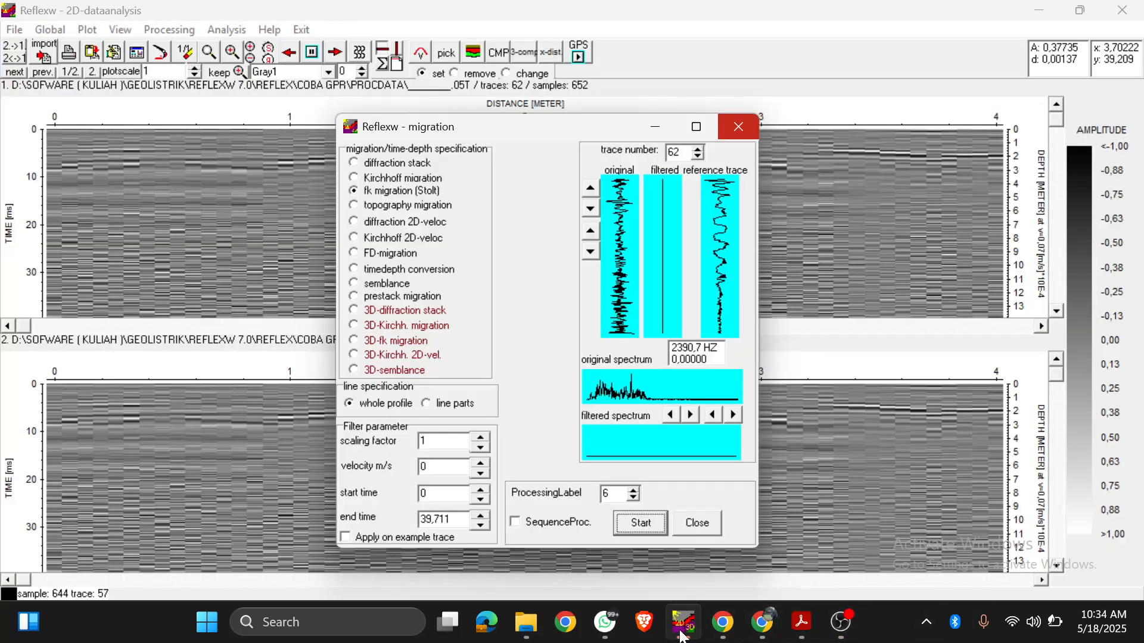
left_click(689, 527)
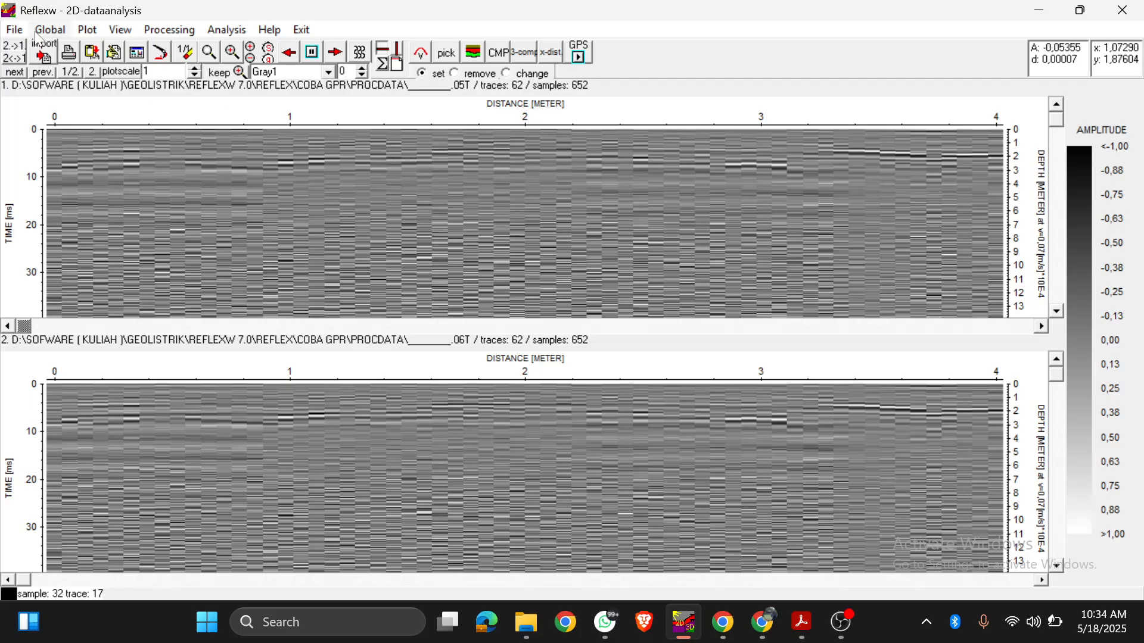
left_click(20, 50)
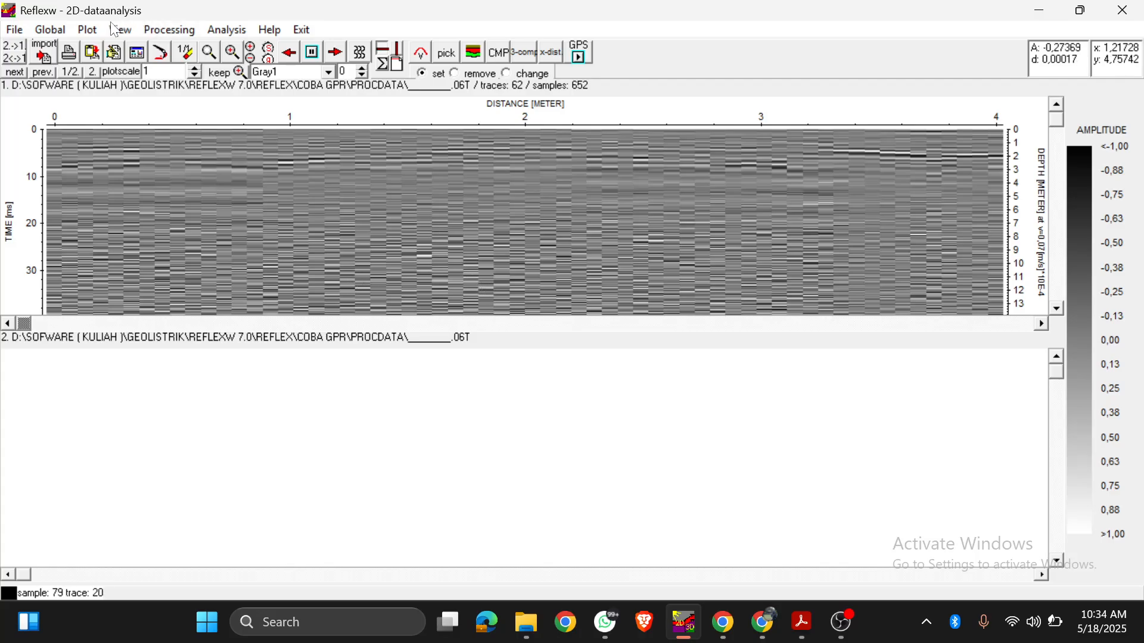
Step: Examine the data export options for the migrated profile, including the jpg bitmap option and the available export formats
left_click(14, 29)
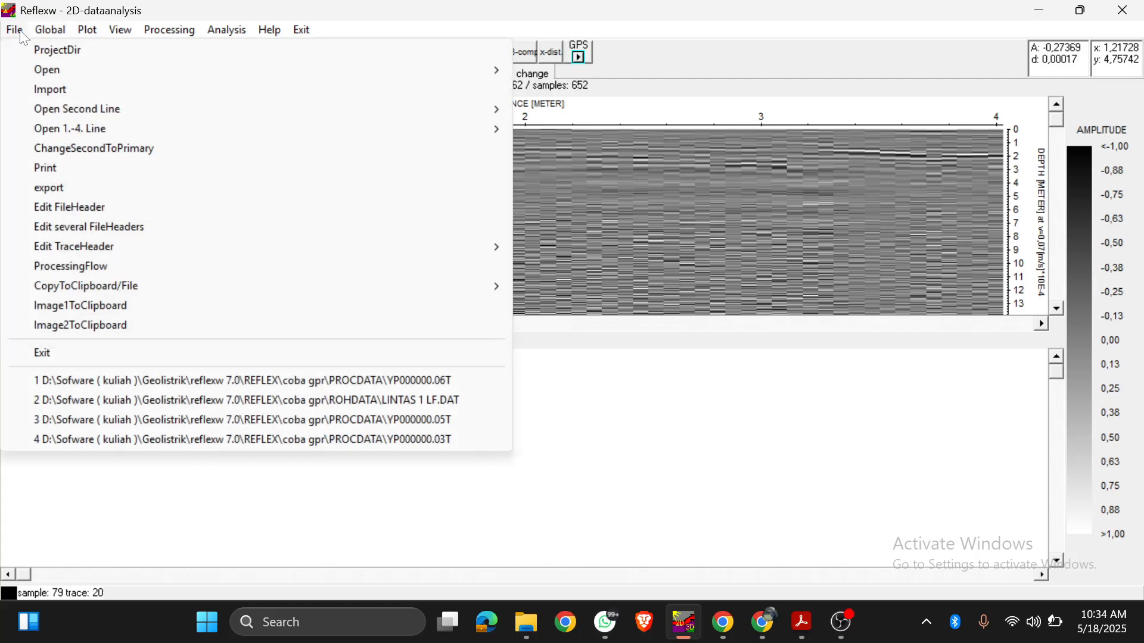
left_click(67, 187)
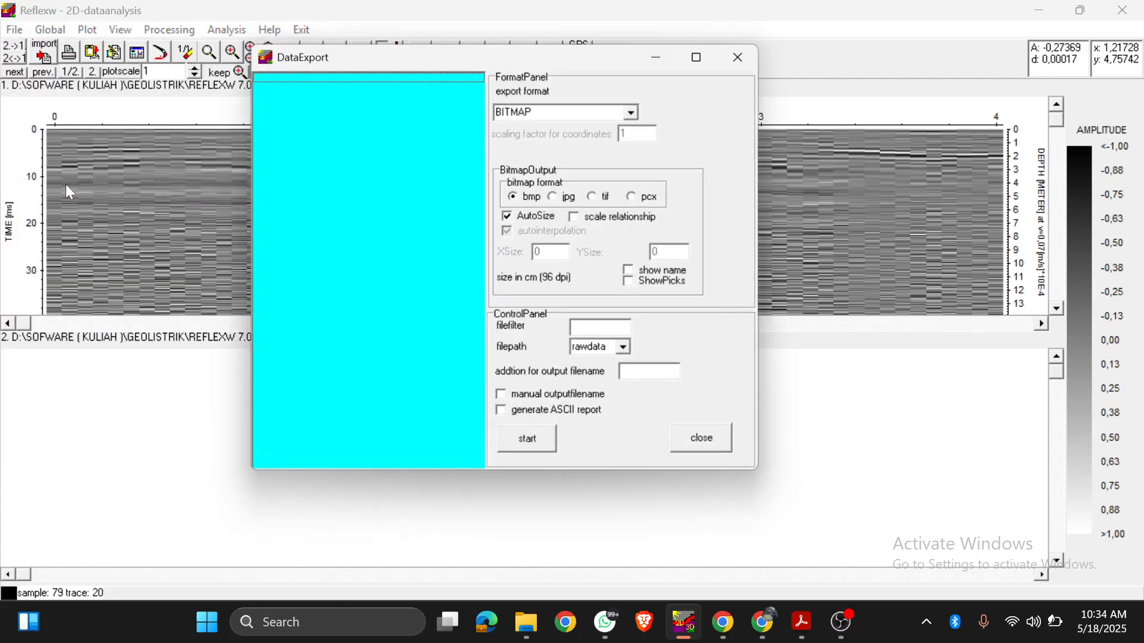
left_click(556, 197)
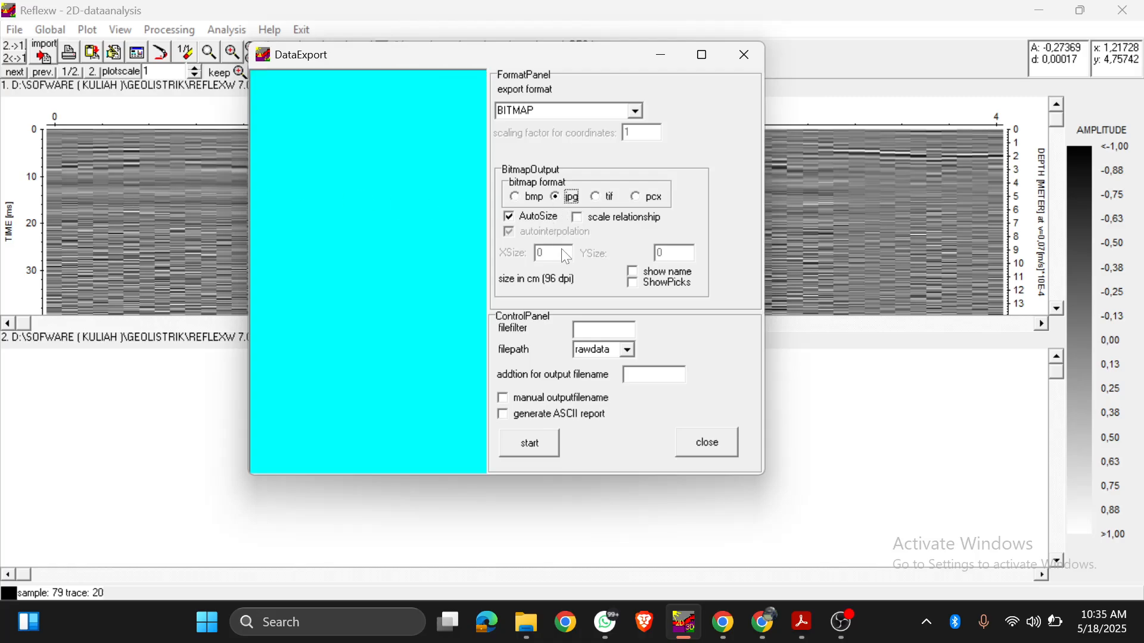
left_click(637, 113)
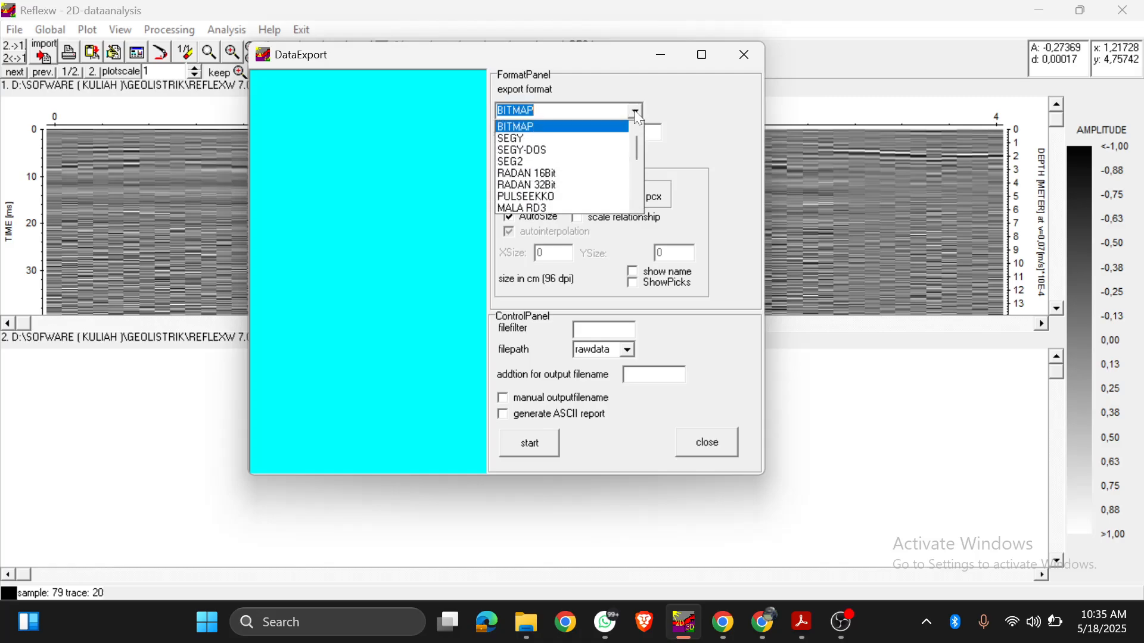
left_click(638, 113)
left_click(638, 113)
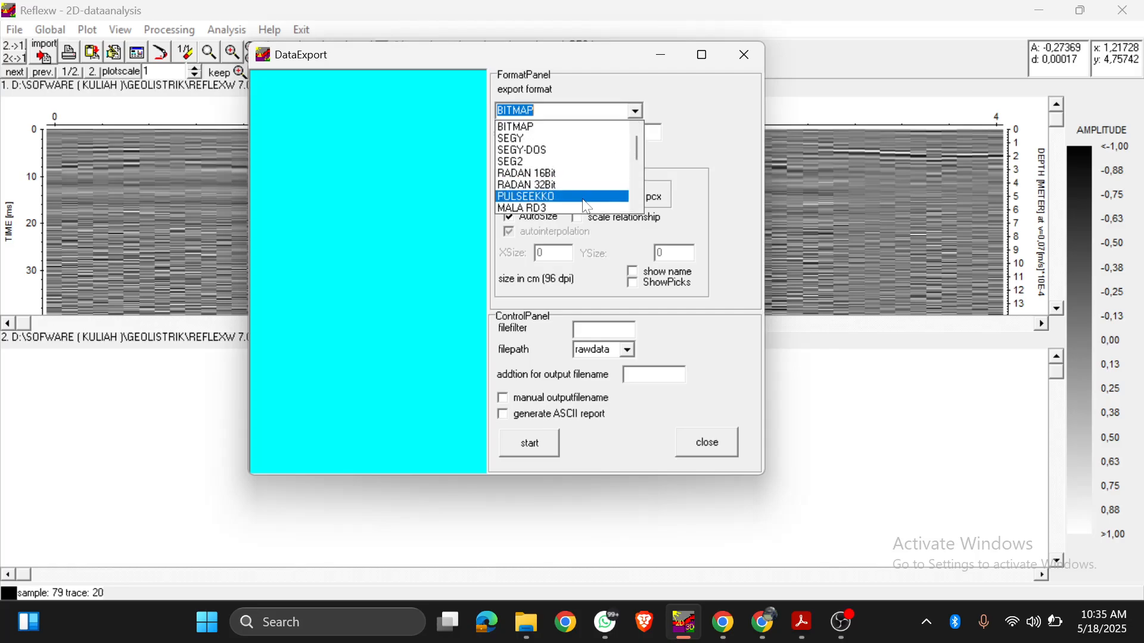
scroll(569, 176, "down", 6)
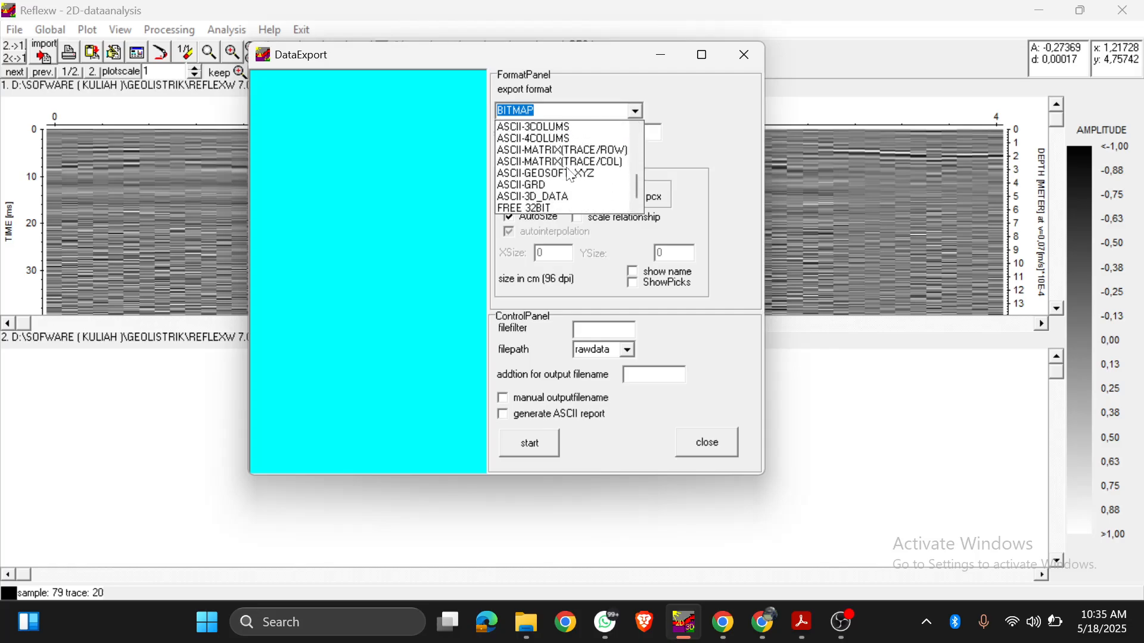
left_click(636, 112)
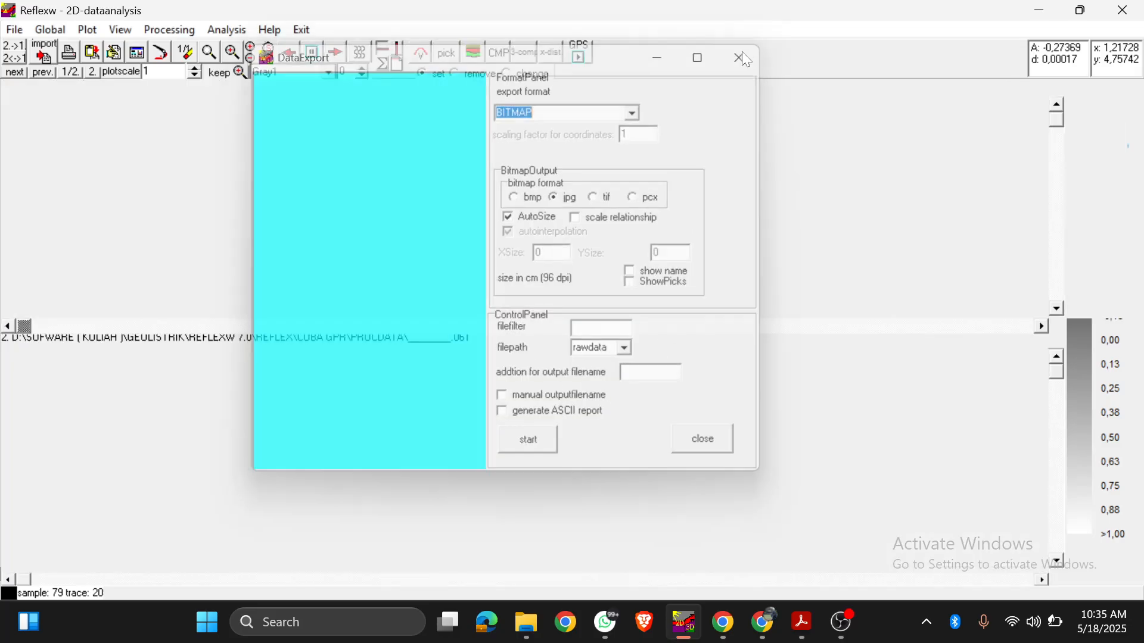
left_click(744, 55)
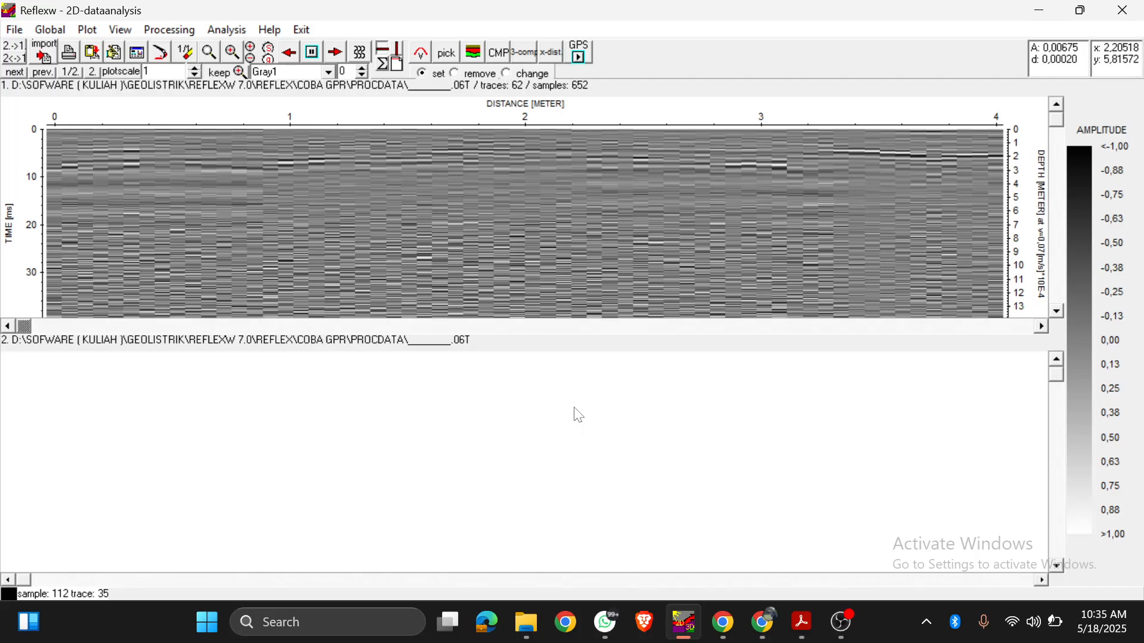
Step: Switch to Adobe Acrobat to view the utility interpretation slide in GPR_Ok_share (1).pdf
left_click(801, 623)
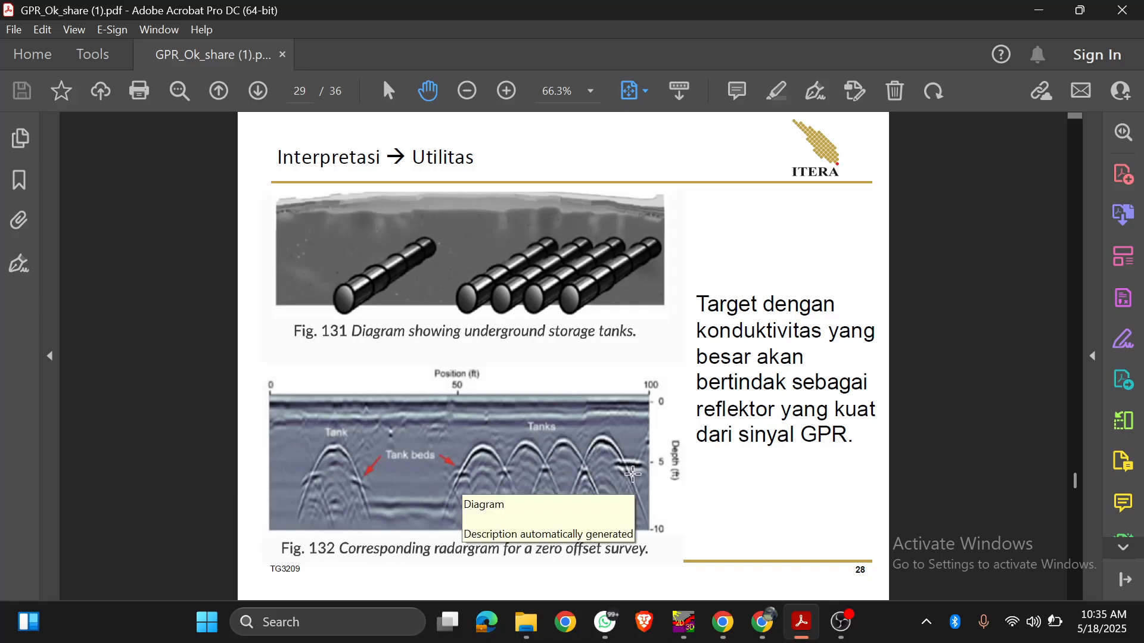
Step: Compare the migrated profile in Reflexw with the underground storage tank radargram on the Adobe Acrobat slide, and check the OBS recording
left_click(684, 622)
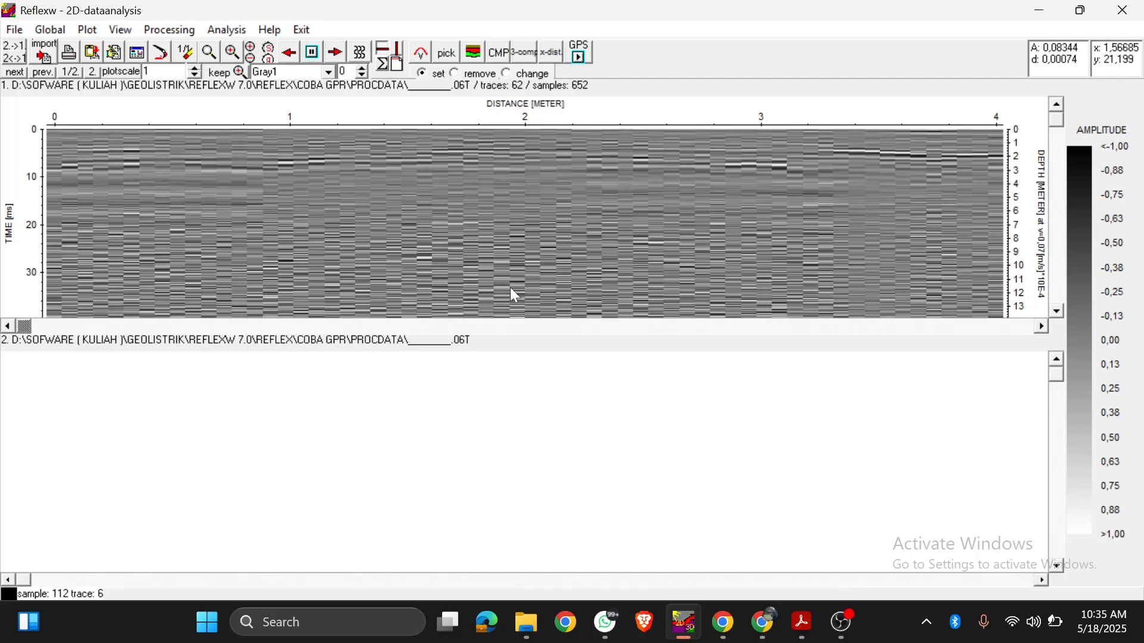
left_click(799, 622)
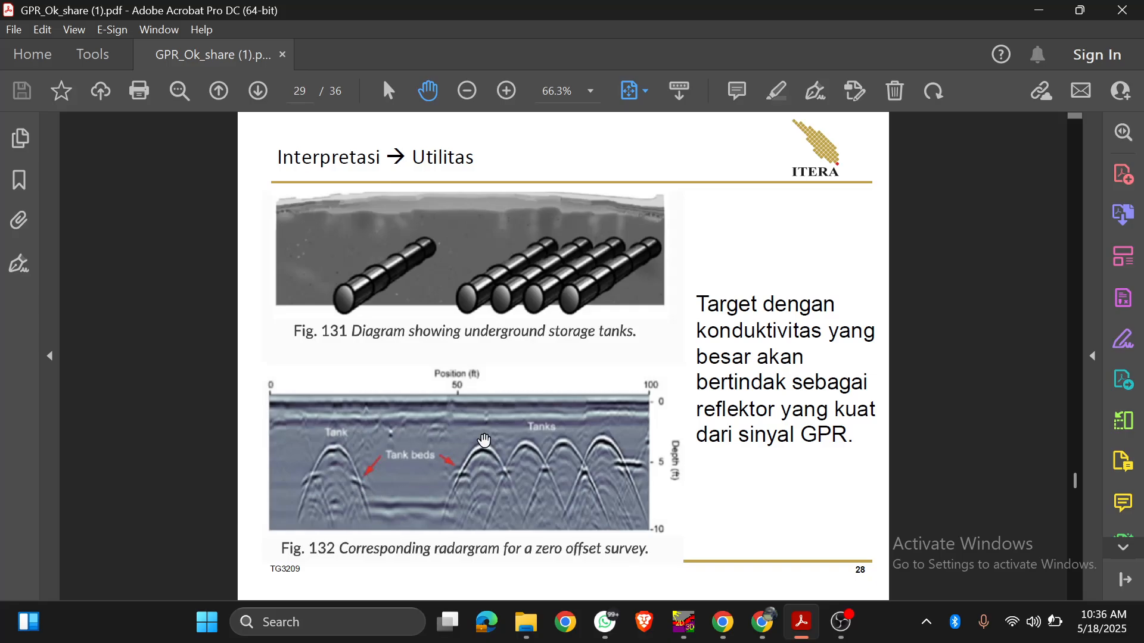
left_click(840, 622)
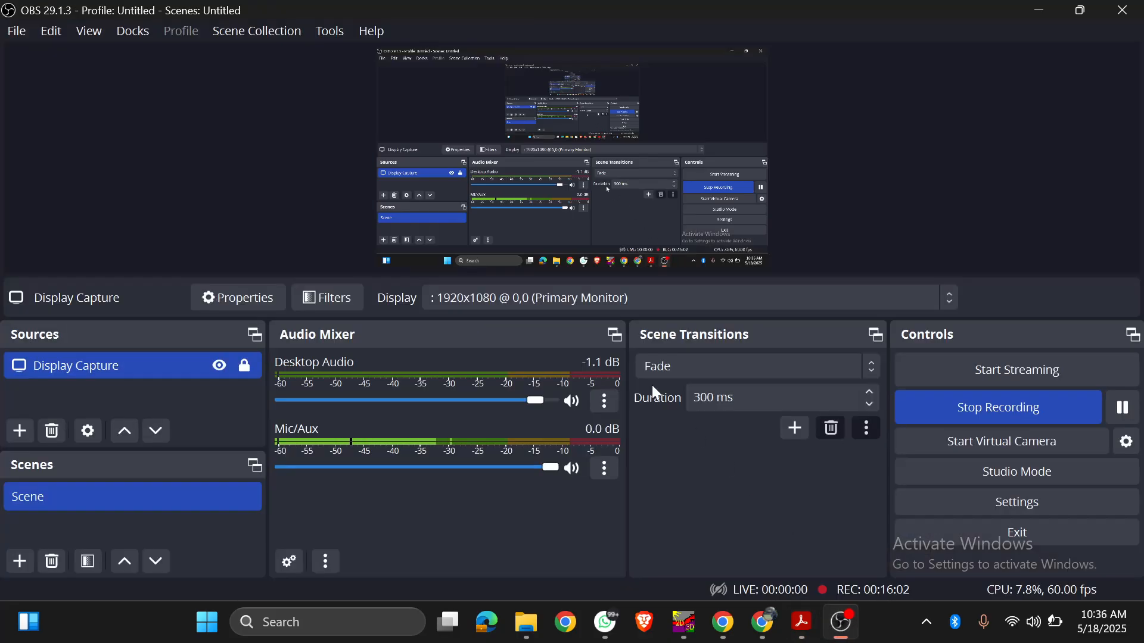
Step: Switch to Reflexw, test the migrated profile's plot scale up to 2,48832, and reduce it to 1,019216
left_click(684, 622)
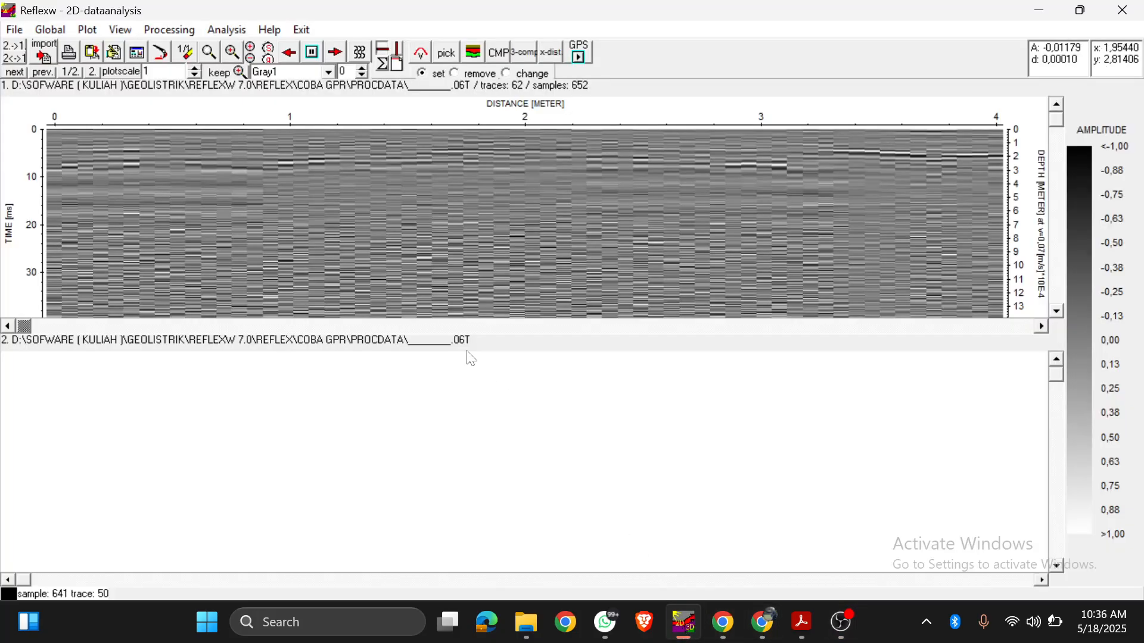
left_click(197, 68)
left_click(198, 68)
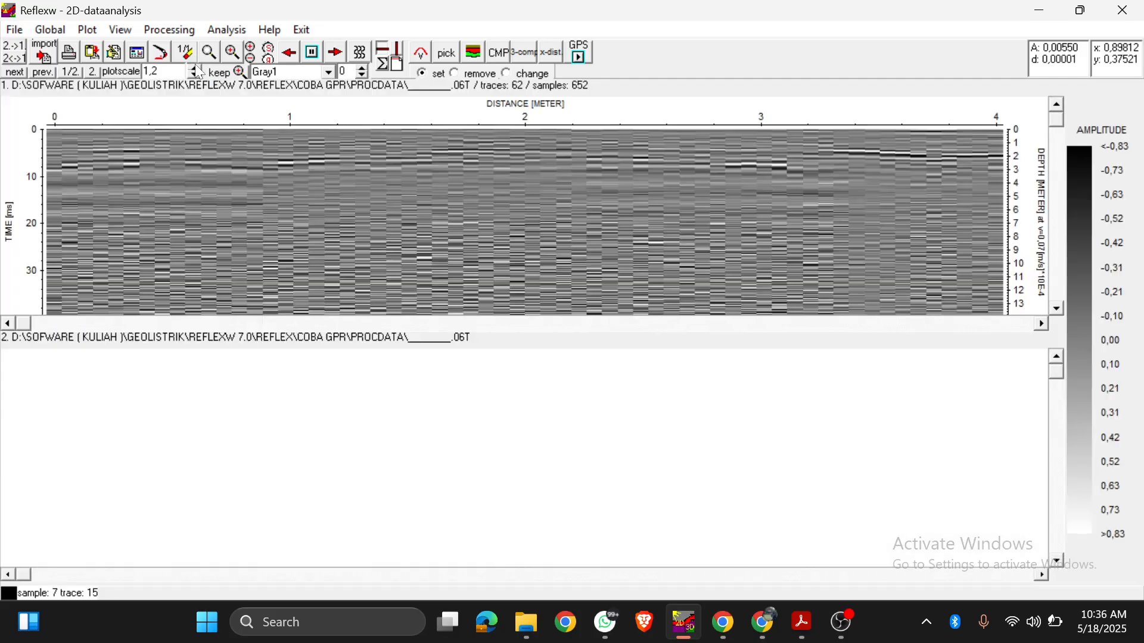
left_click(198, 68)
left_click(197, 68)
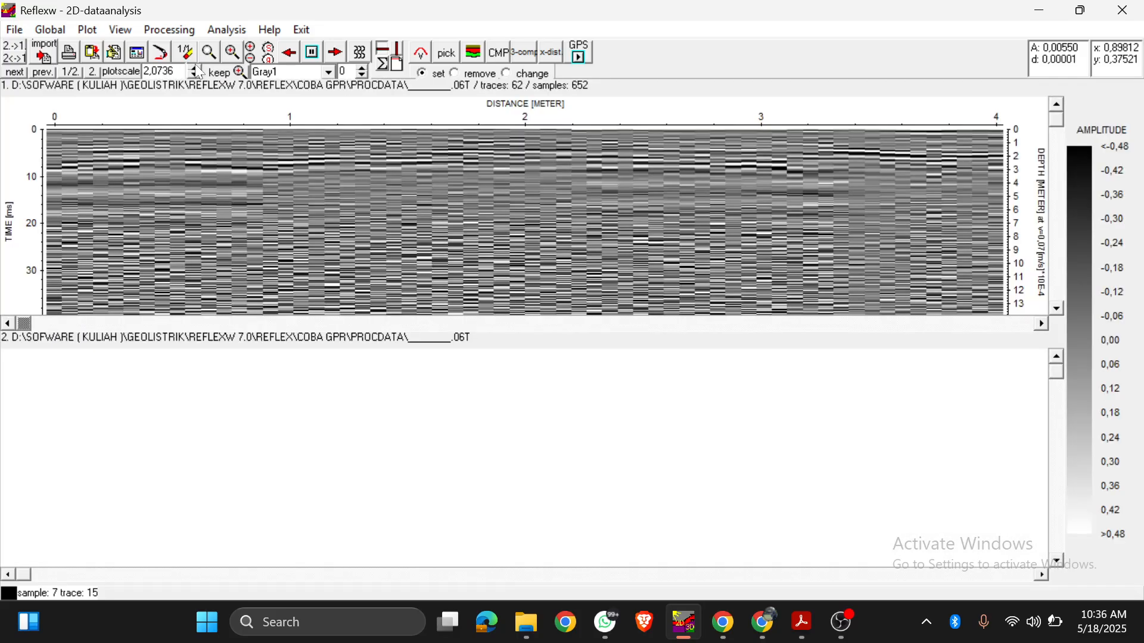
left_click(198, 68)
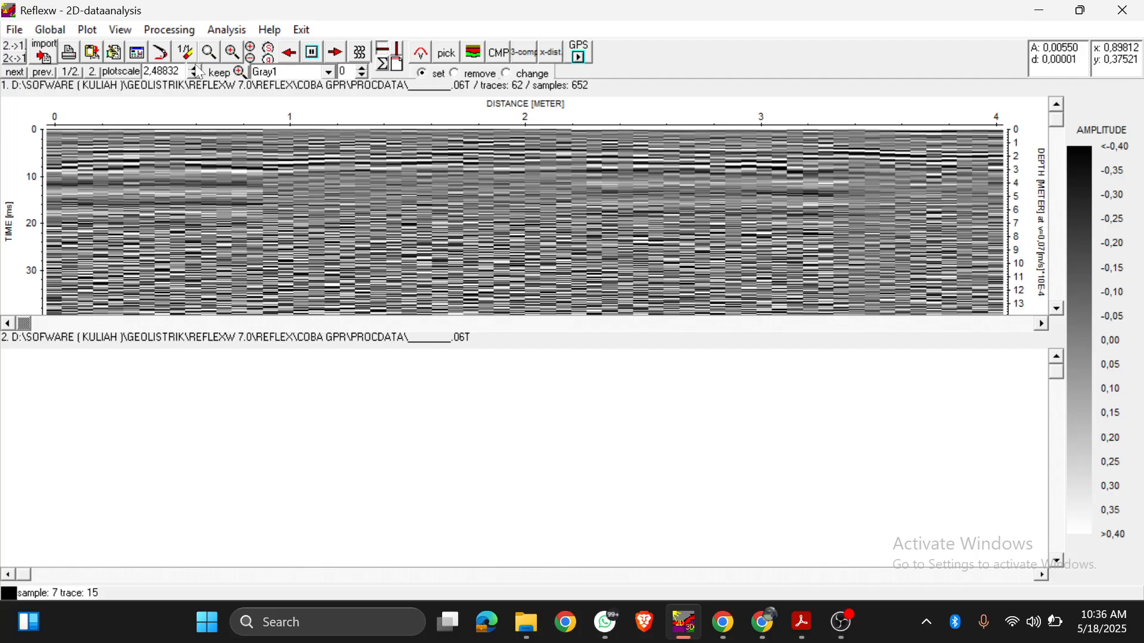
left_click(196, 75)
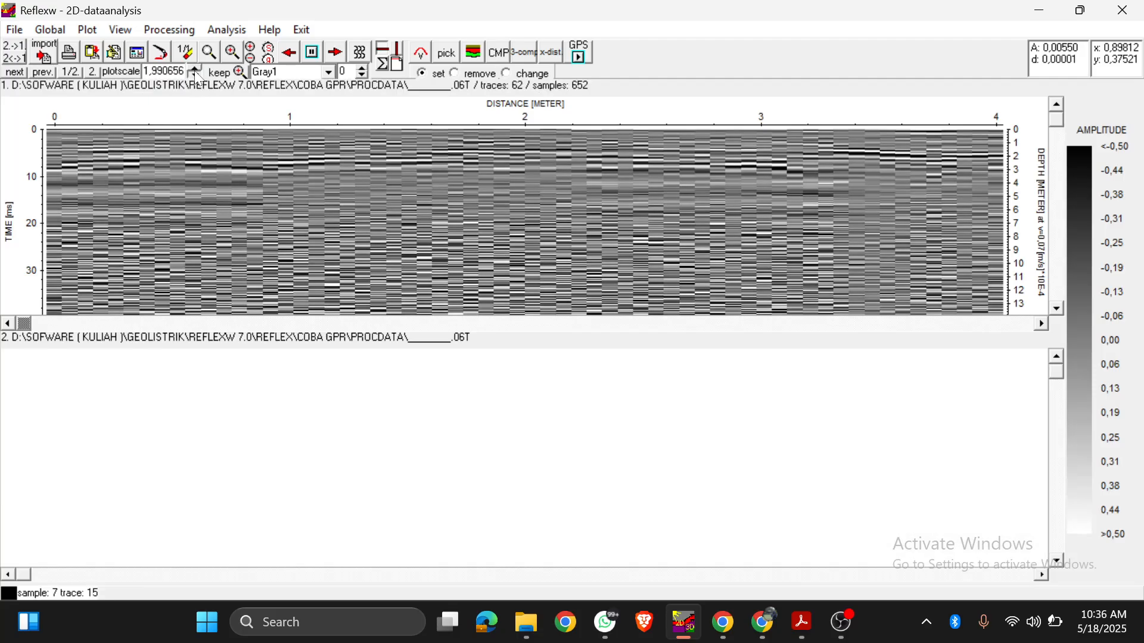
left_click(196, 75)
left_click(196, 75)
left_click(196, 75)
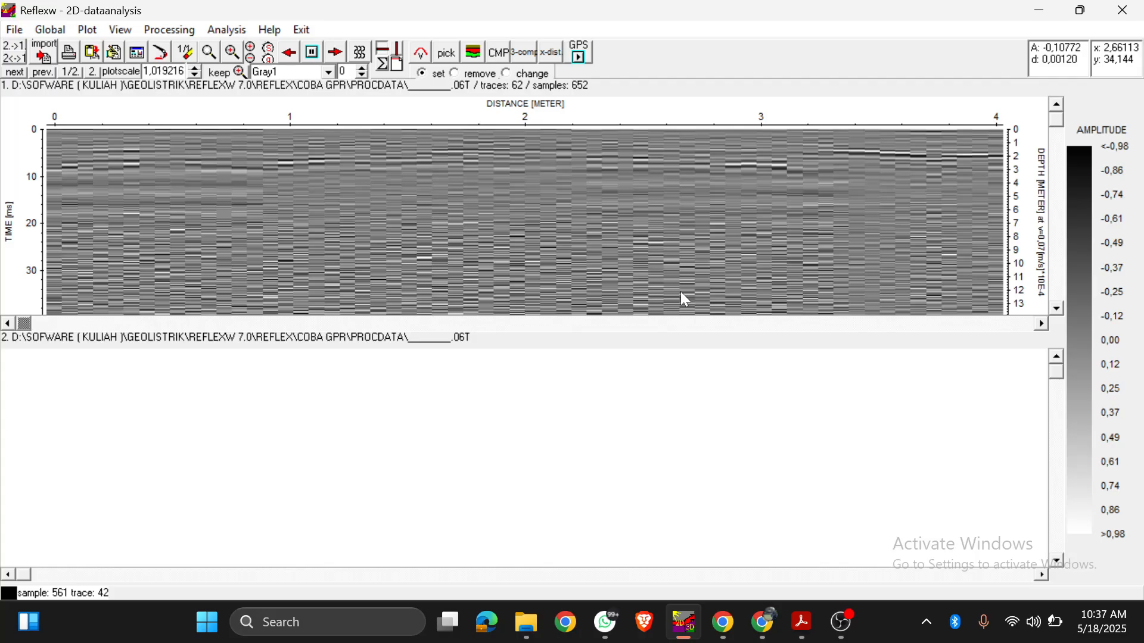
Step: Switch to Adobe Acrobat and examine the utility interpretation slides up to page 33, including the marked anomalies on the lower annotated radargram
left_click(803, 637)
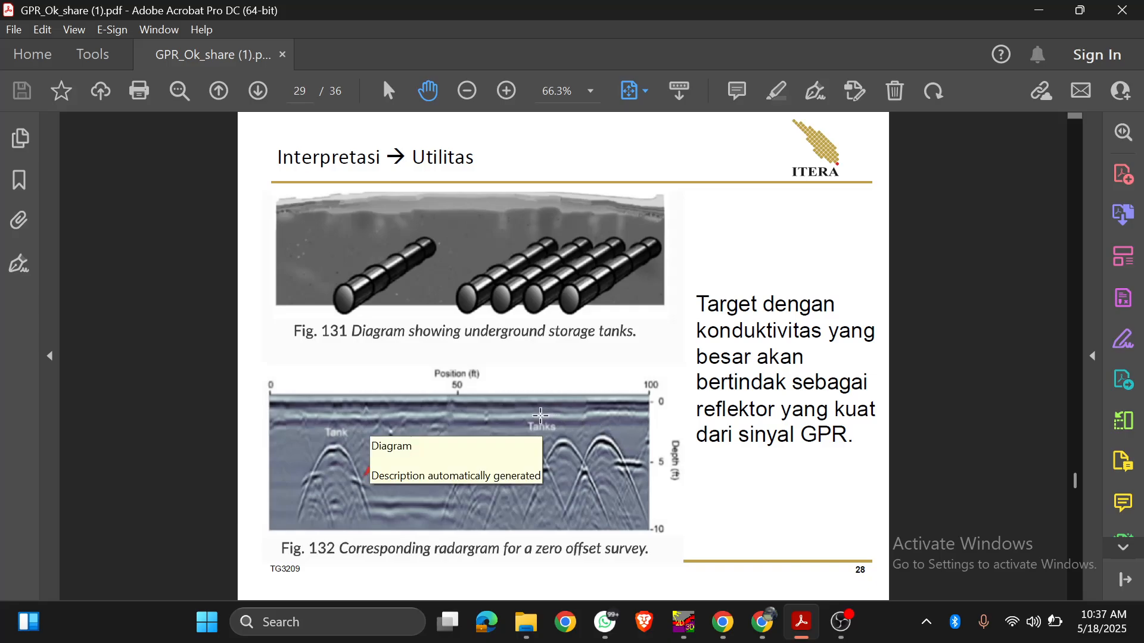
scroll(598, 429, "up", 2)
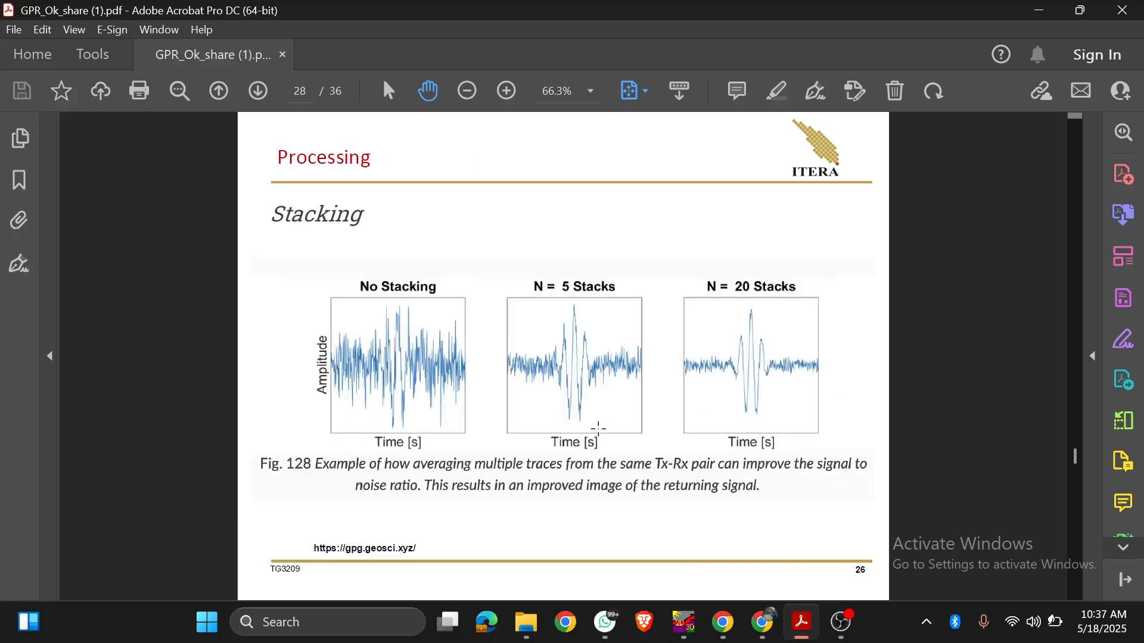
scroll(598, 428, "down", 2)
scroll(598, 428, "down", 2)
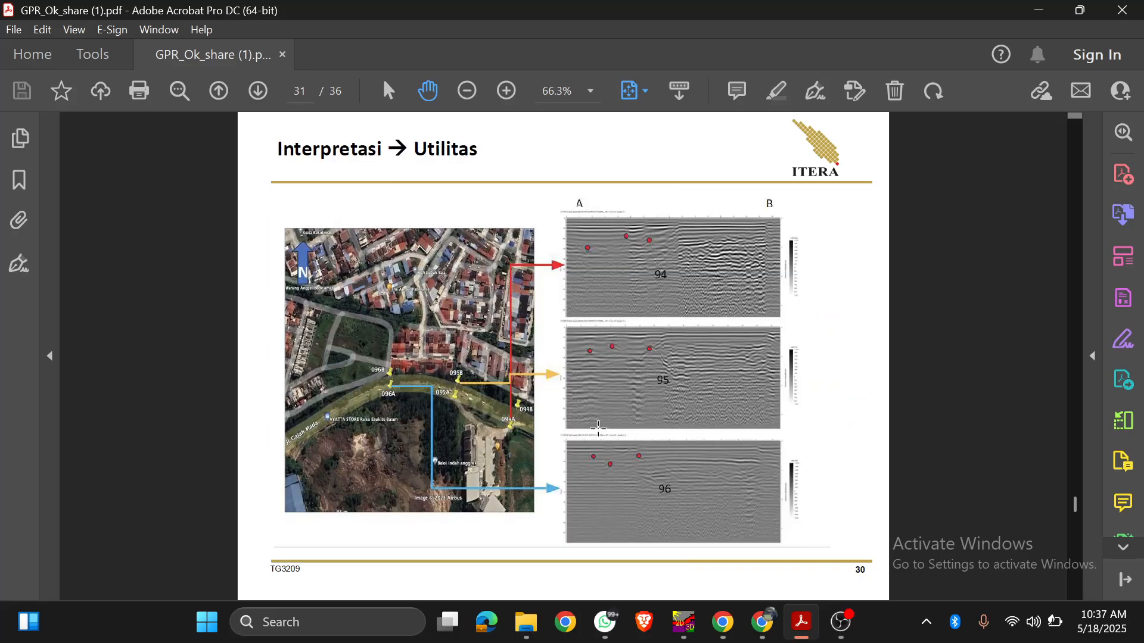
scroll(637, 385, "down", 2)
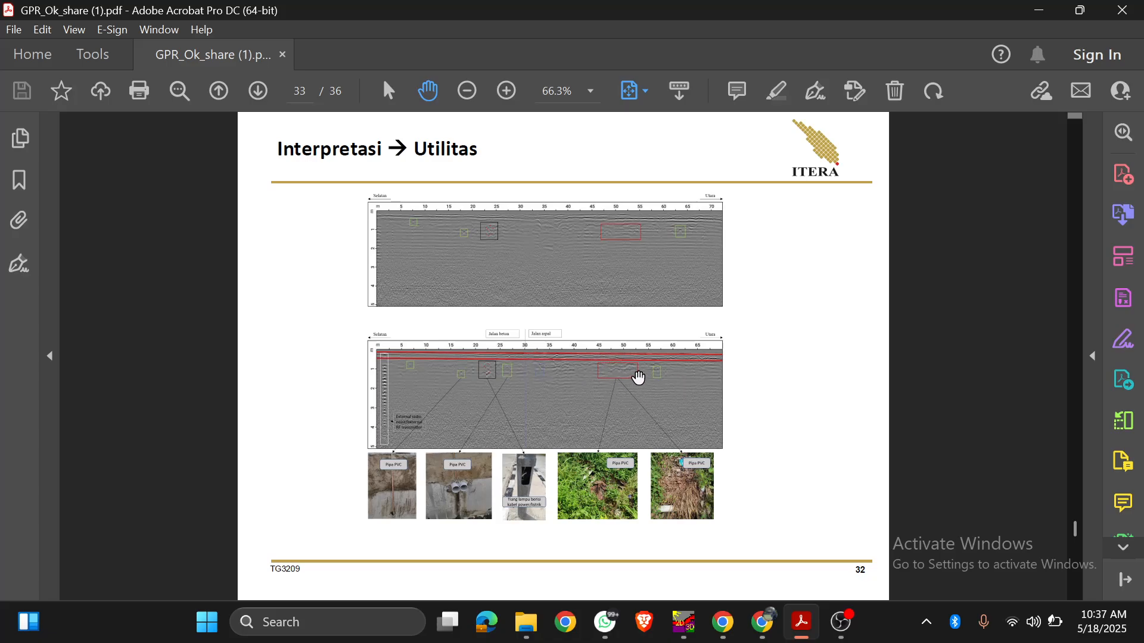
scroll(639, 378, "up", 6)
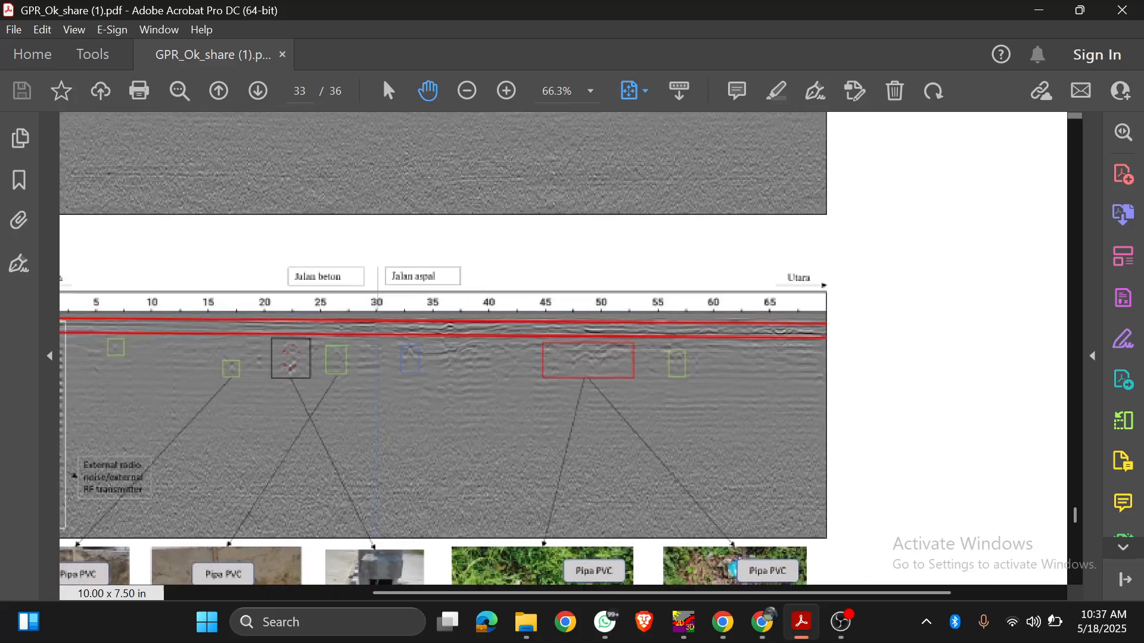
scroll(640, 379, "down", 1)
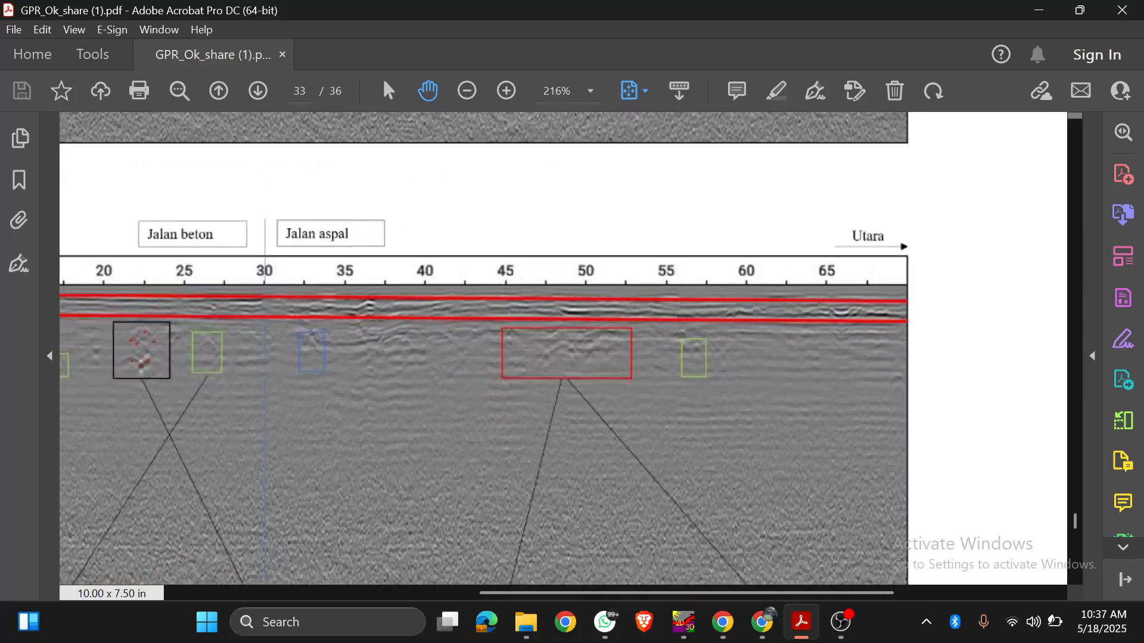
scroll(640, 378, "left", 3)
scroll(640, 378, "left", 1)
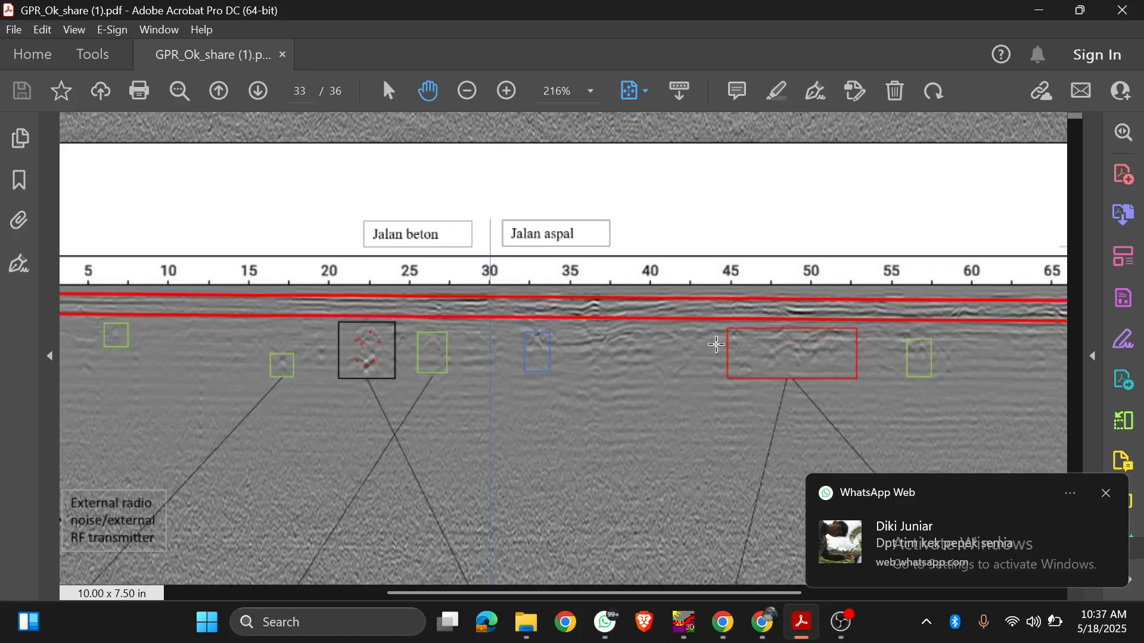
scroll(563, 348, "down", 5)
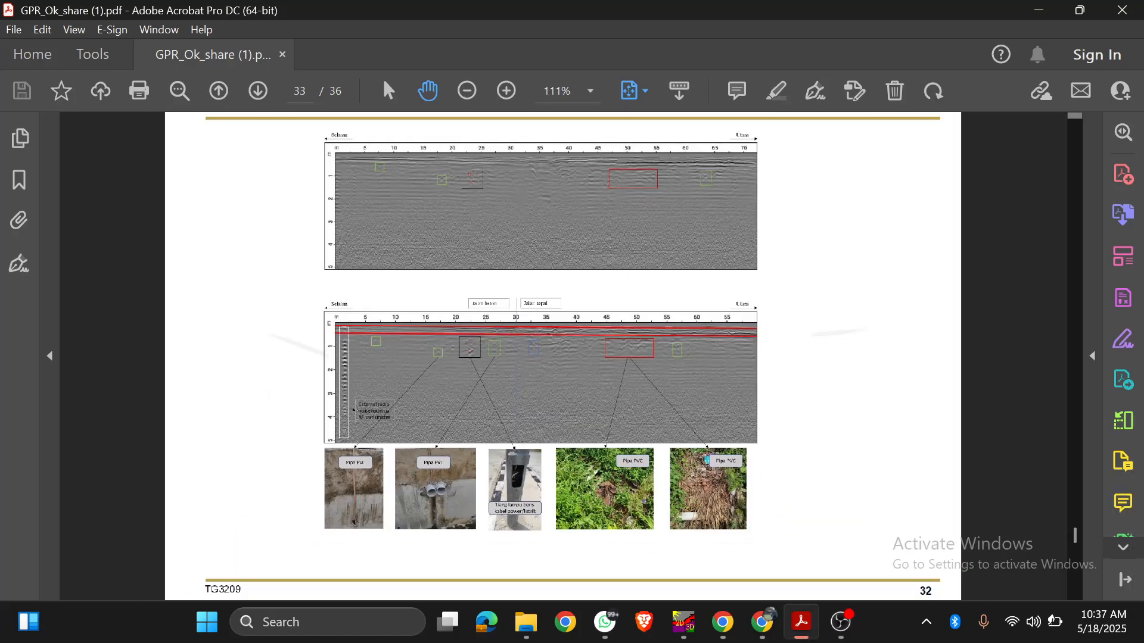
Step: Review the earlier slides on acquisition, equipment, dielectric permittivity, depth penetration and wave properties, ending at the two-way travel time slide on page 9
scroll(709, 309, "up", 10)
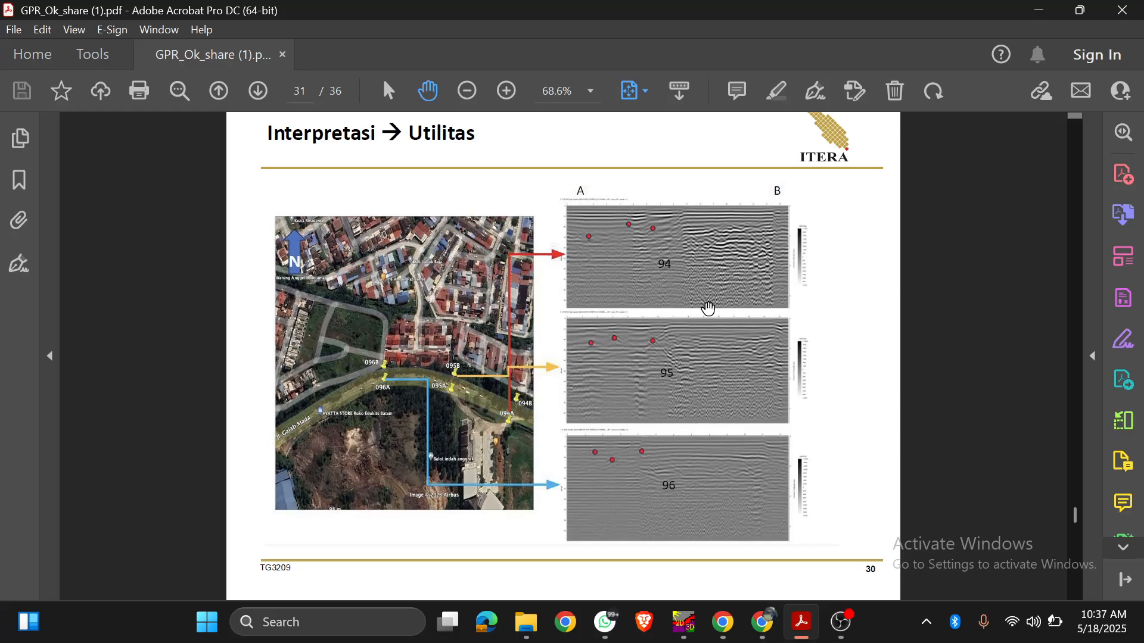
scroll(709, 309, "up", 20)
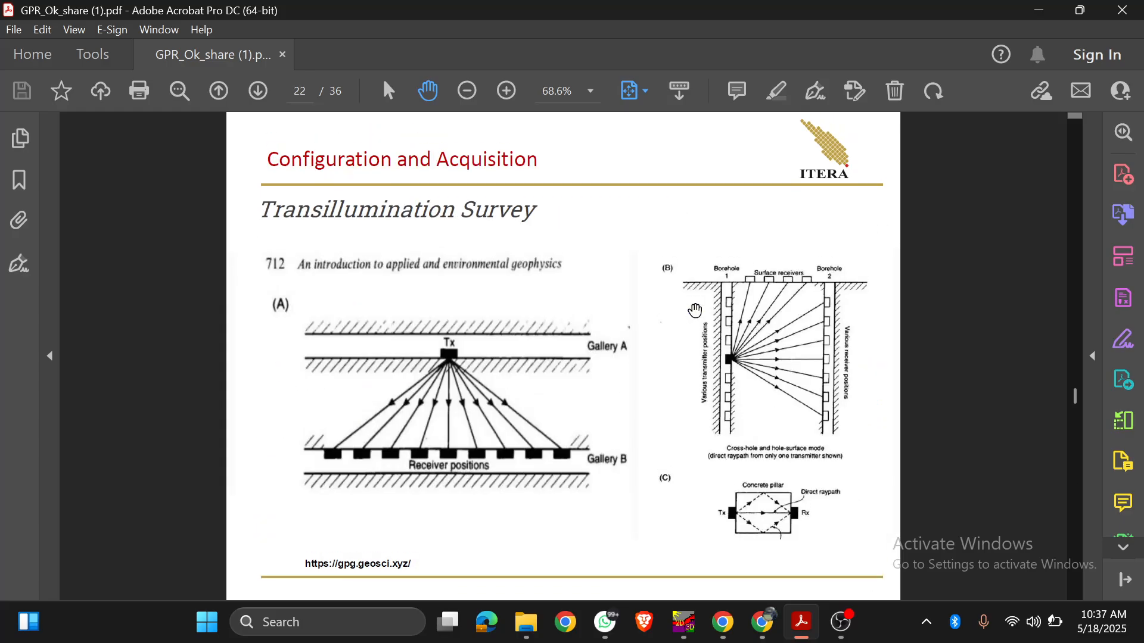
scroll(696, 310, "up", 8)
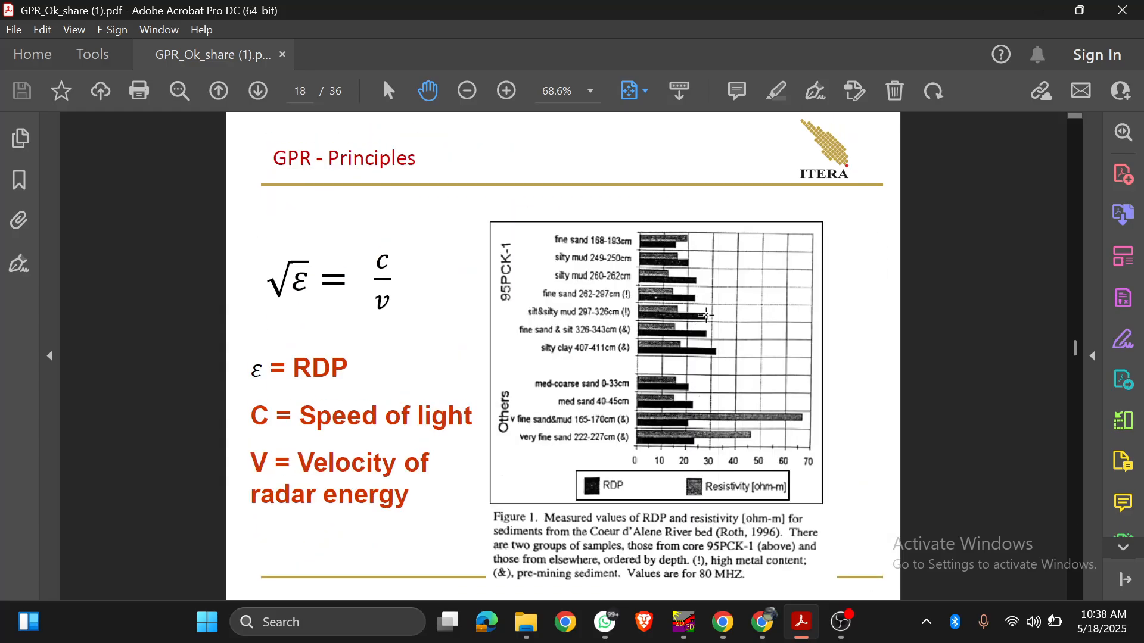
scroll(707, 315, "up", 3)
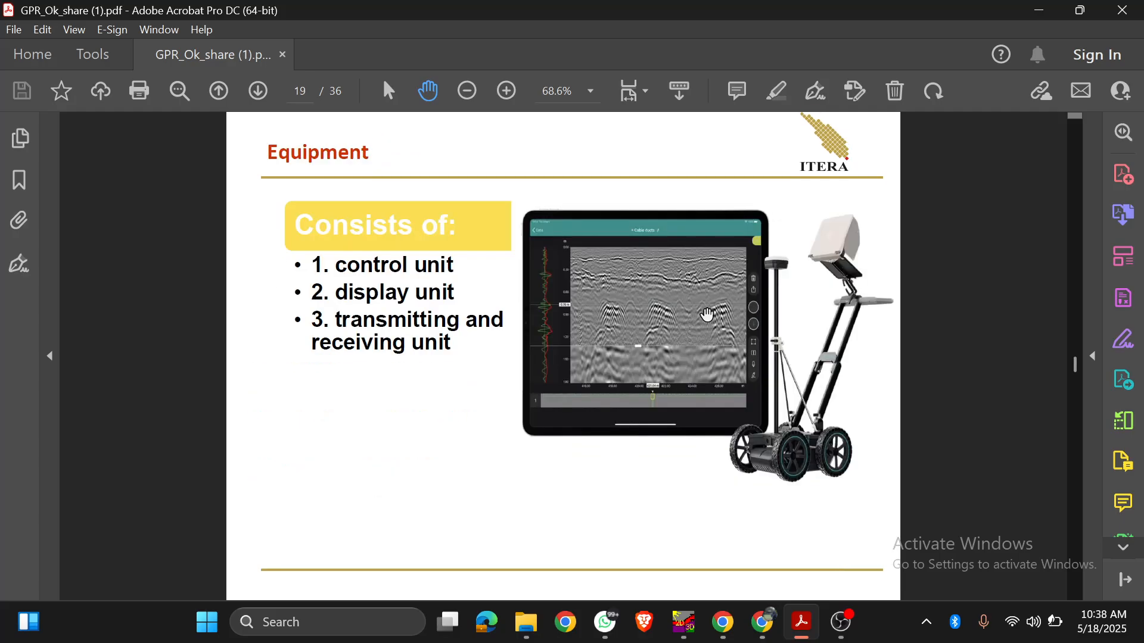
scroll(707, 314, "down", 3)
scroll(707, 315, "up", 5)
scroll(709, 315, "down", 5)
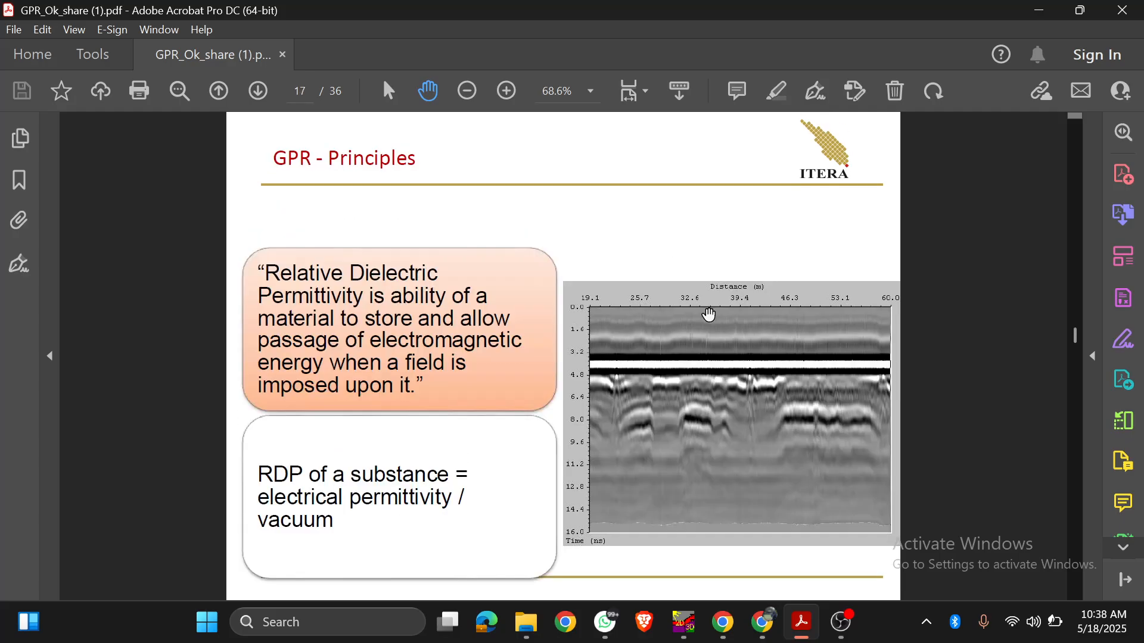
scroll(709, 316, "up", 12)
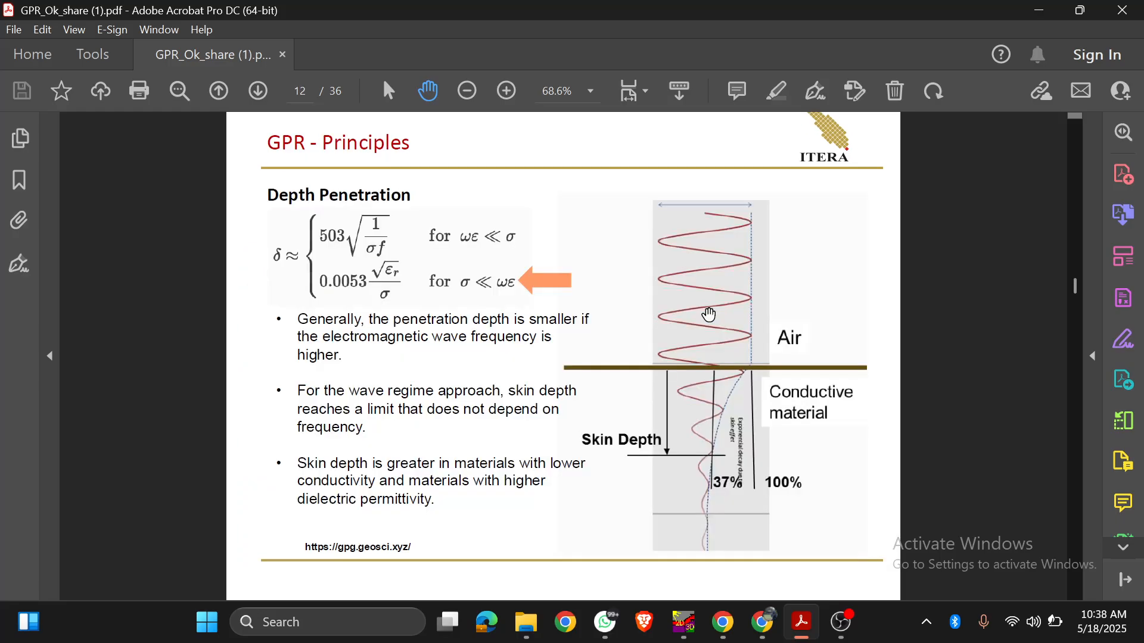
scroll(709, 315, "up", 10)
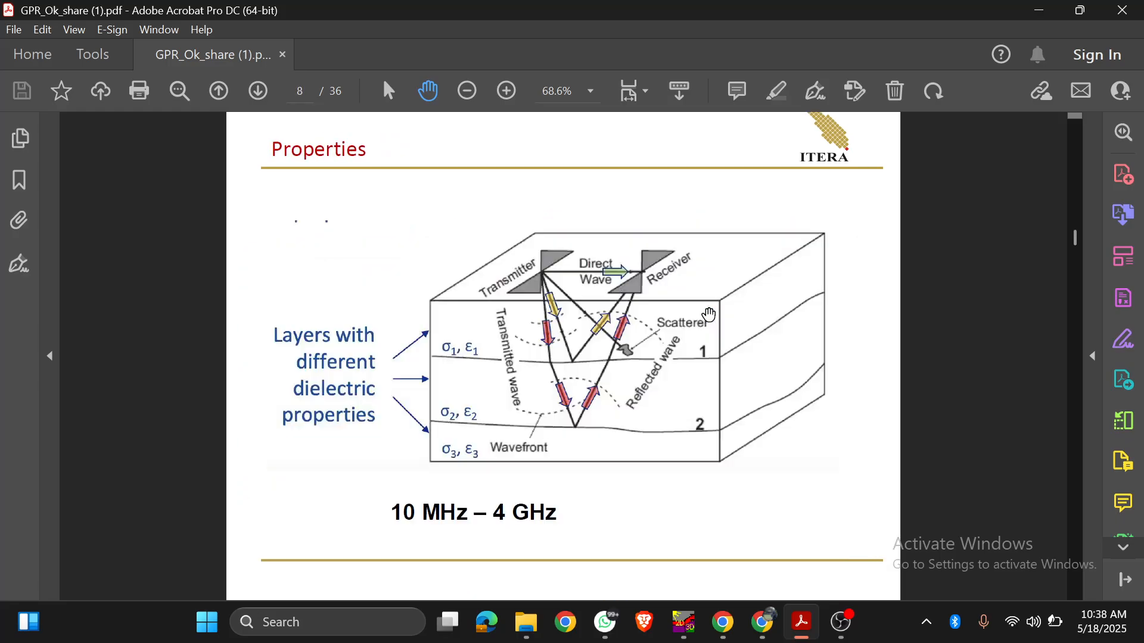
scroll(709, 315, "down", 3)
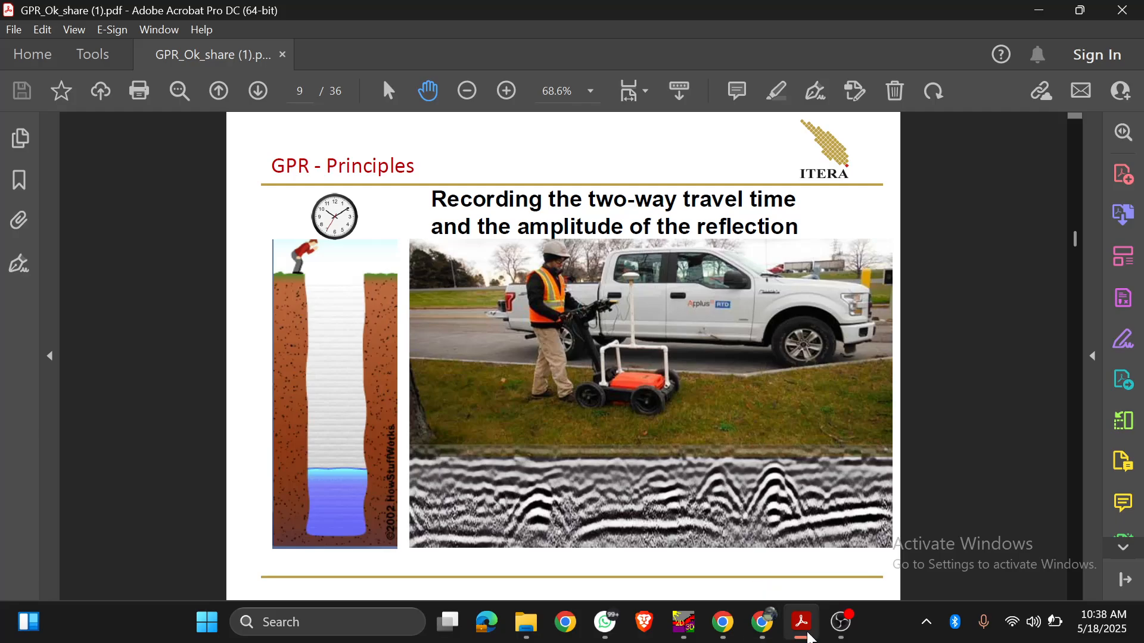
Step: Switch to Reflexw to view the migrated profile, checking the recording in OBS along the way
left_click(683, 623)
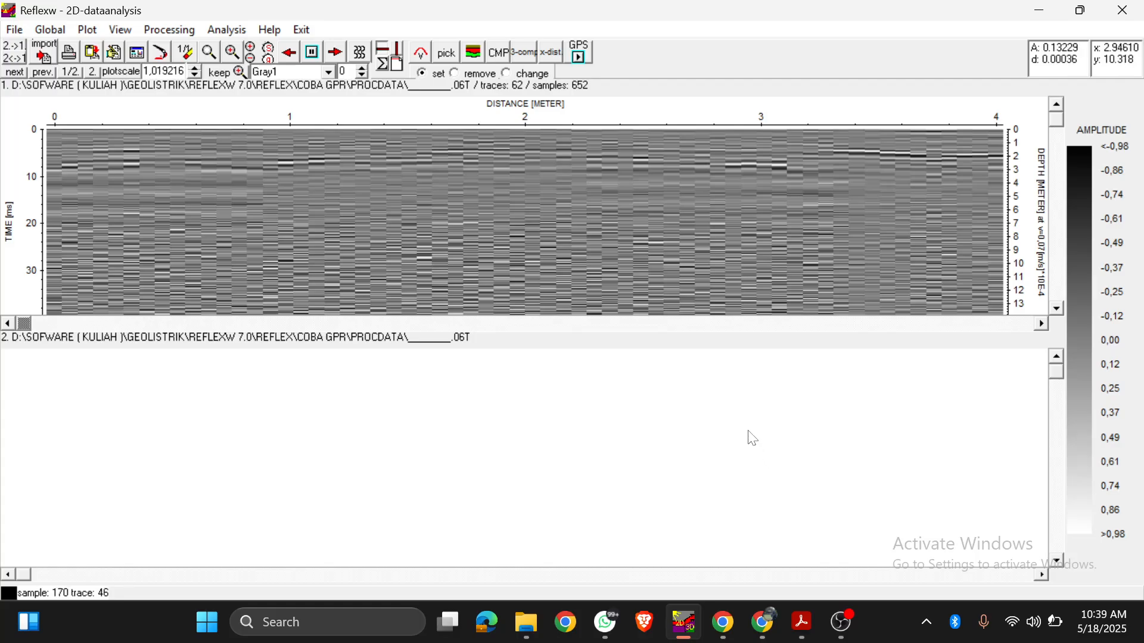
left_click(840, 619)
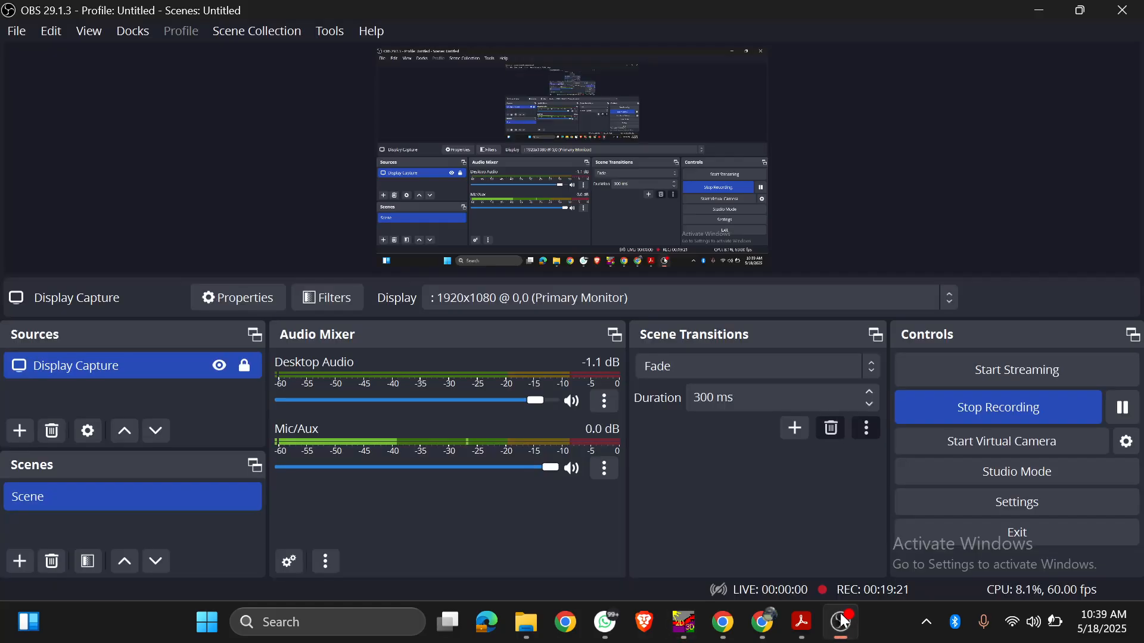
left_click(684, 622)
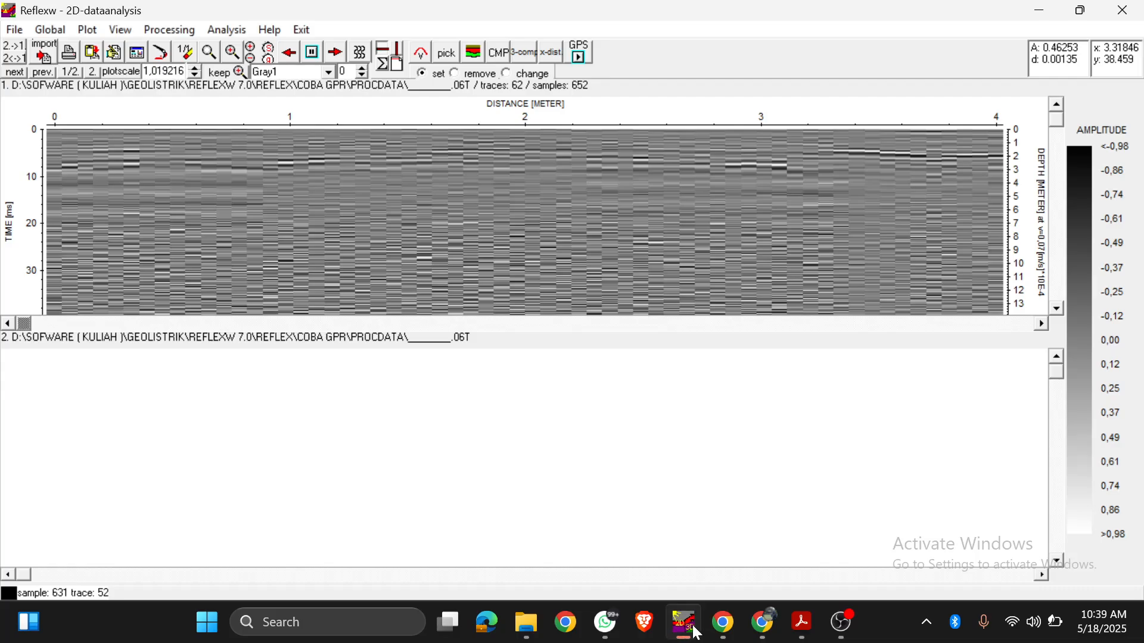